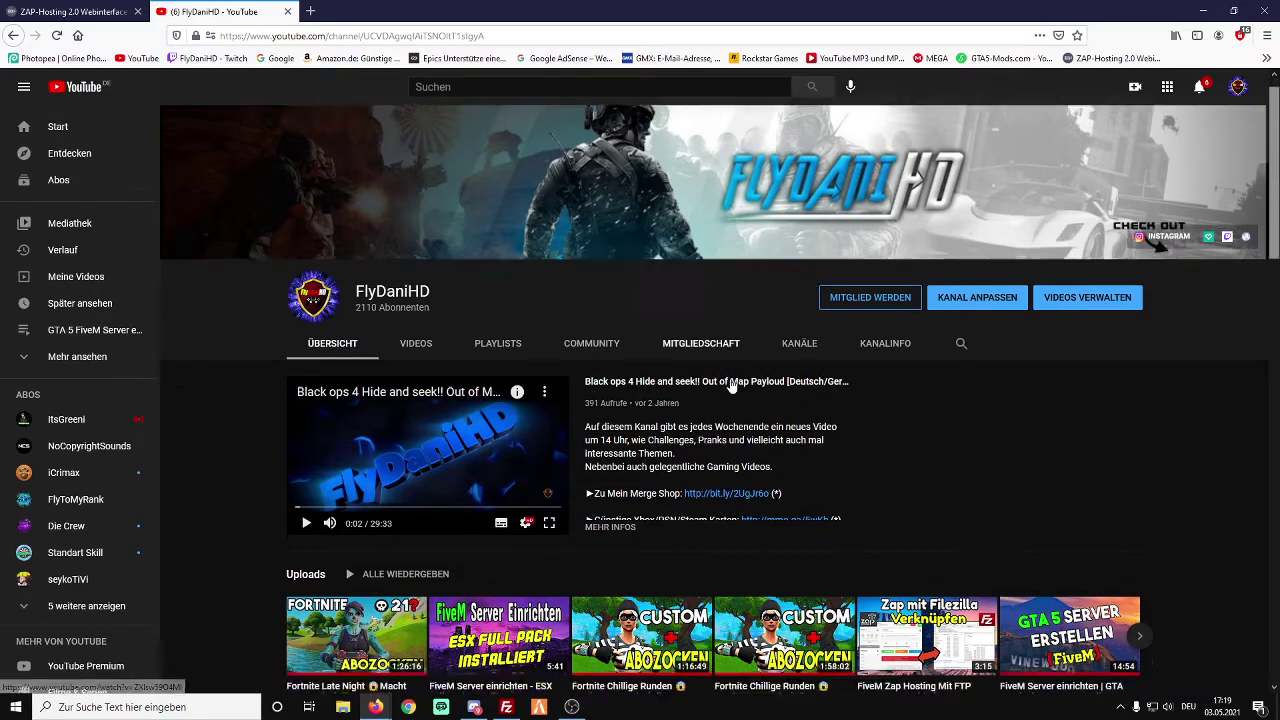
- Examine the YouTube channel's uploads and its GTA 5 FiveM server playlist
scroll(720, 405, "down", 3)
scroll(725, 400, "up", 3)
scroll(731, 387, "down", 3)
scroll(730, 386, "down", 2)
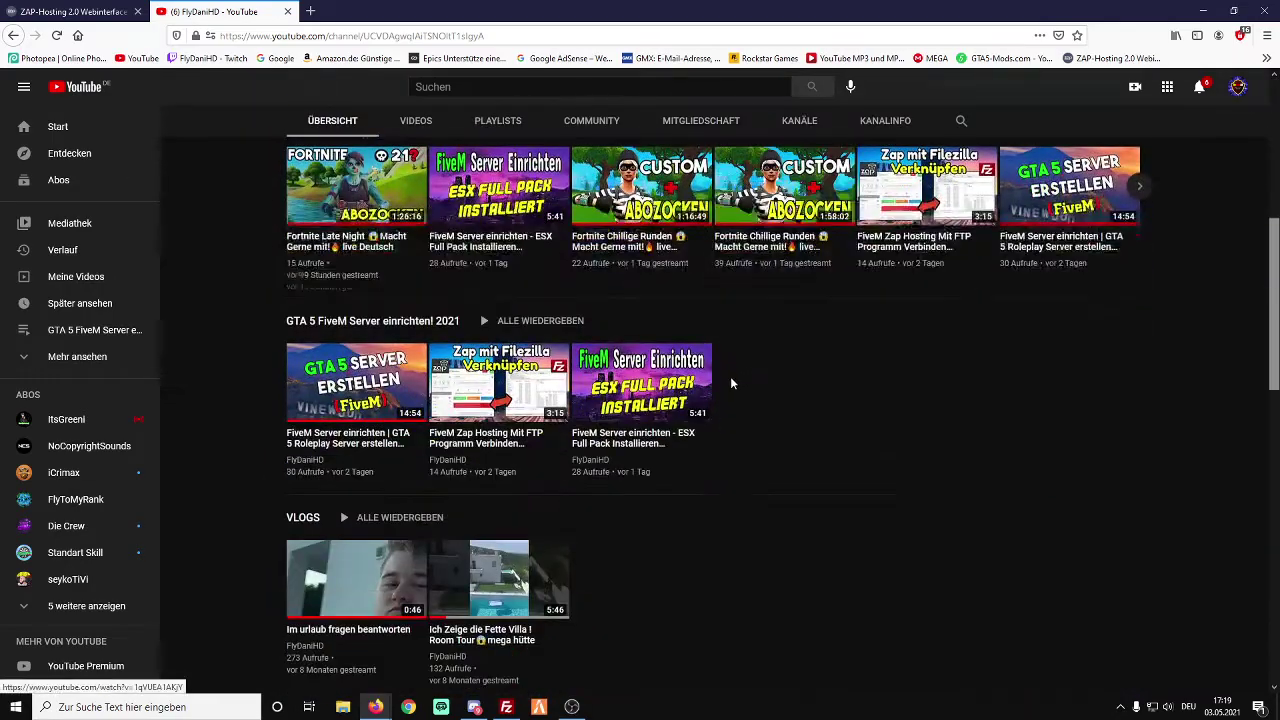
scroll(732, 380, "up", 5)
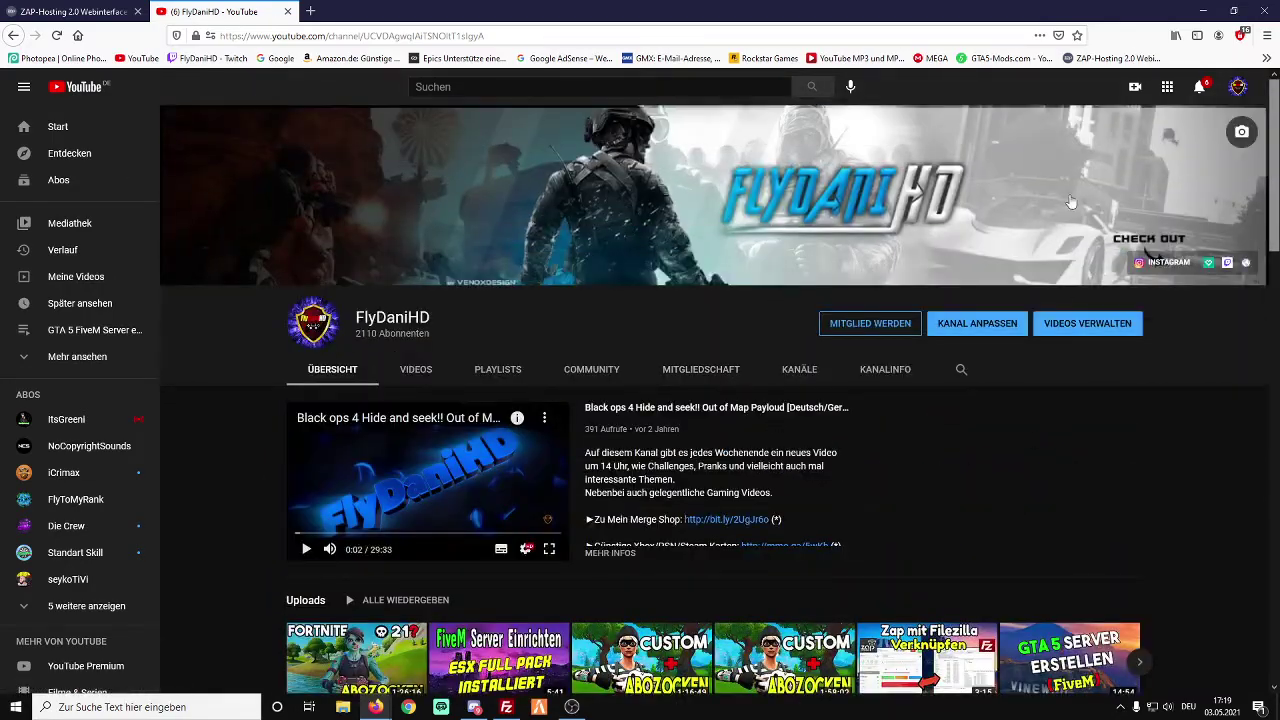
left_click(1203, 11)
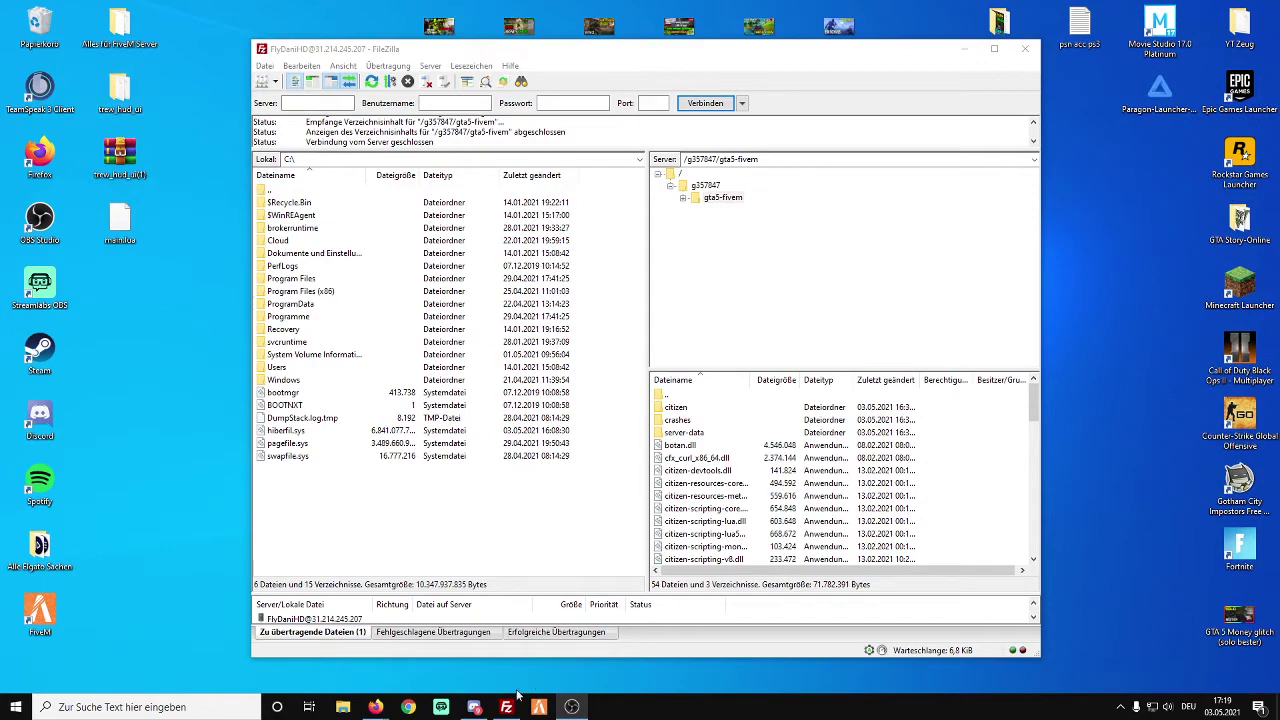
mouse_move(375, 707)
left_click(455, 652)
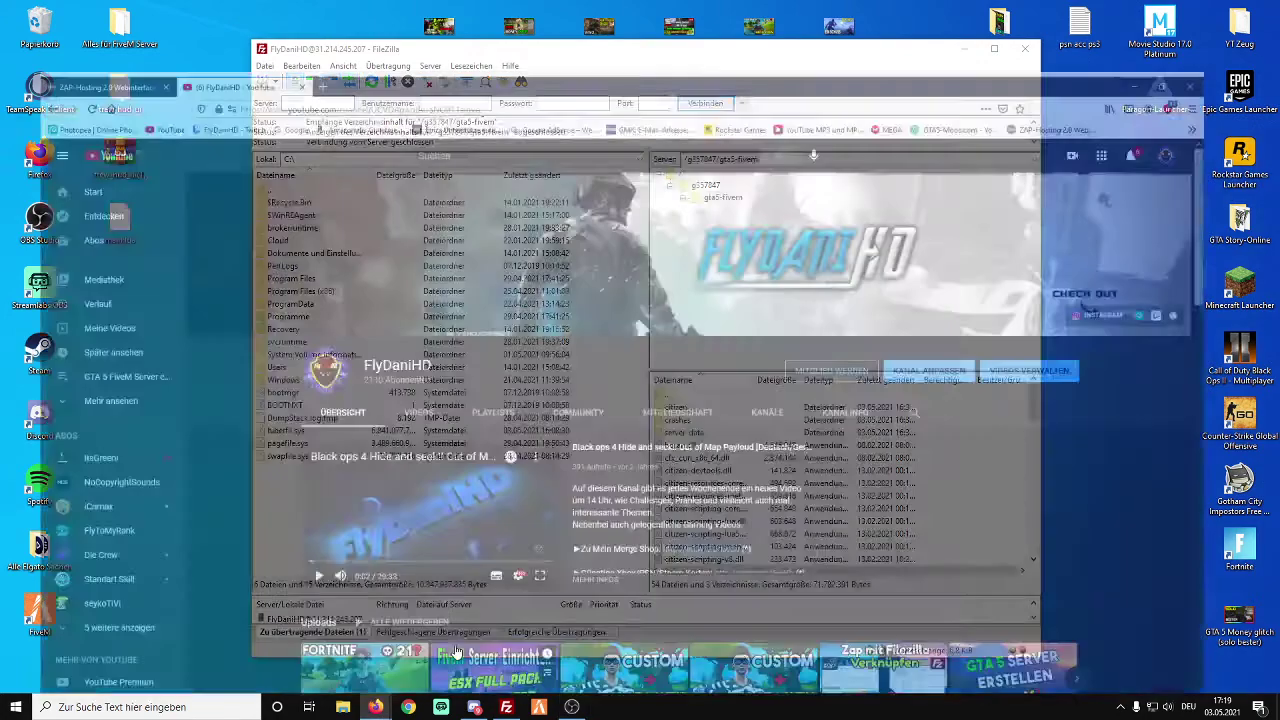
scroll(690, 604, "down", 3)
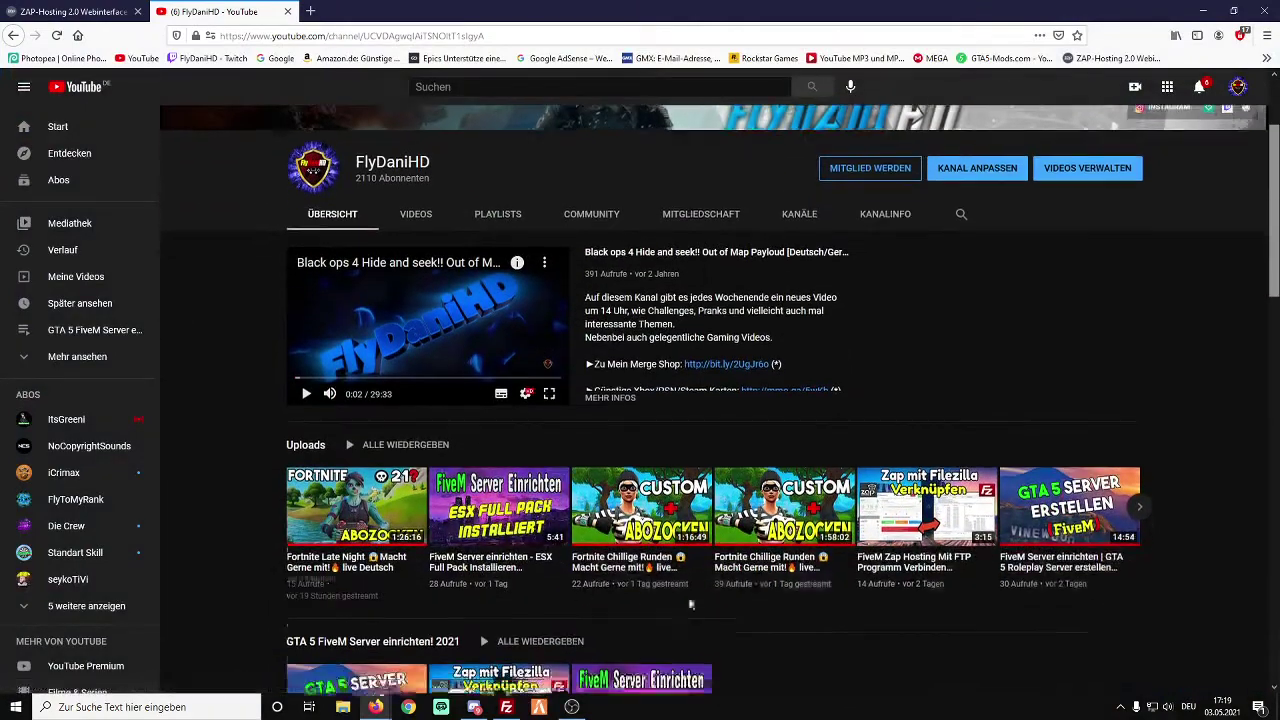
scroll(488, 512, "down", 2)
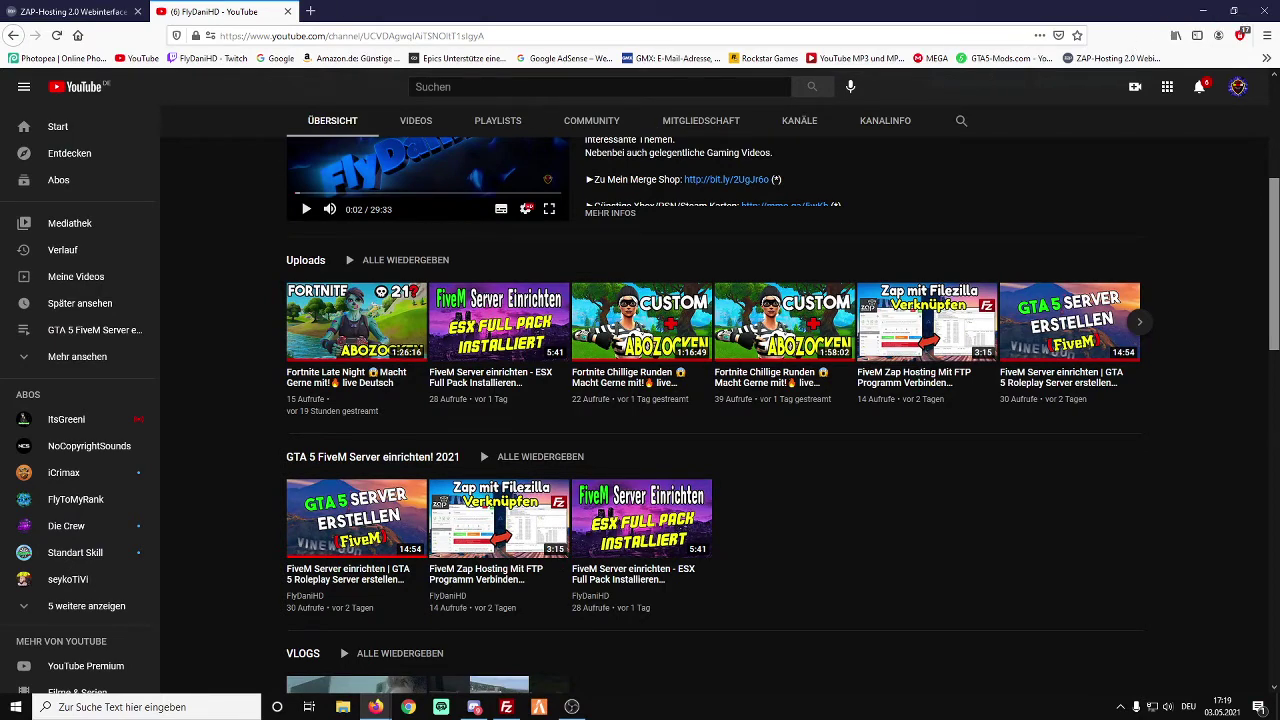
- Open the overview of the FiveM Mod 2 game server in the ZAP-Hosting web interface
left_click(84, 14)
scroll(594, 445, "down", 2)
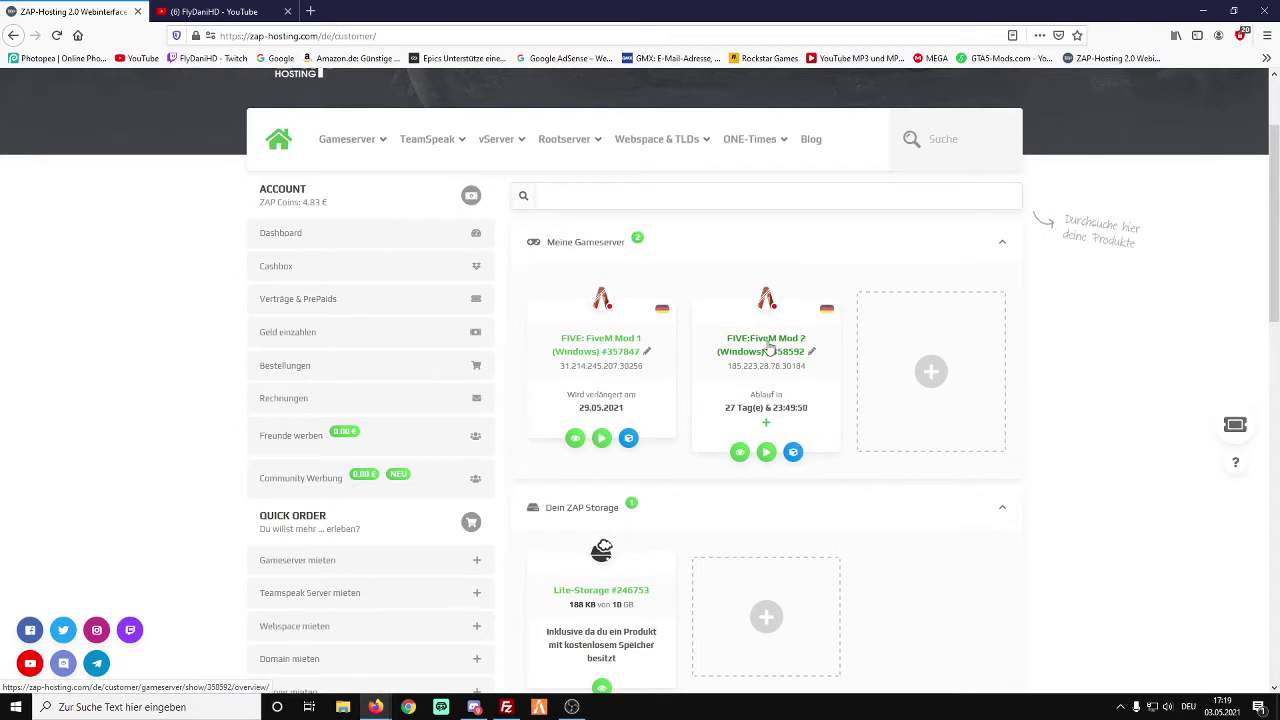
left_click(768, 346)
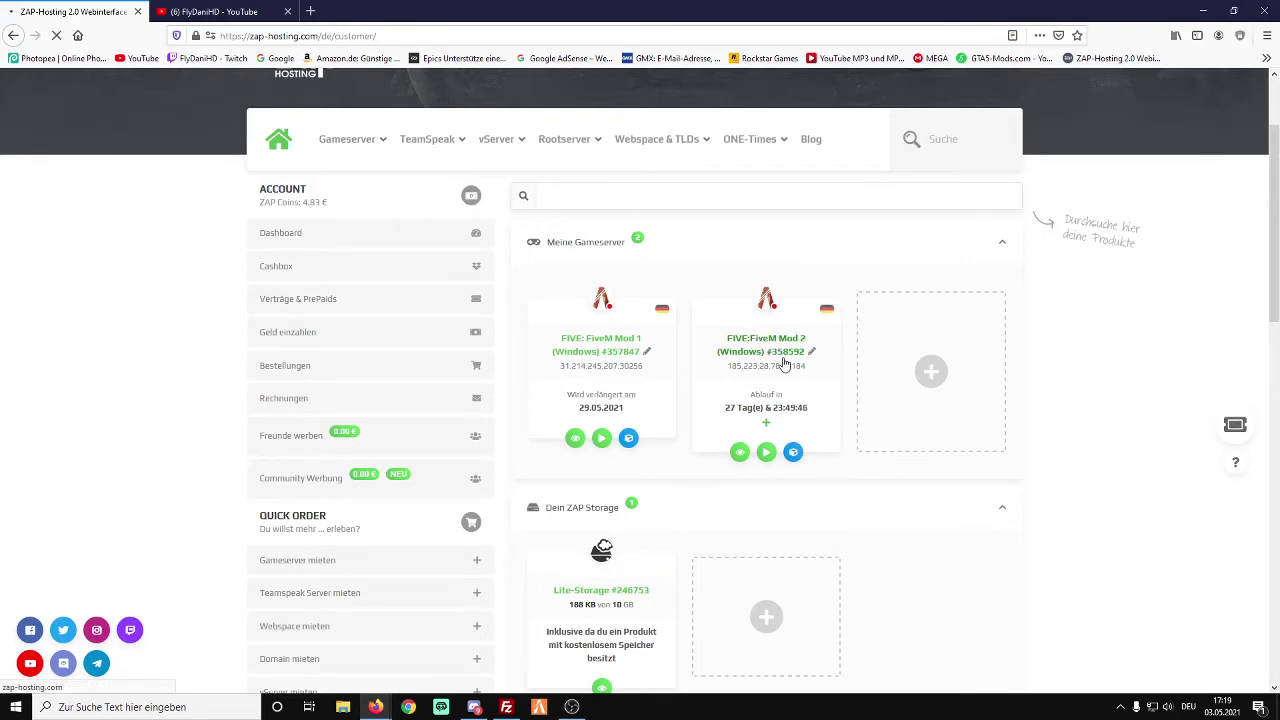
scroll(806, 477, "down", 3)
scroll(806, 480, "down", 2)
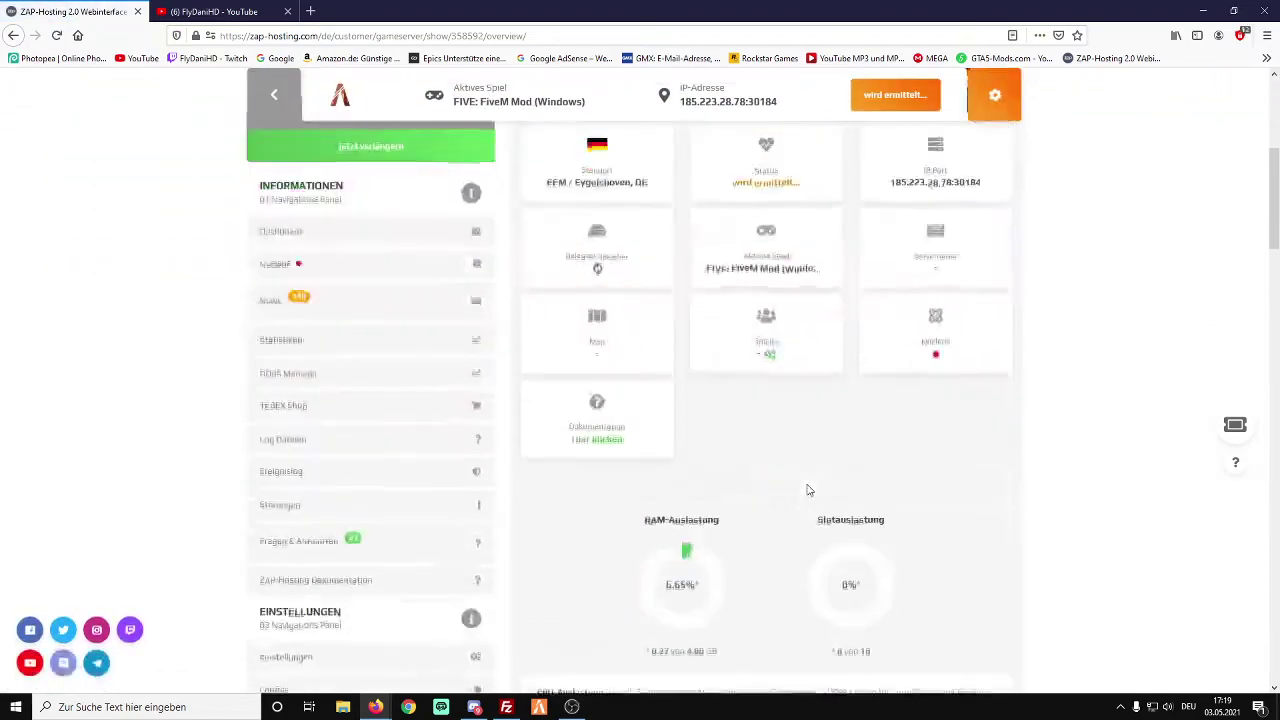
scroll(806, 485, "up", 3)
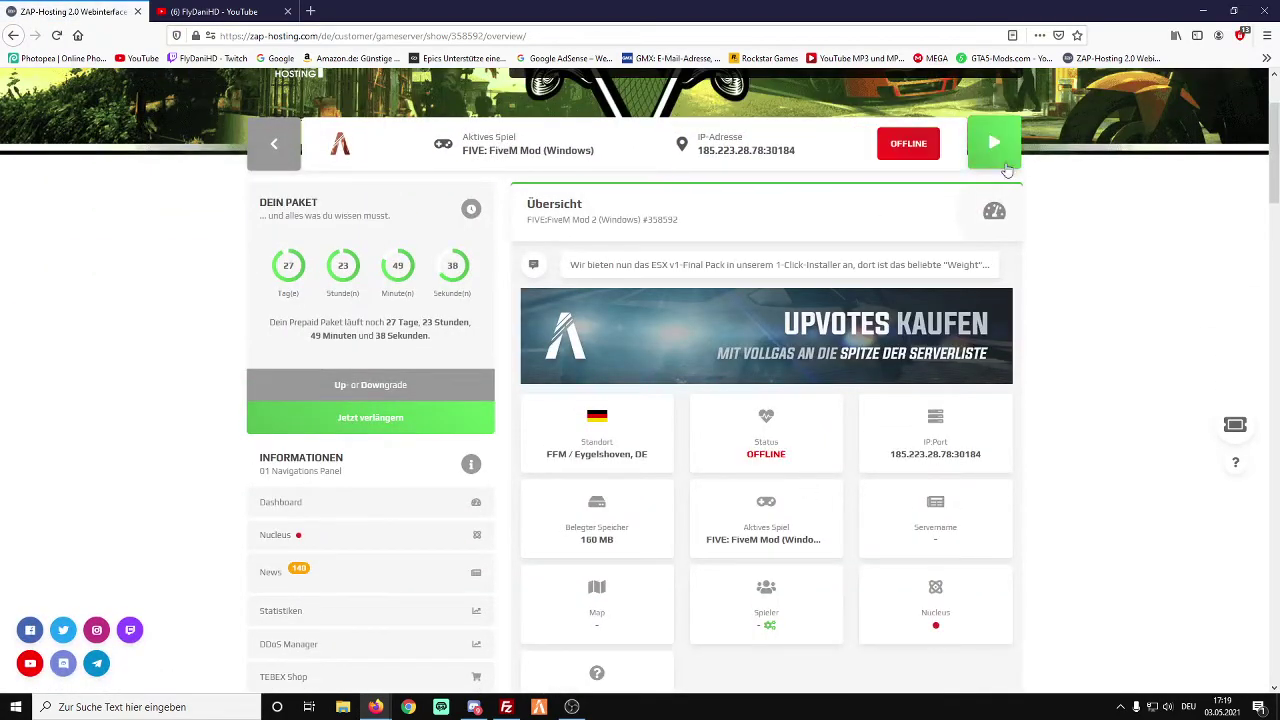
- In FileZilla, connect to the recent server 185.223.28.78 in a new tab, accepting unencrypted FTP, and close the previous server's tab
left_click(1204, 8)
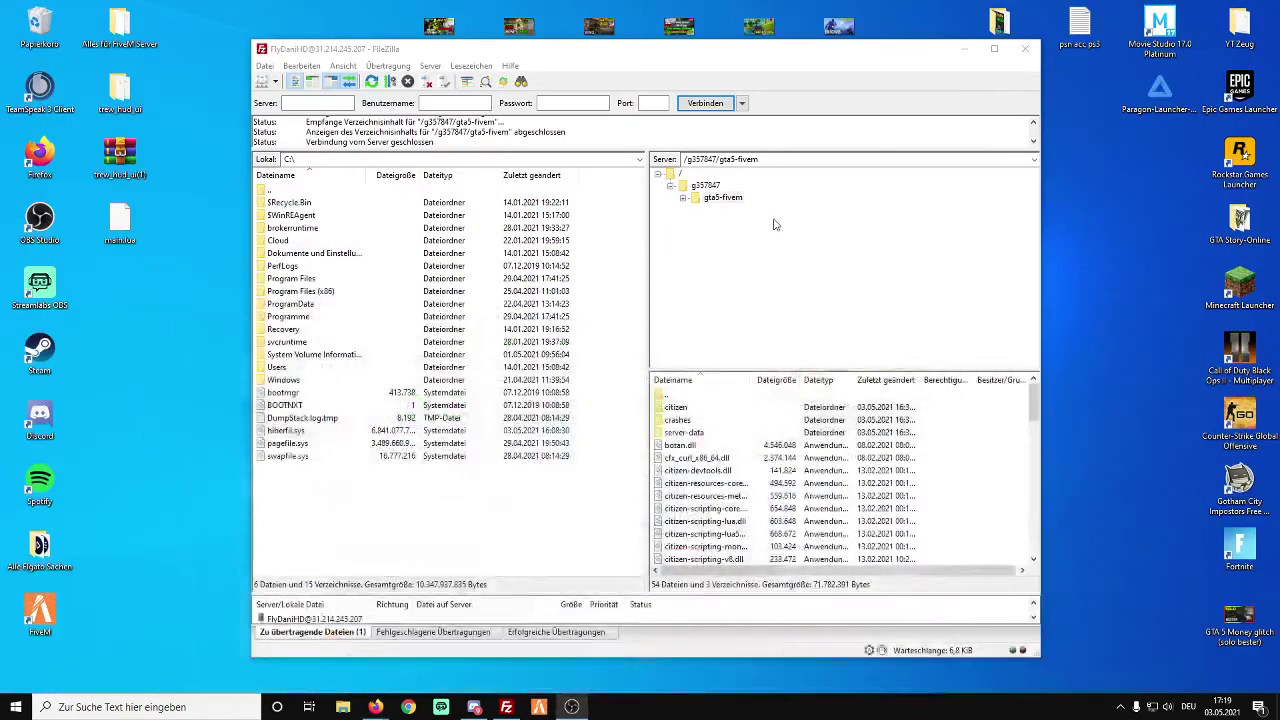
left_click(742, 103)
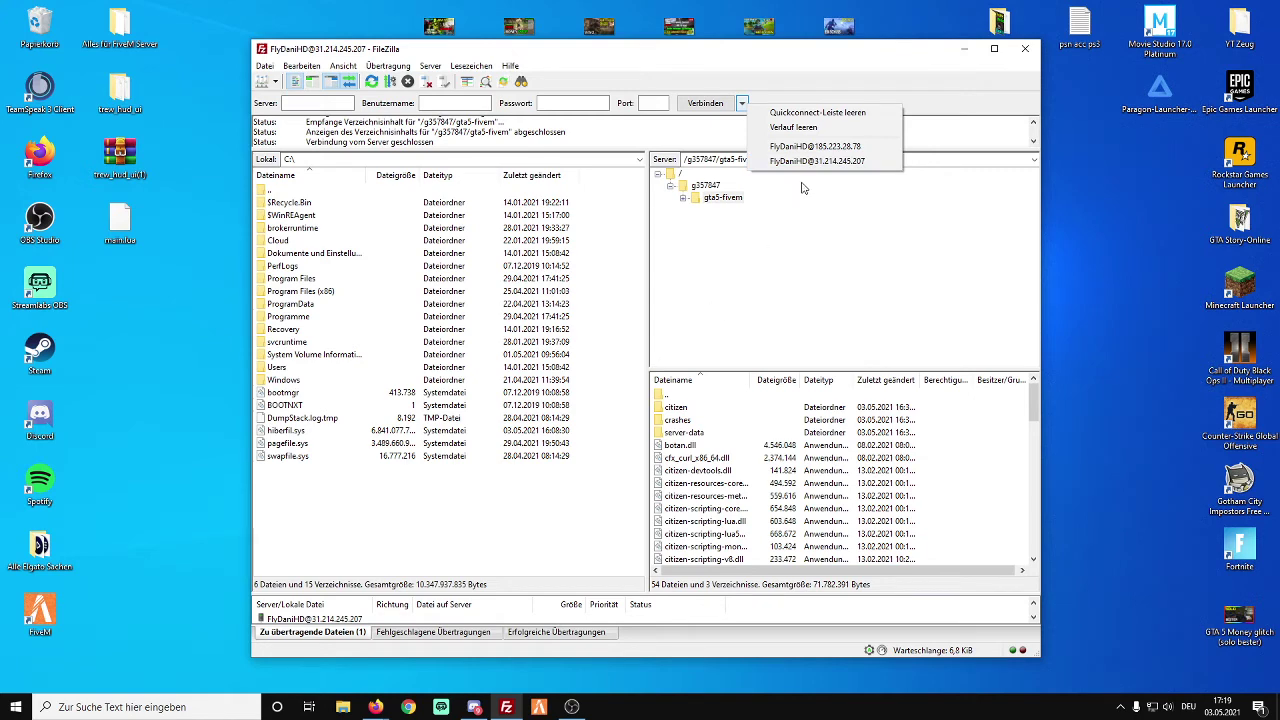
left_click(770, 273)
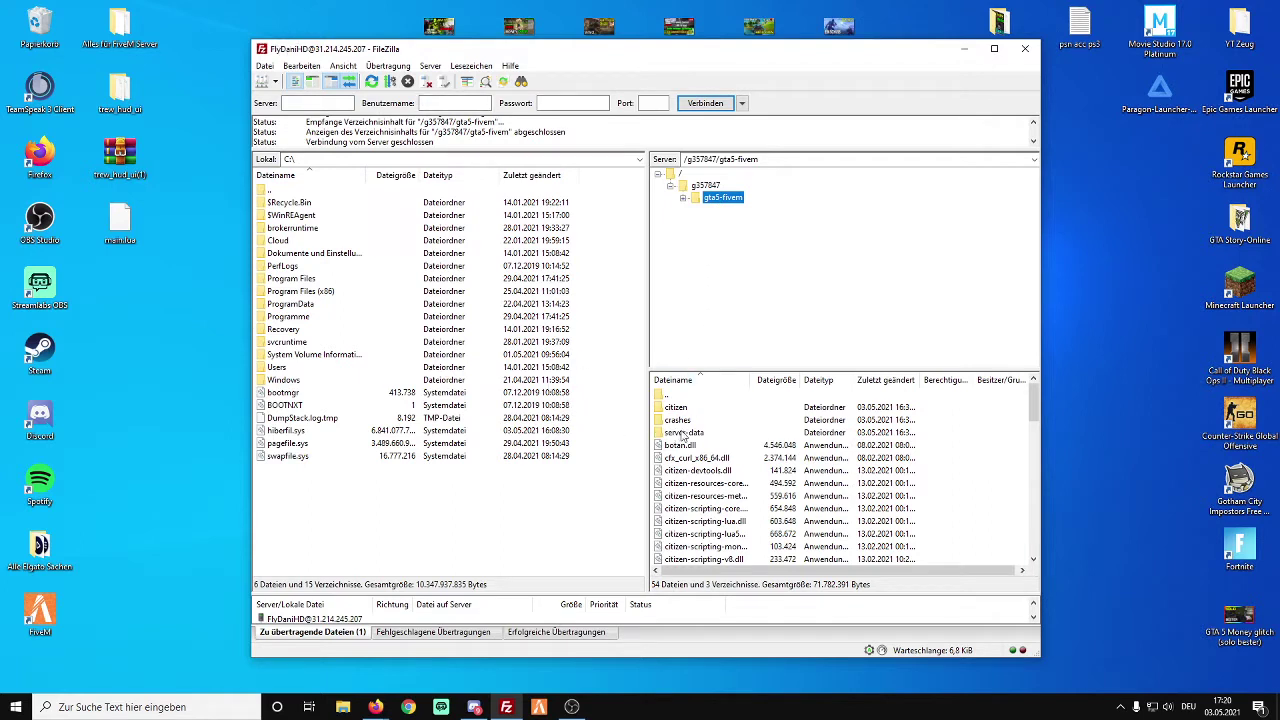
left_click(742, 103)
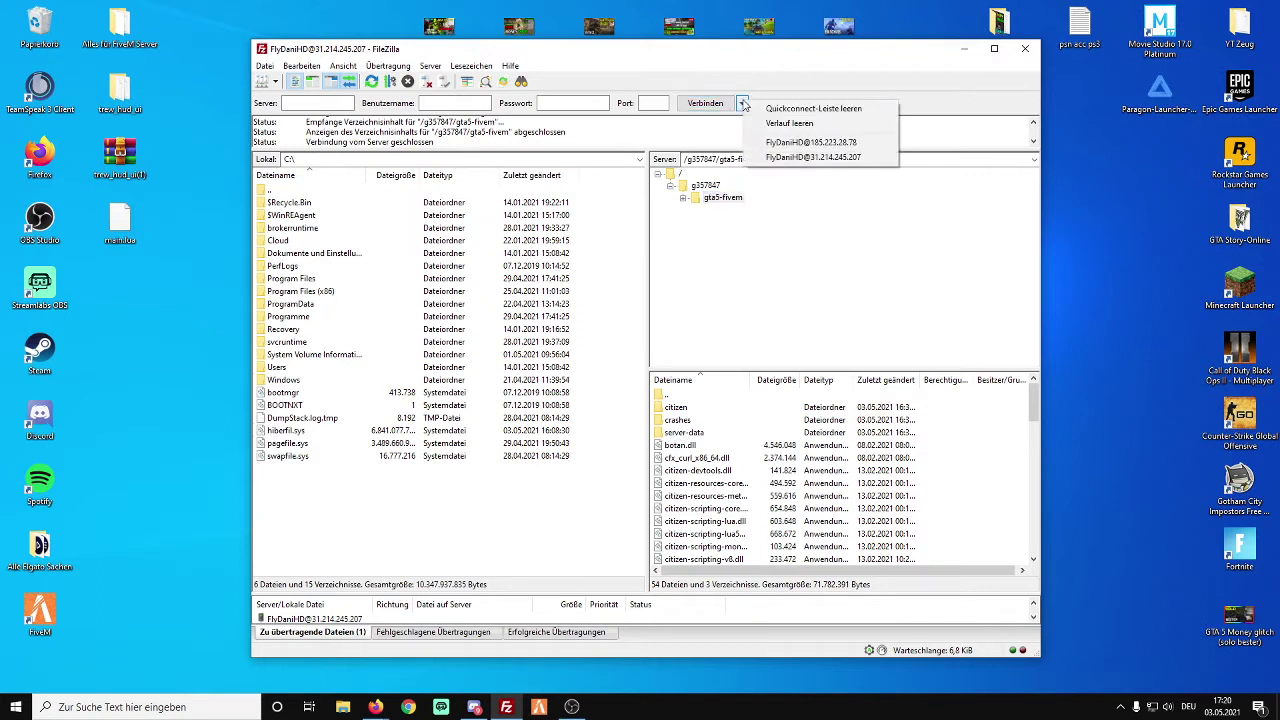
left_click(838, 158)
left_click(724, 391)
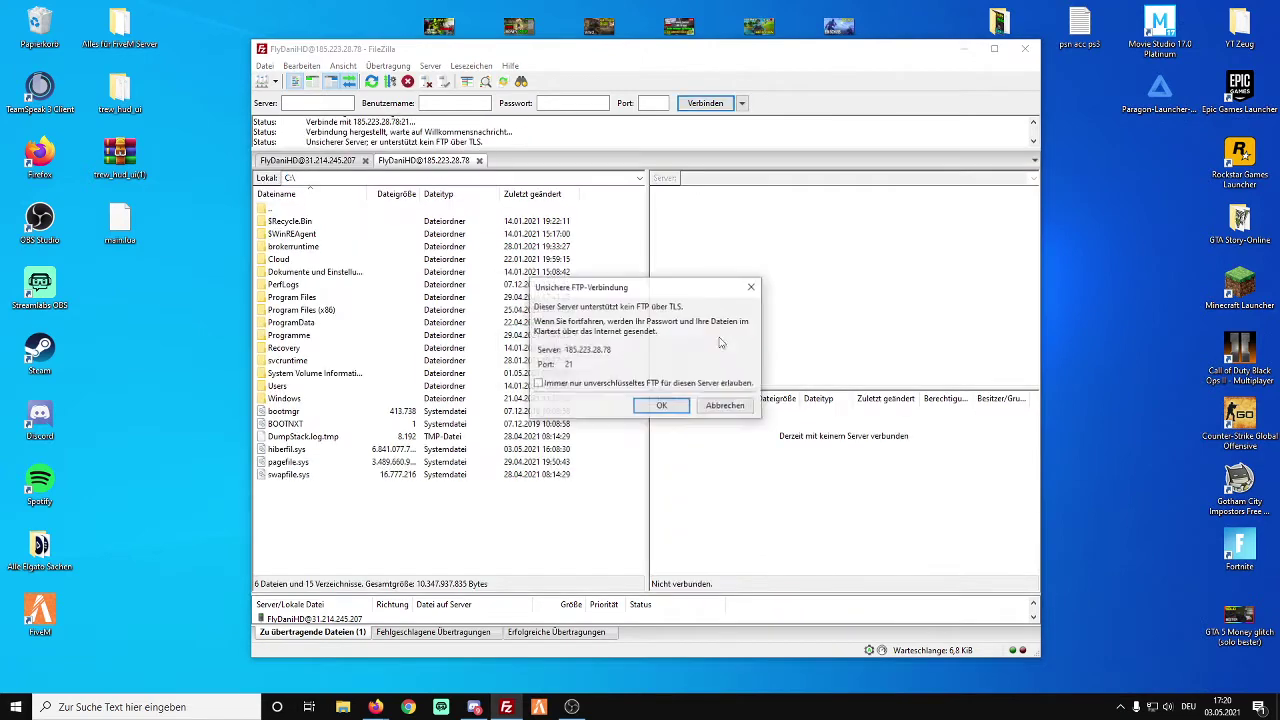
left_click(663, 406)
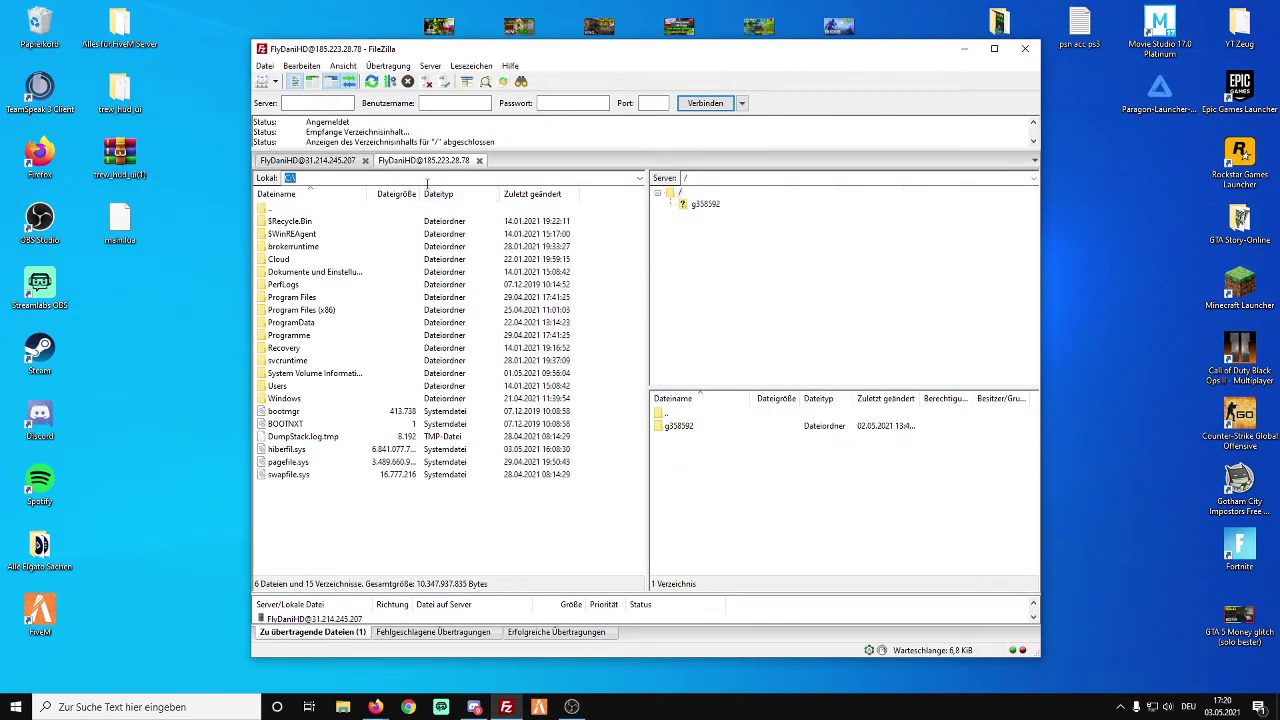
left_click(366, 161)
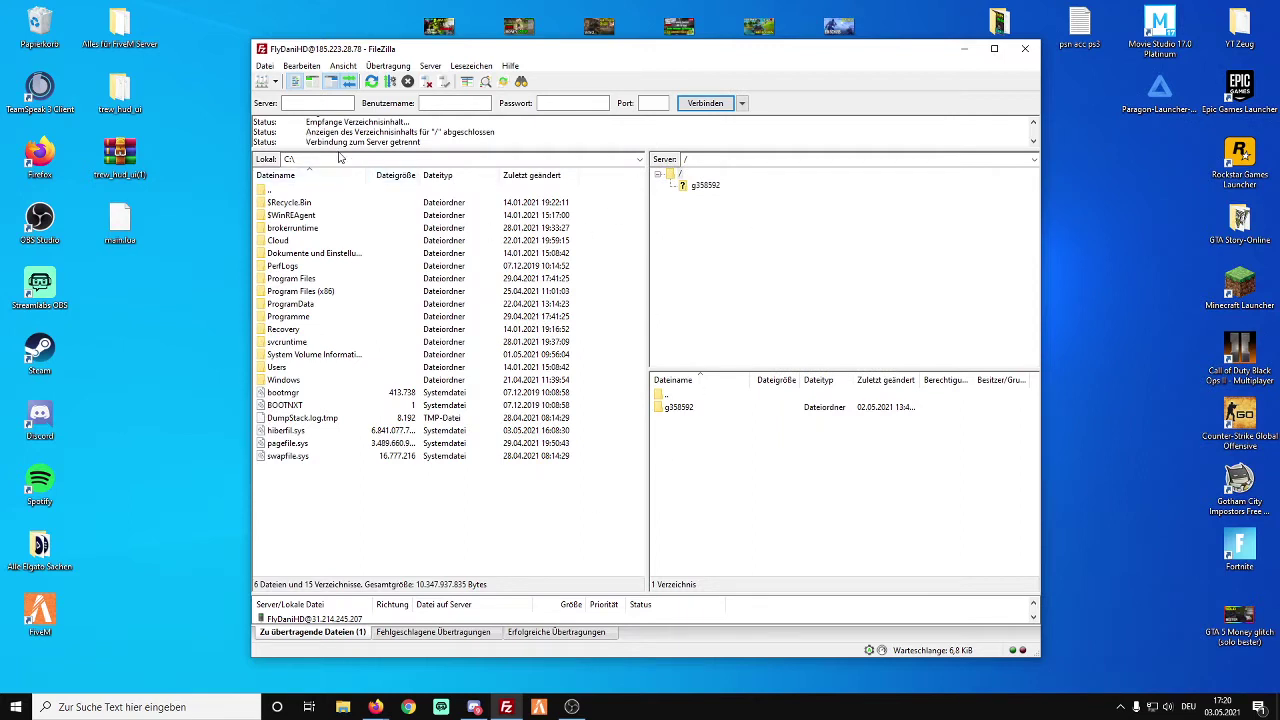
- Check the IP address of the FiveM Mod 2 server in the ZAP-Hosting web interface and return to FileZilla
left_click(742, 103)
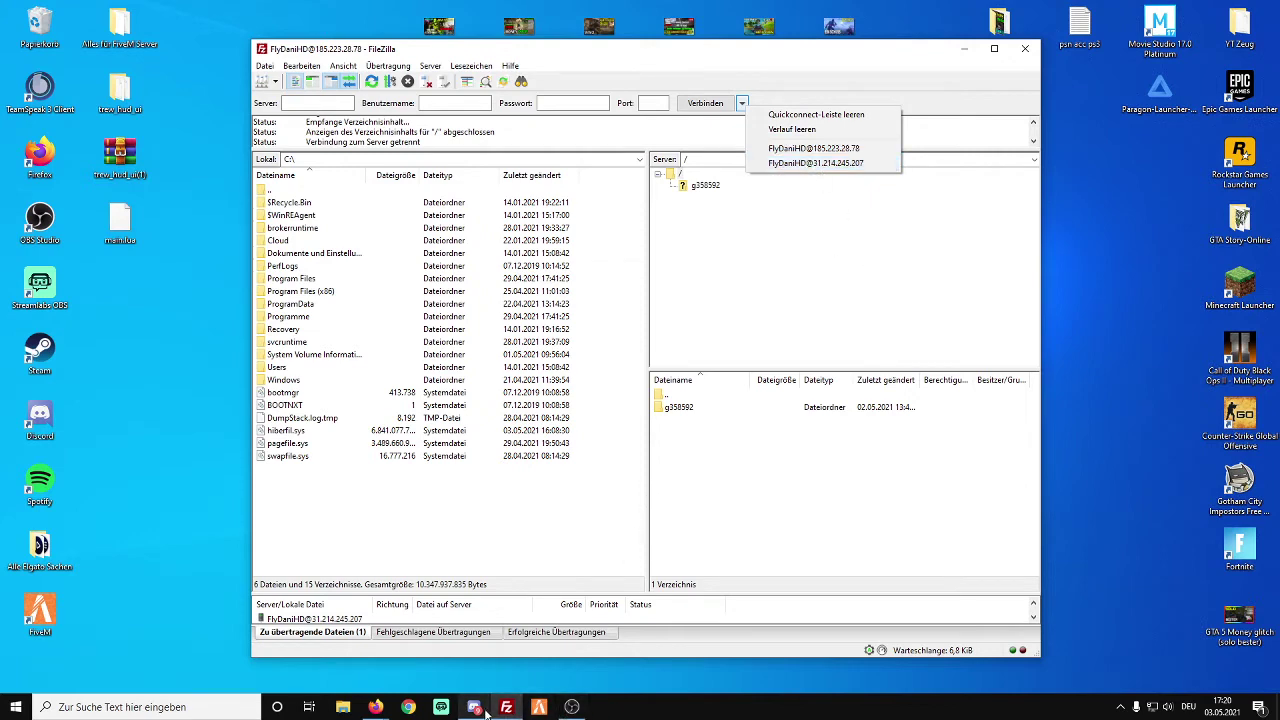
left_click(378, 707)
left_click(415, 665)
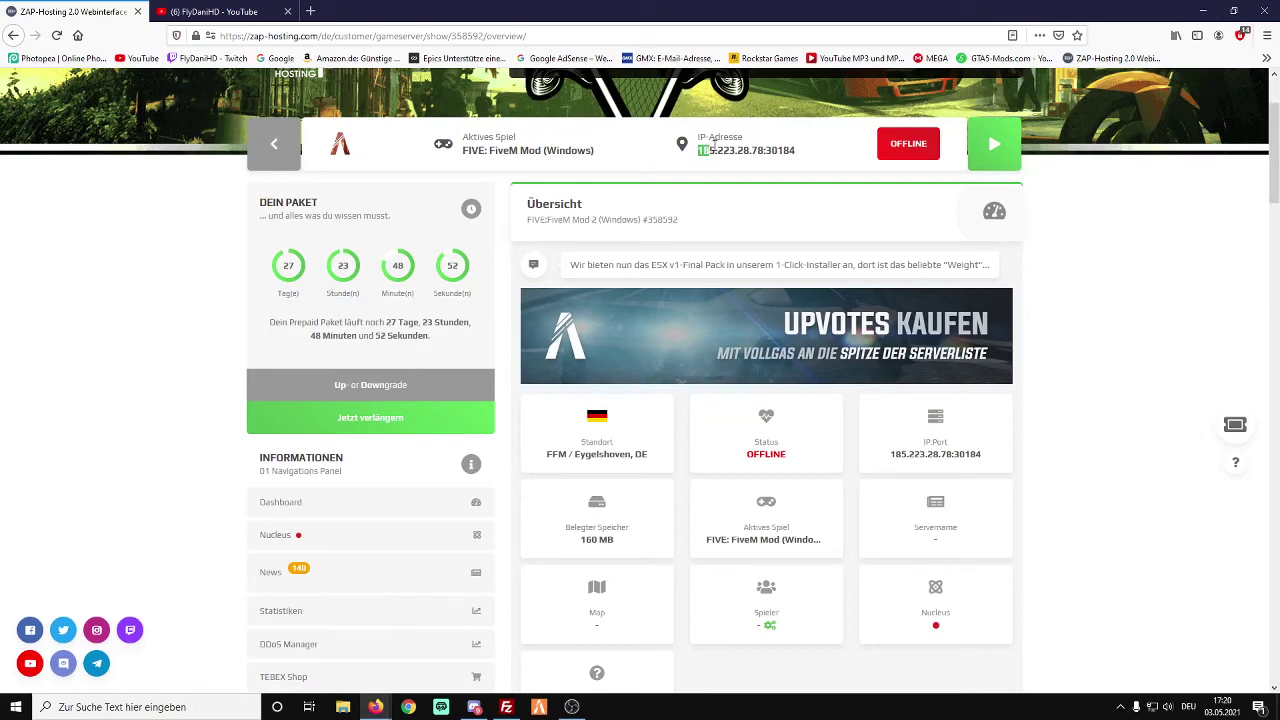
left_click(1203, 11)
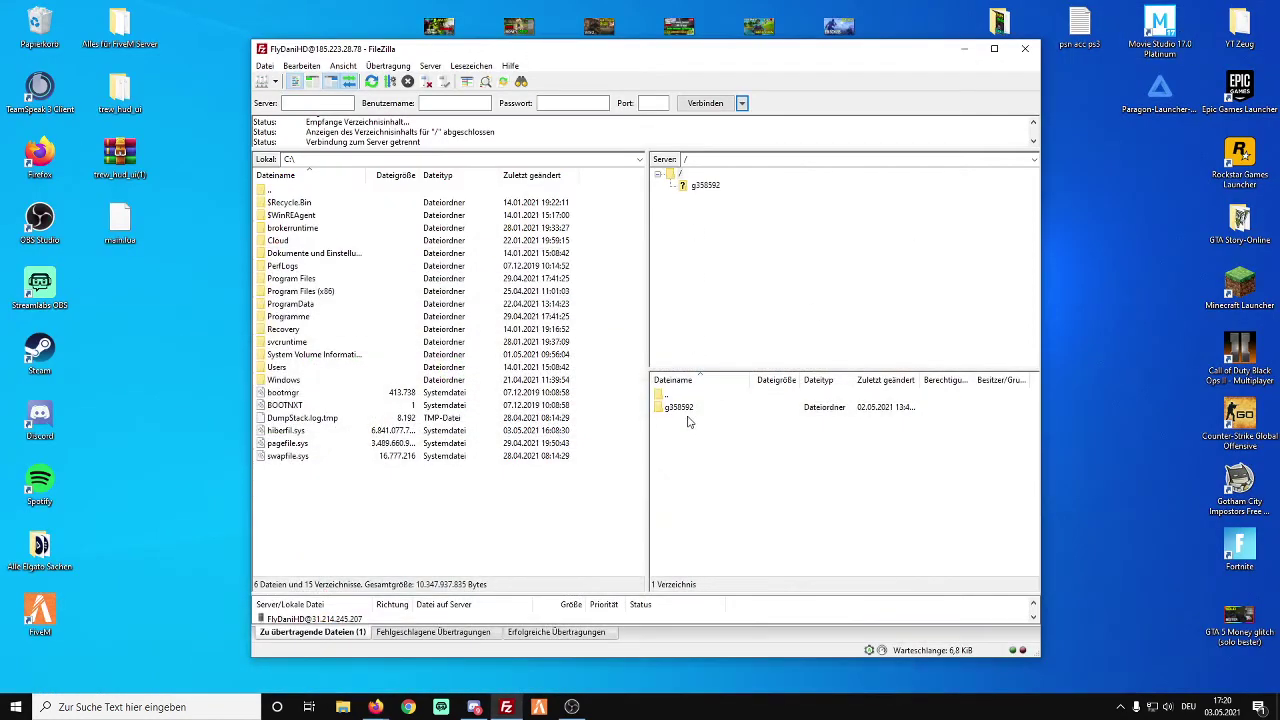
- Open the remote gta5-fivem/server-data/resources folder and look through the resource folders in it
double_click(682, 408)
double_click(682, 408)
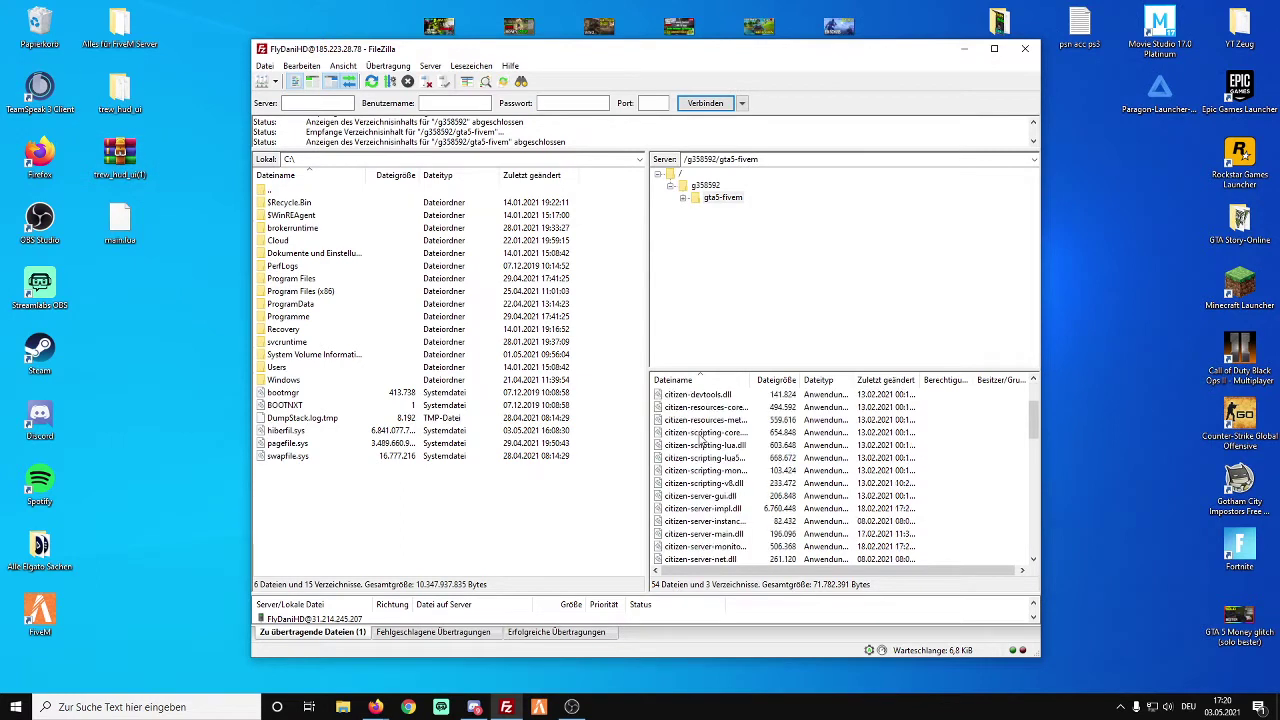
double_click(722, 198)
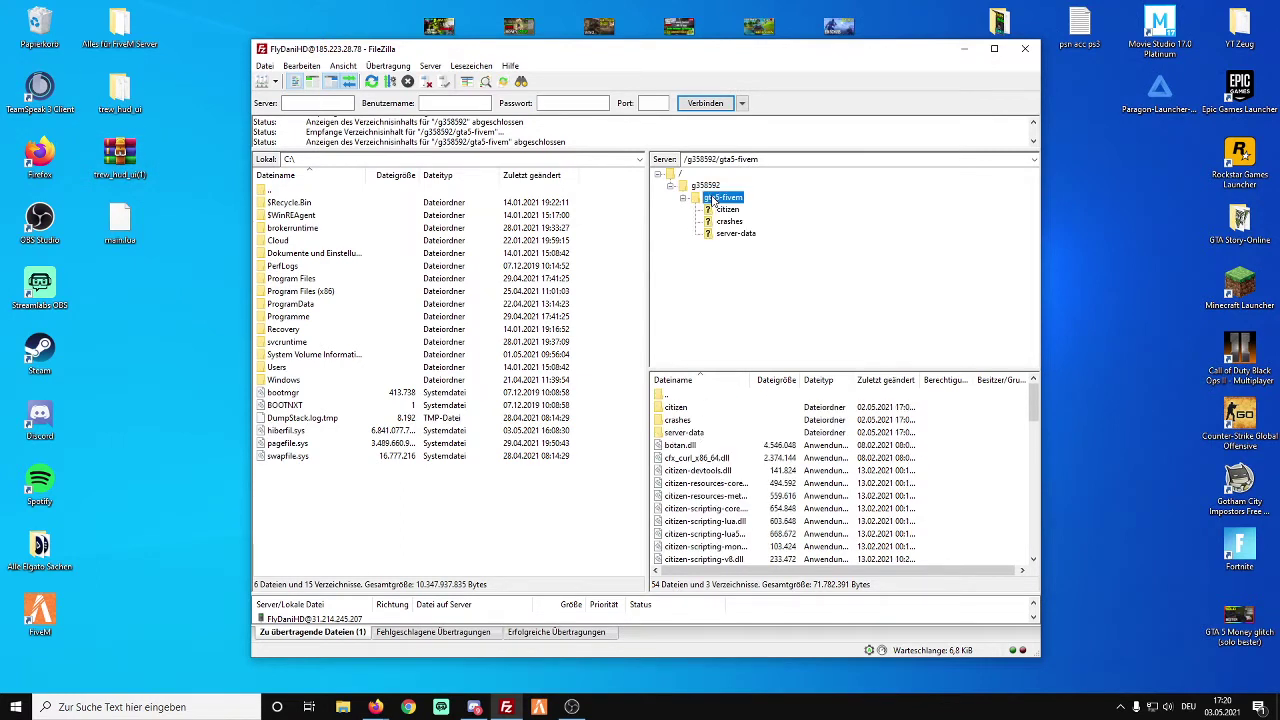
double_click(686, 437)
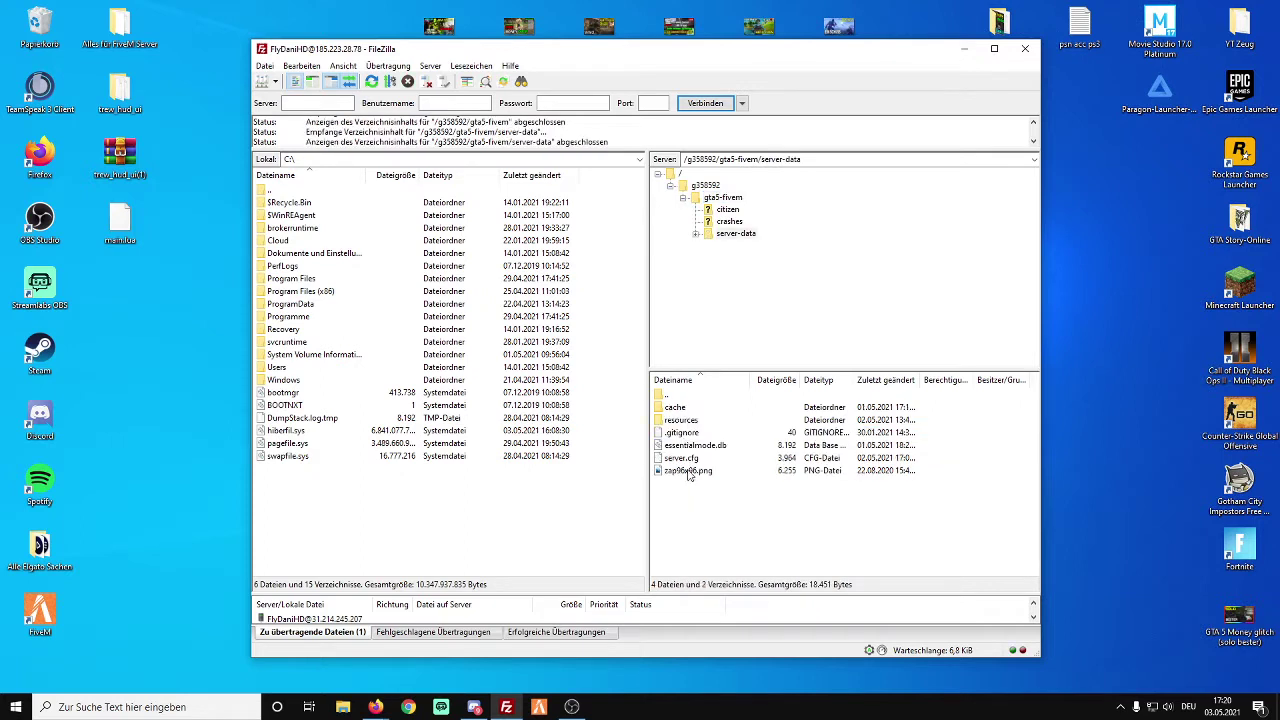
double_click(694, 421)
scroll(727, 460, "down", 3)
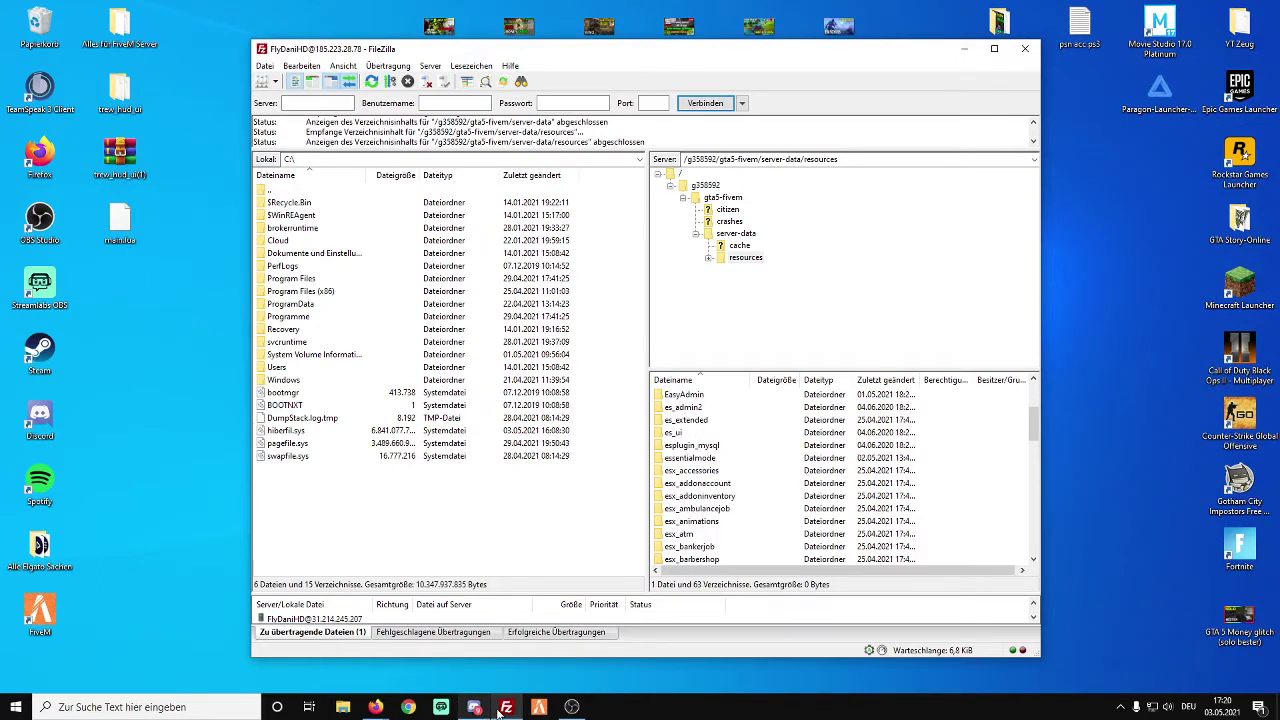
- Open the server's Resources page in ZAP-Hosting and review which plugins are installed, including ESX v1-Final Pack
left_click(375, 707)
left_click(305, 640)
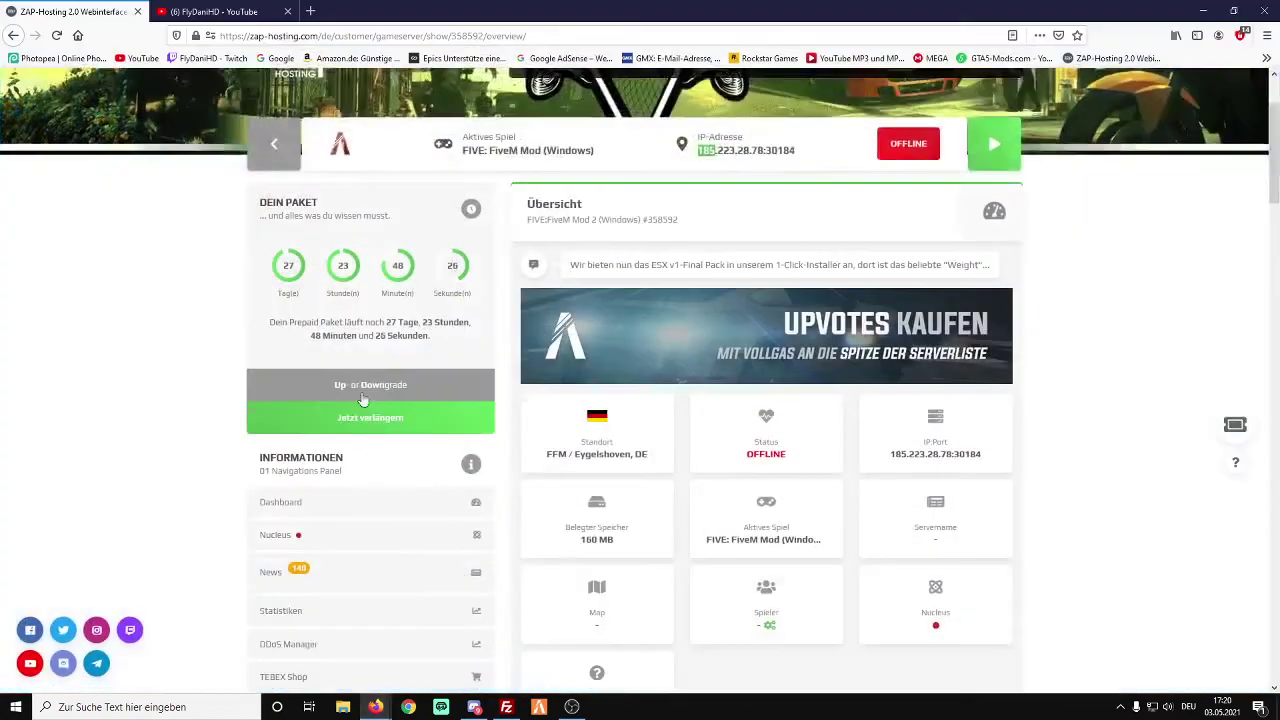
scroll(335, 540, "down", 5)
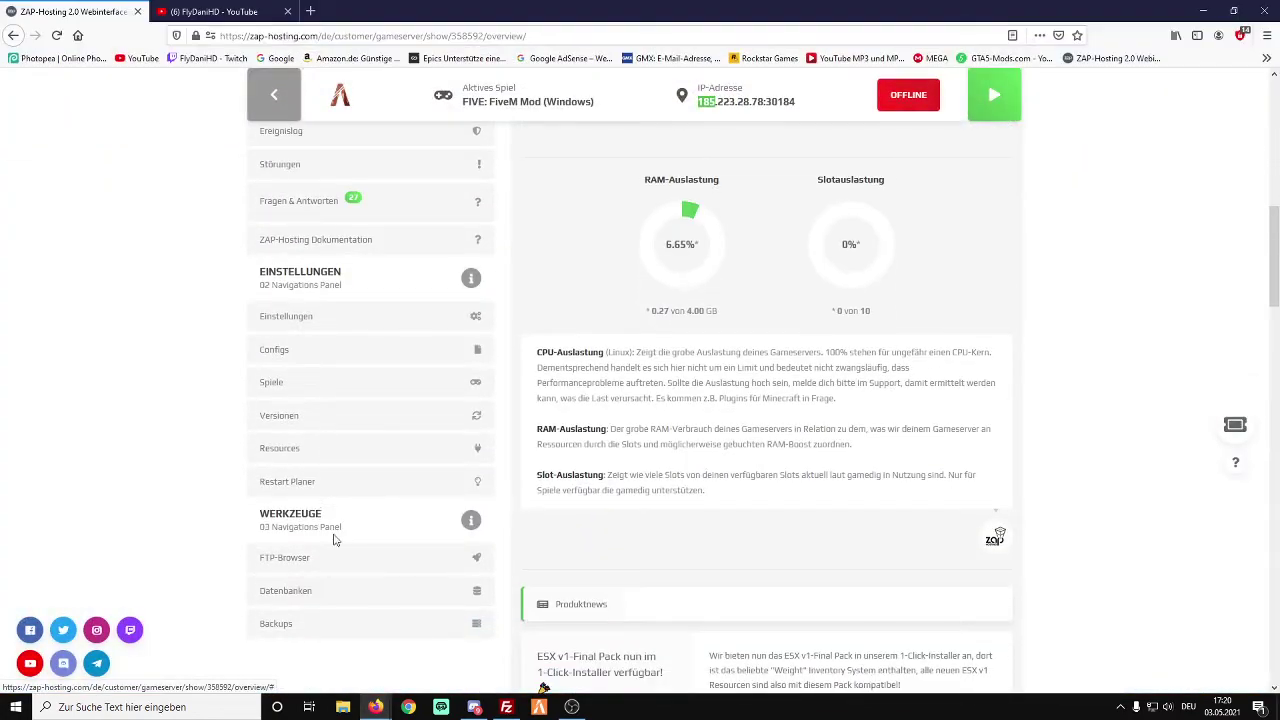
left_click(295, 452)
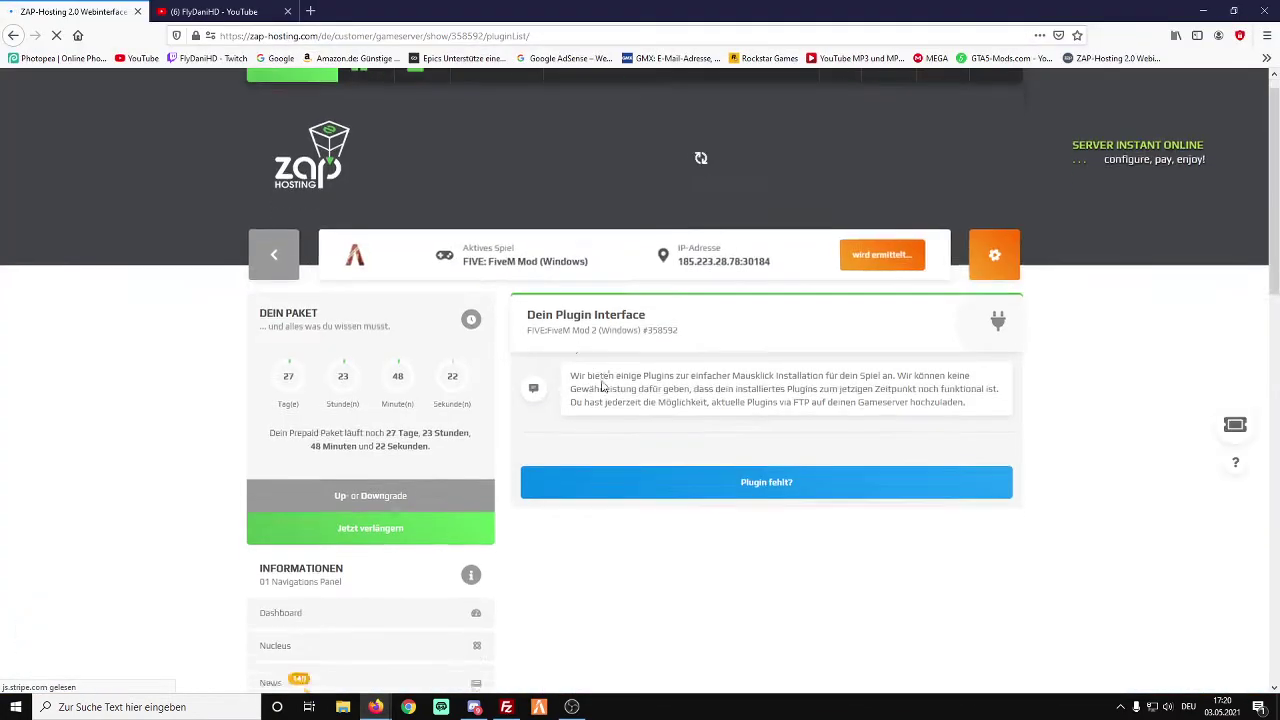
scroll(614, 423, "down", 4)
scroll(600, 284, "up", 2)
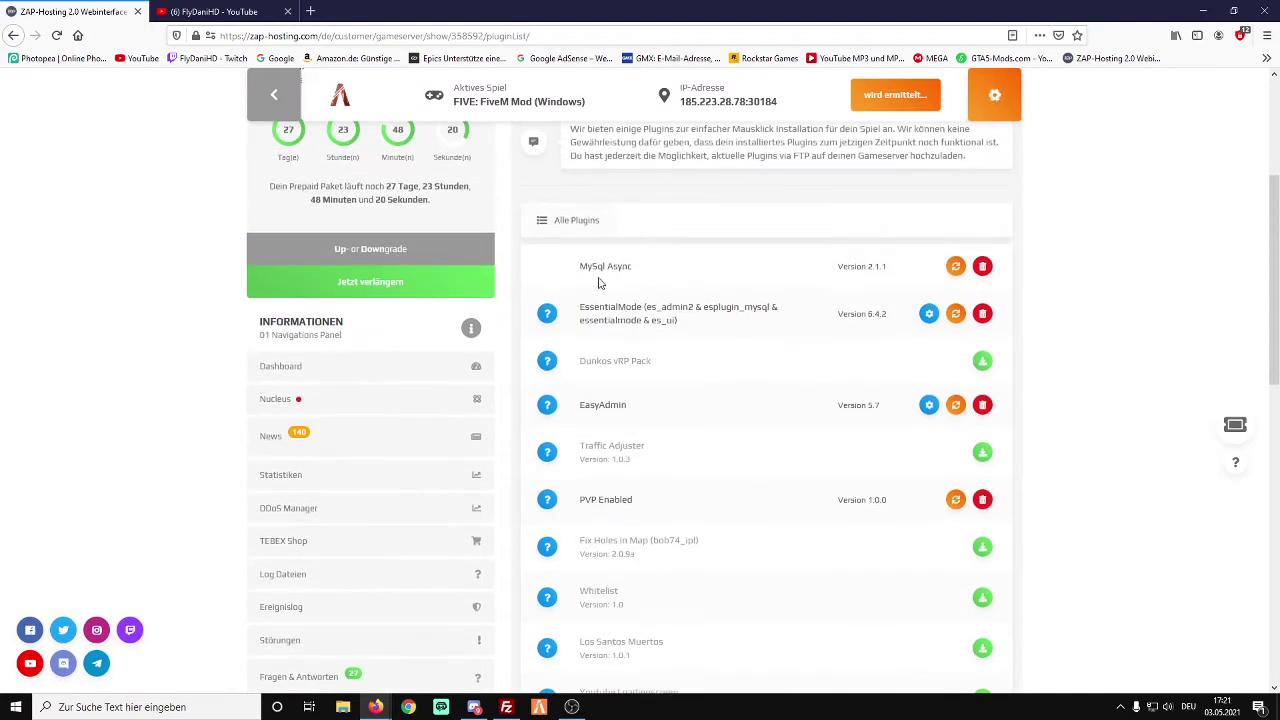
scroll(610, 420, "down", 3)
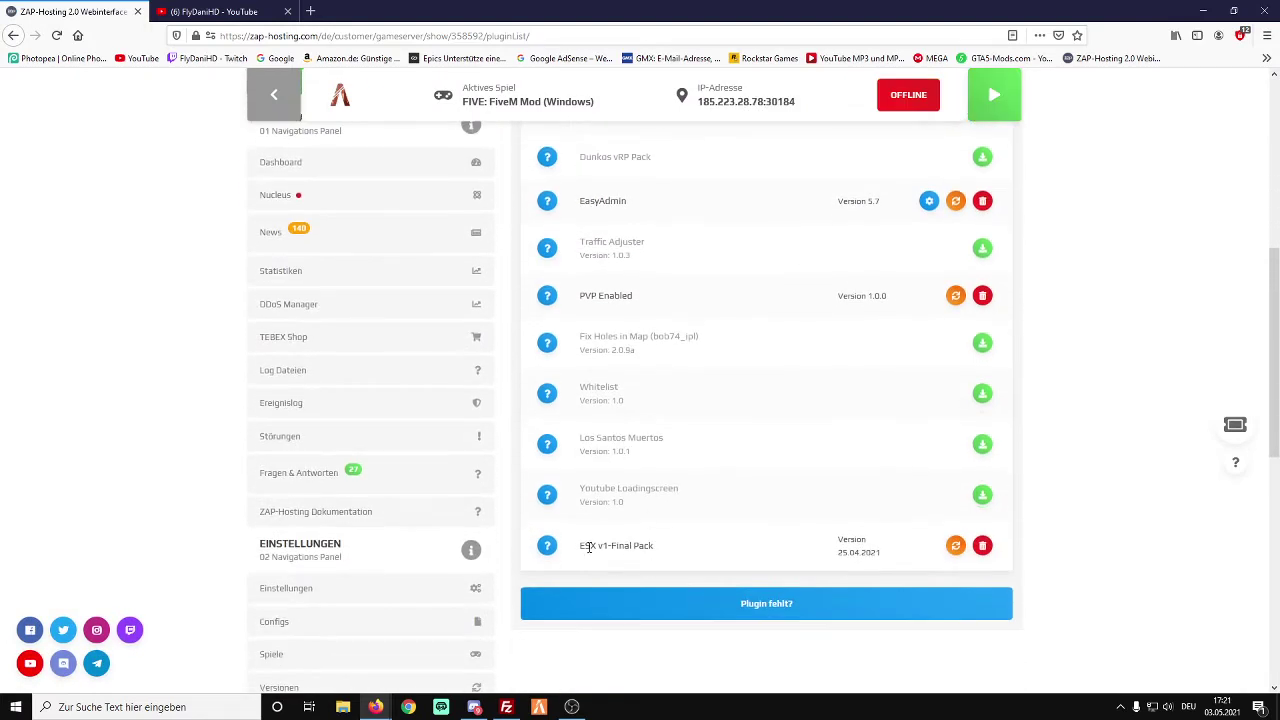
left_click_drag(581, 546, 656, 547)
scroll(670, 552, "up", 7)
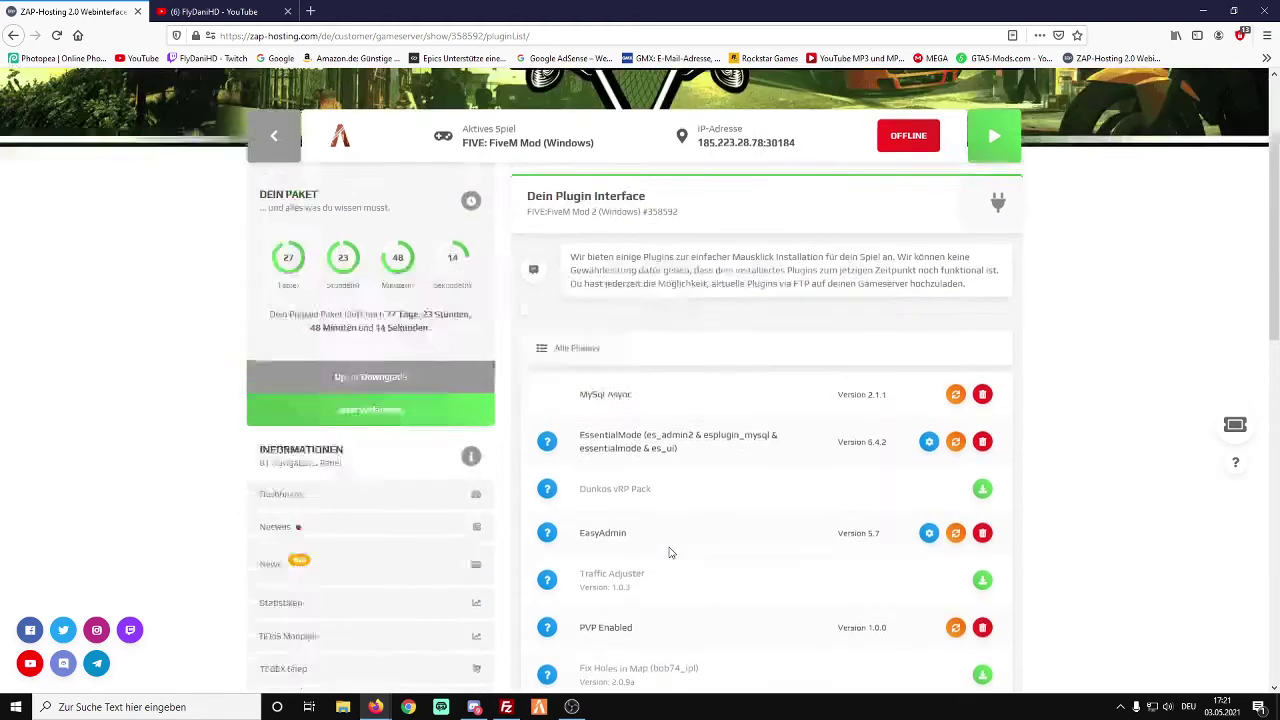
scroll(548, 645, "down", 5)
scroll(548, 645, "down", 2)
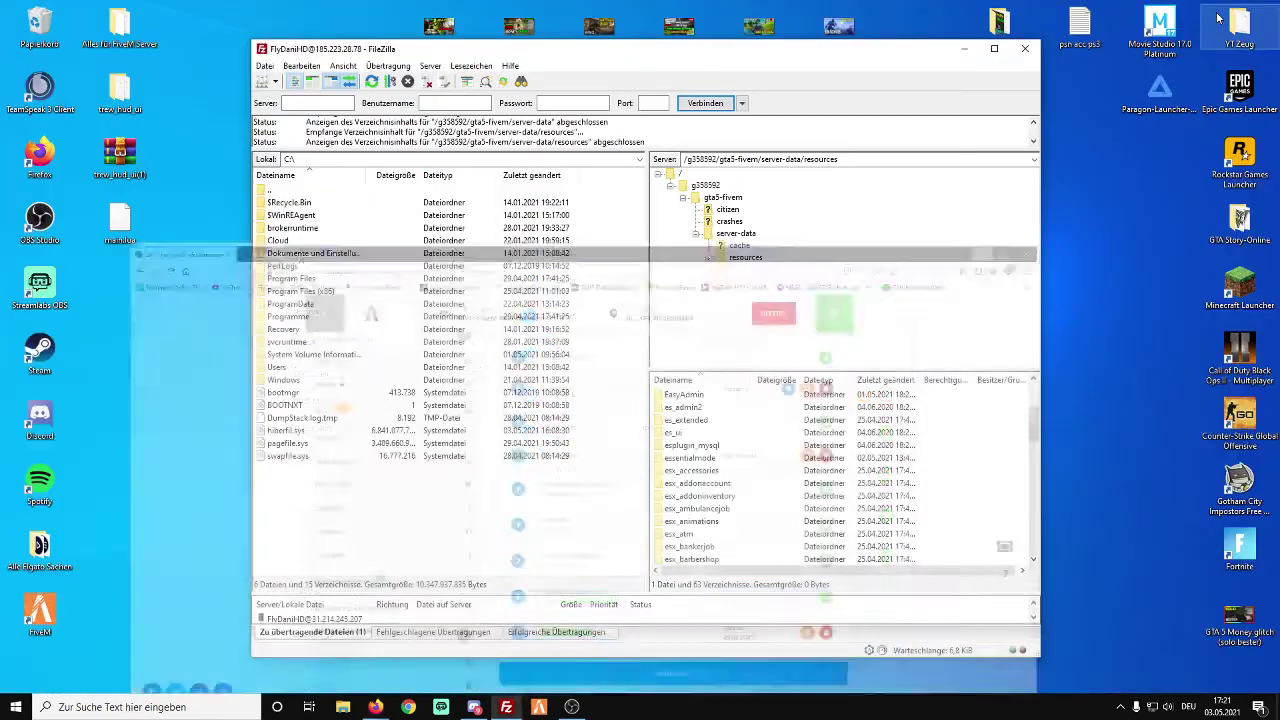
- Return to the desktop and move the trew_hud_ui folder to the free spot beside the Steam shortcut
left_click(1203, 10)
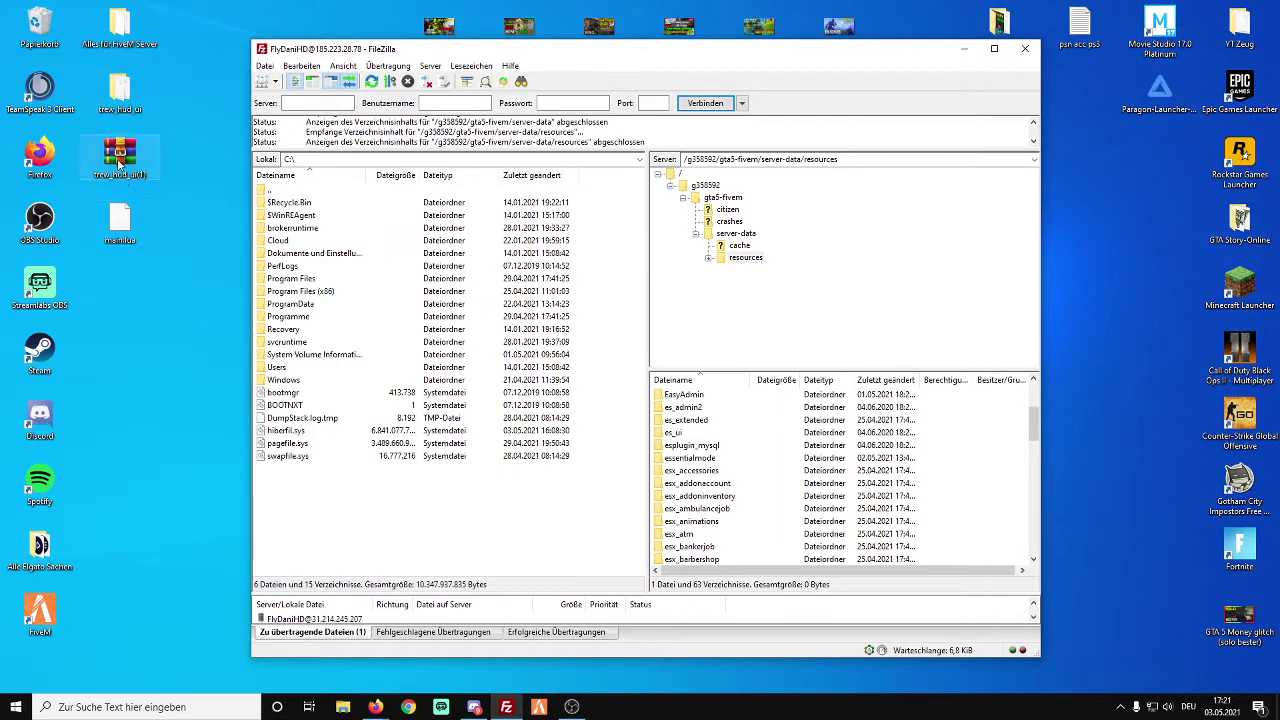
left_click_drag(119, 90, 121, 377)
right_click(119, 377)
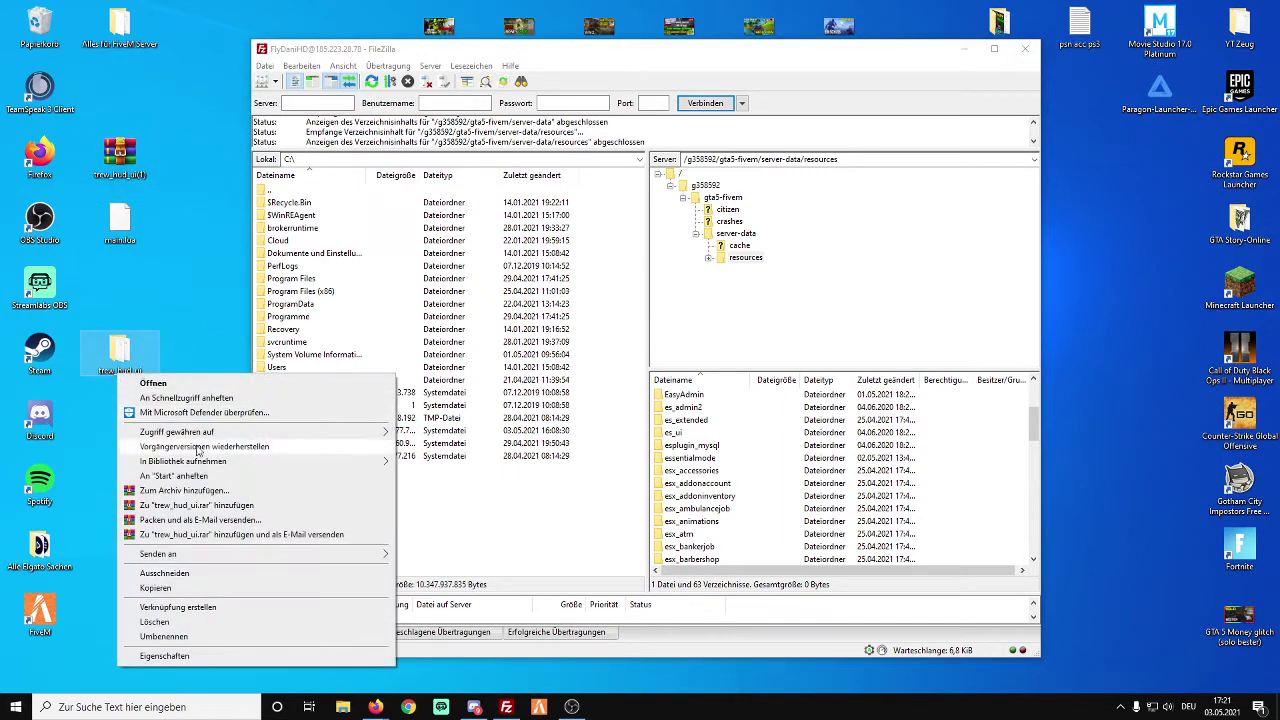
left_click(177, 637)
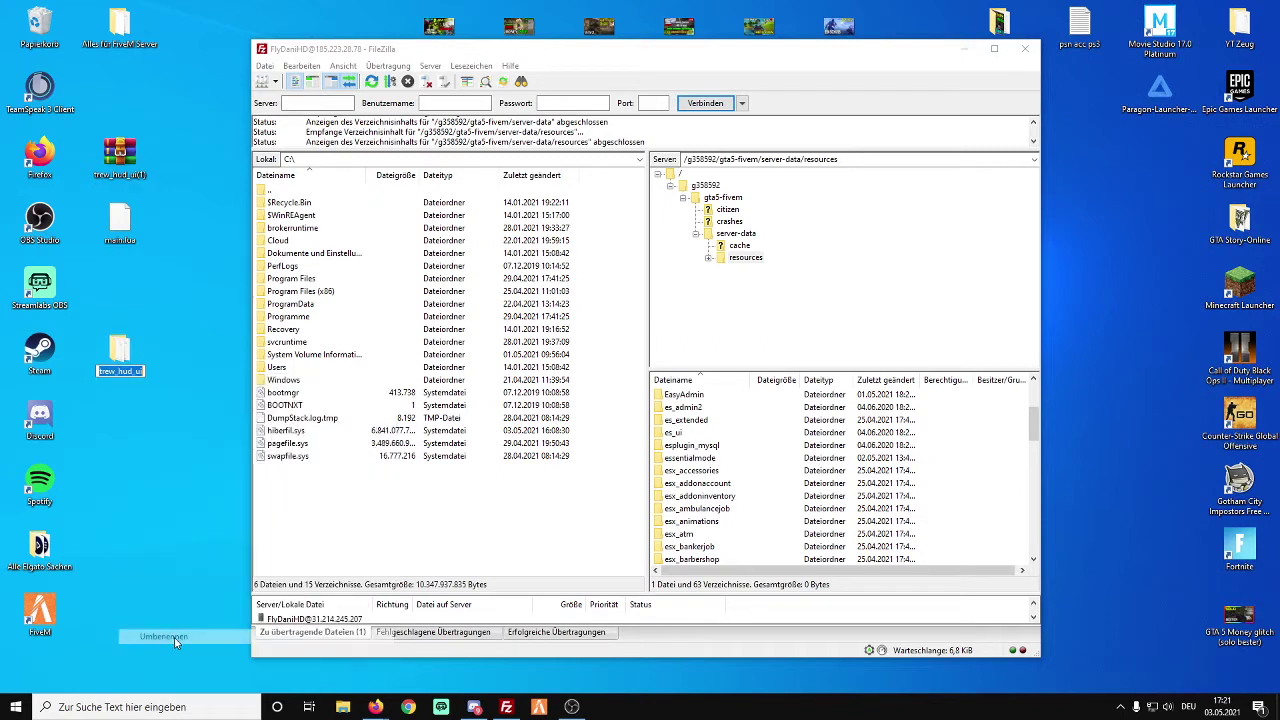
left_click(204, 533)
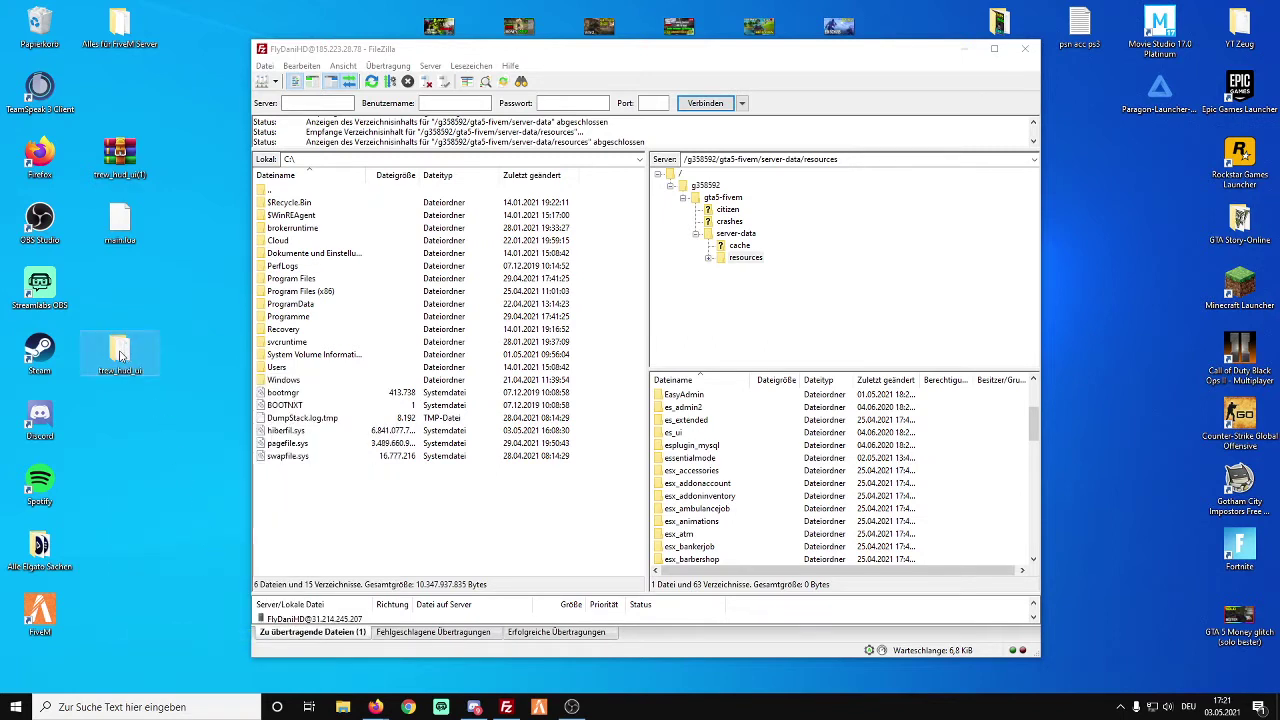
- Upload the trew_hud_ui folder from the desktop to the remote server-data/resources folder and check for it in the listing
left_click_drag(120, 355, 742, 264)
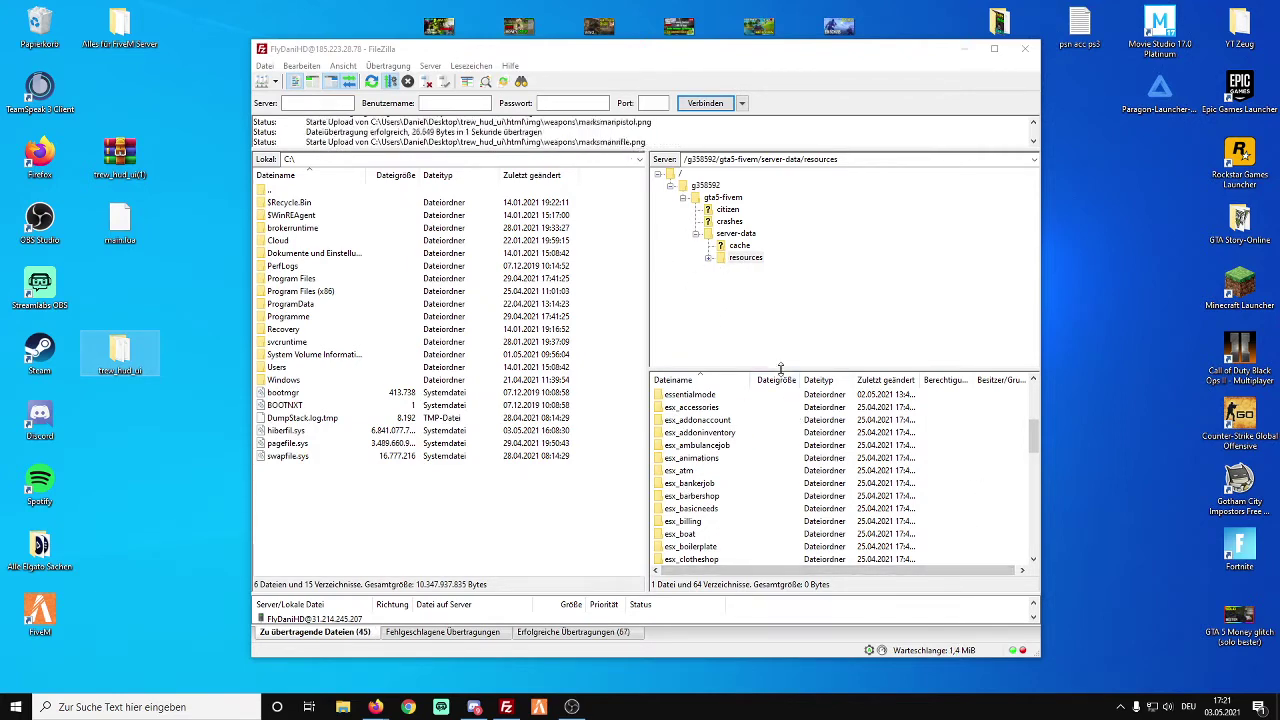
scroll(783, 508, "down", 5)
scroll(783, 508, "down", 5)
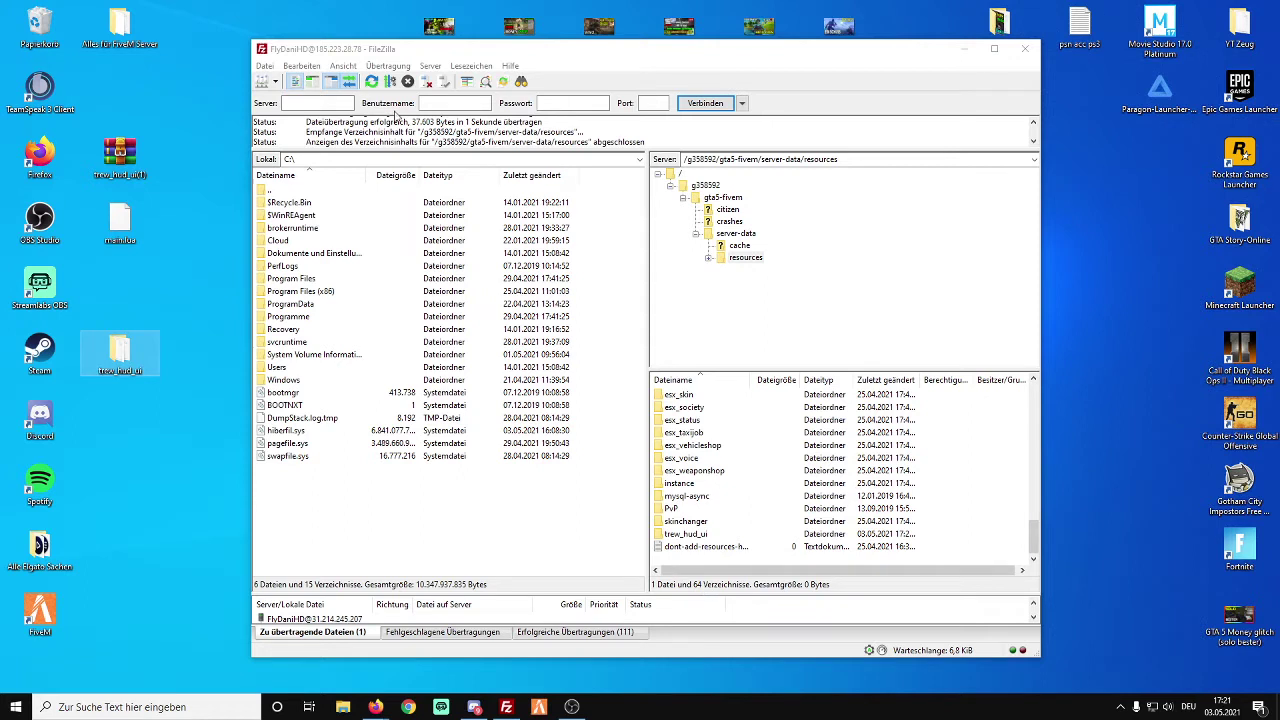
- Go up to the remote server-data folder and open server.cfg for editing
left_click(666, 538)
key("BackSpace")
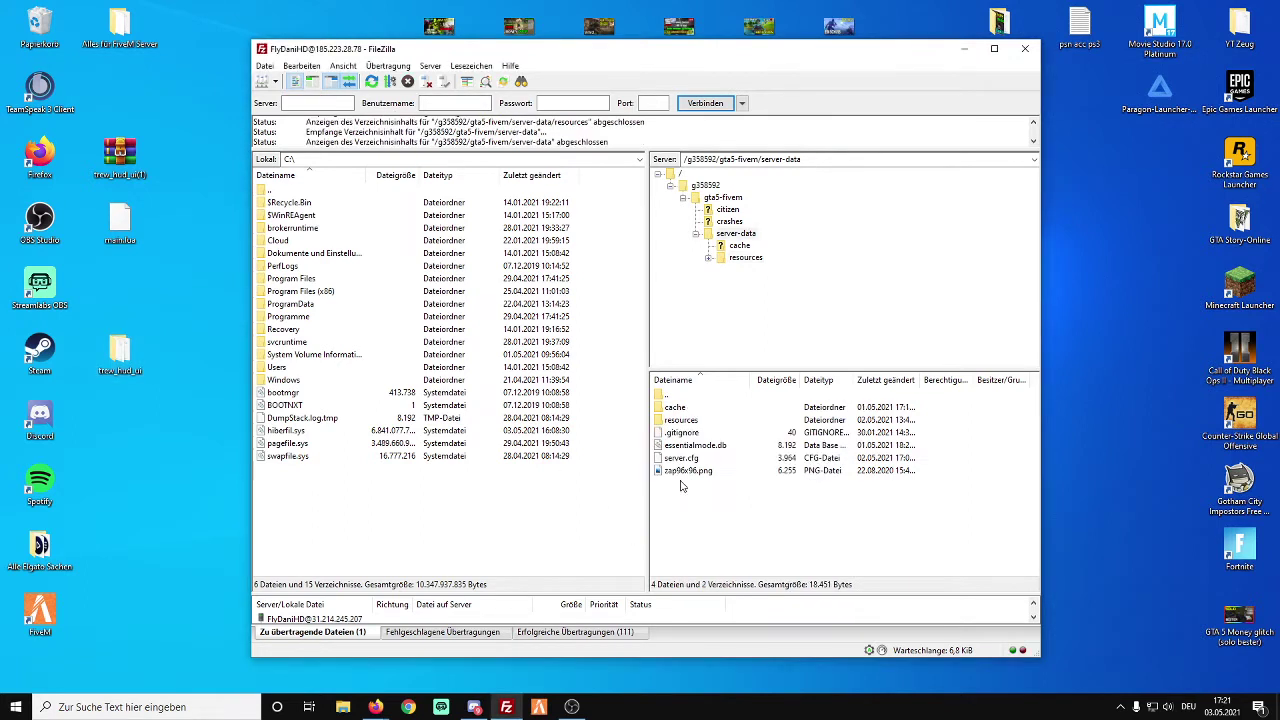
right_click(685, 460)
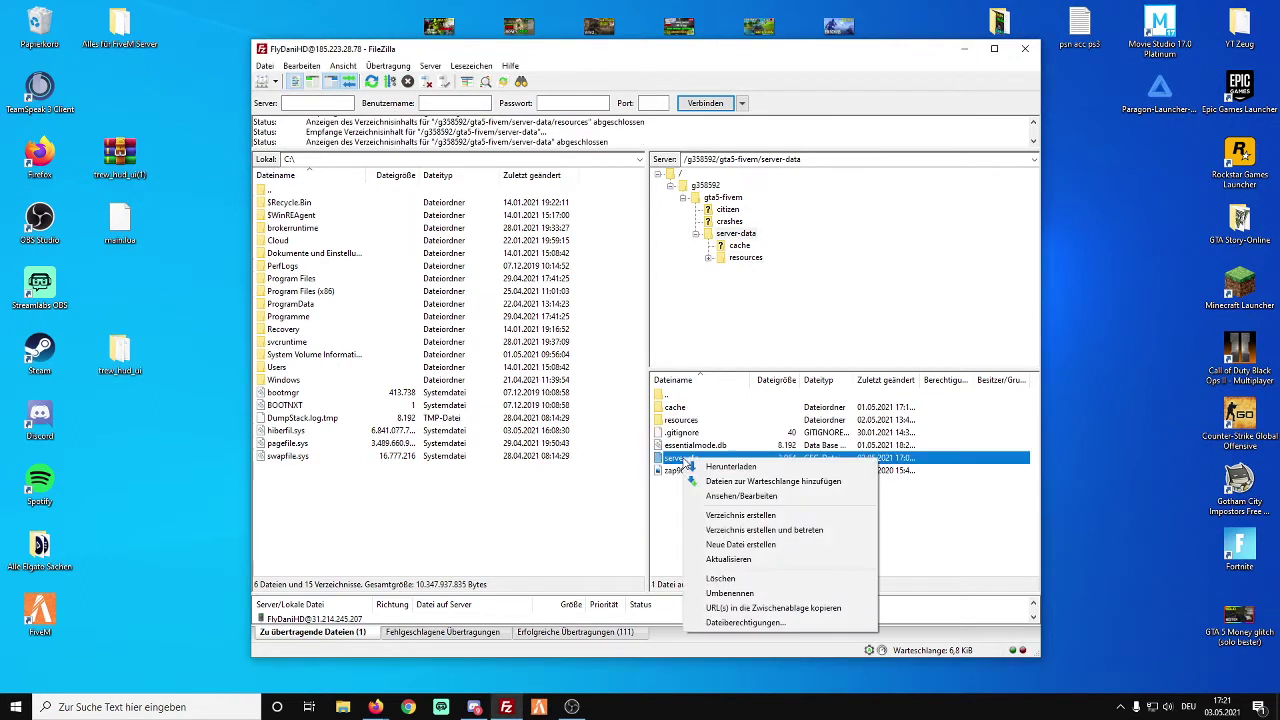
left_click(740, 496)
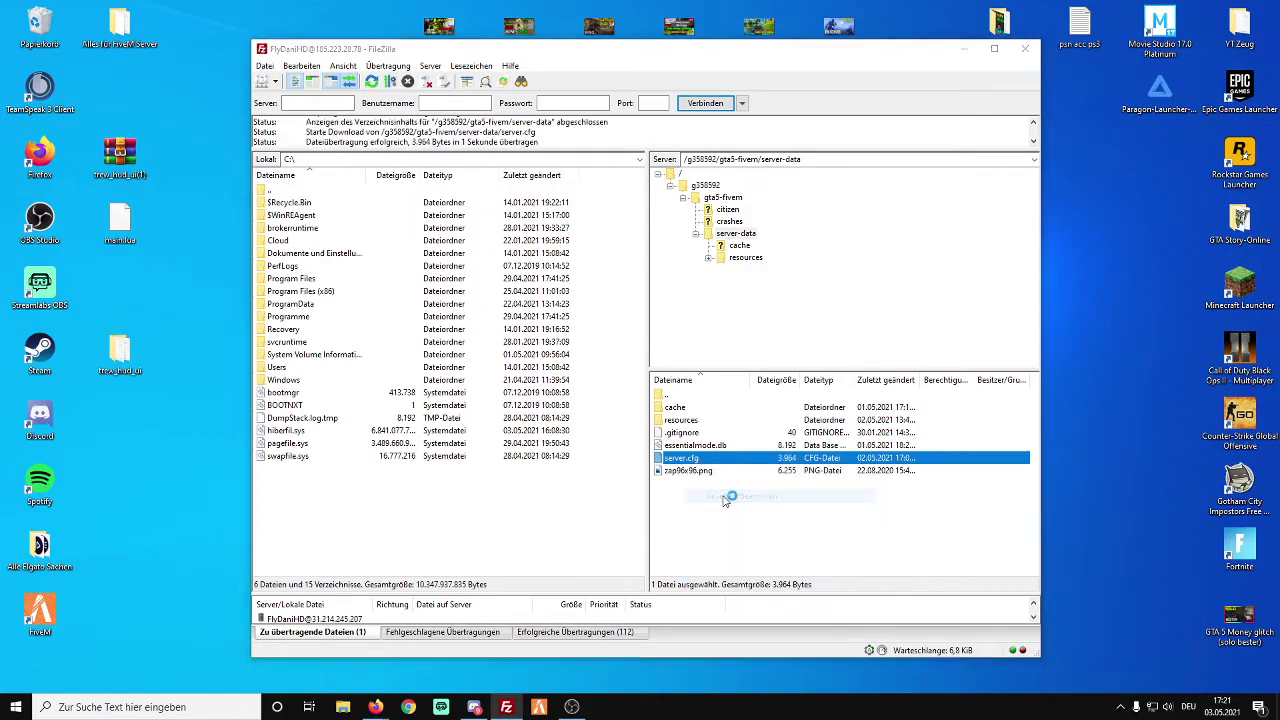
- Add the line "start trew_hud_ui" directly below "start scoreboard" in server.cfg
scroll(96, 207, "down", 13)
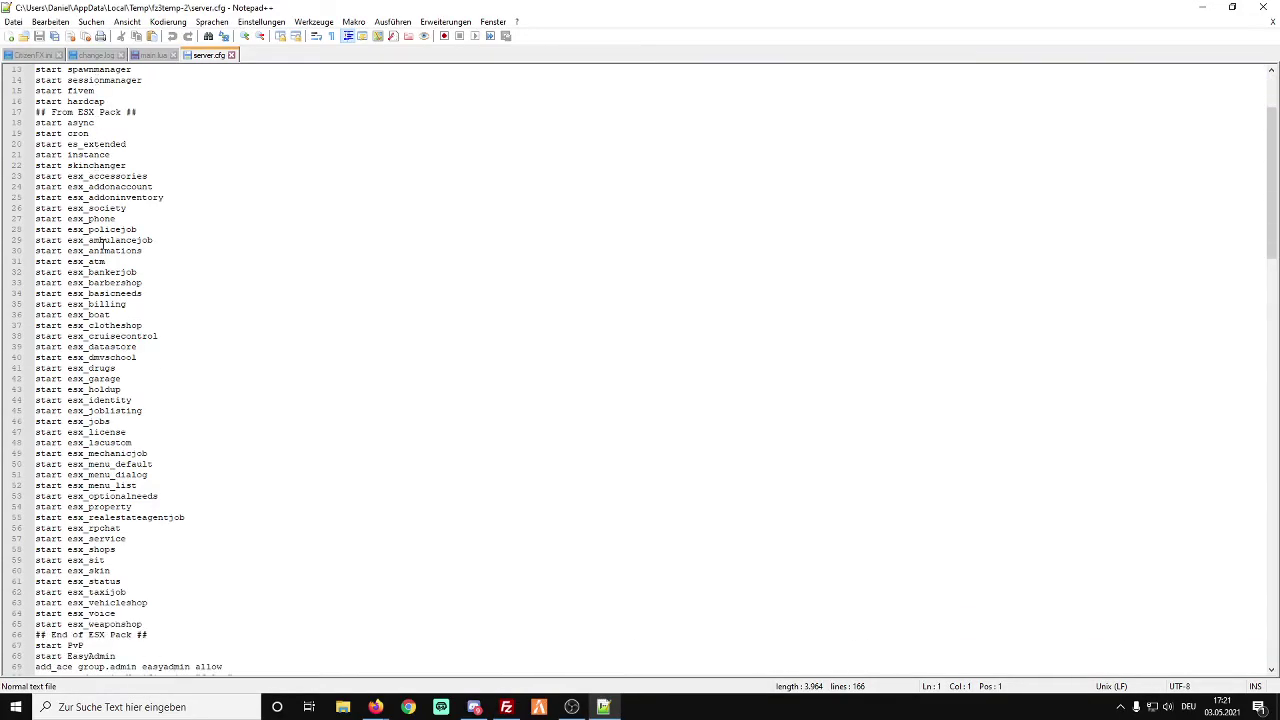
scroll(104, 368, "down", 2)
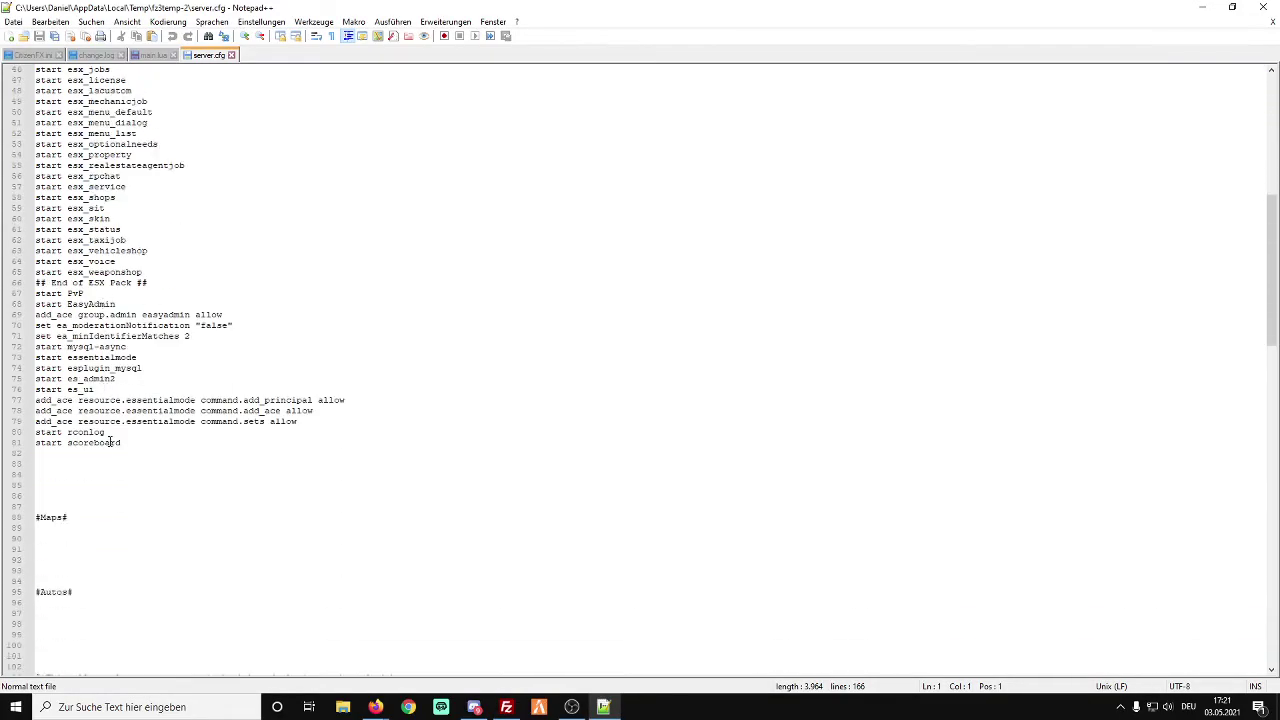
left_click(34, 454)
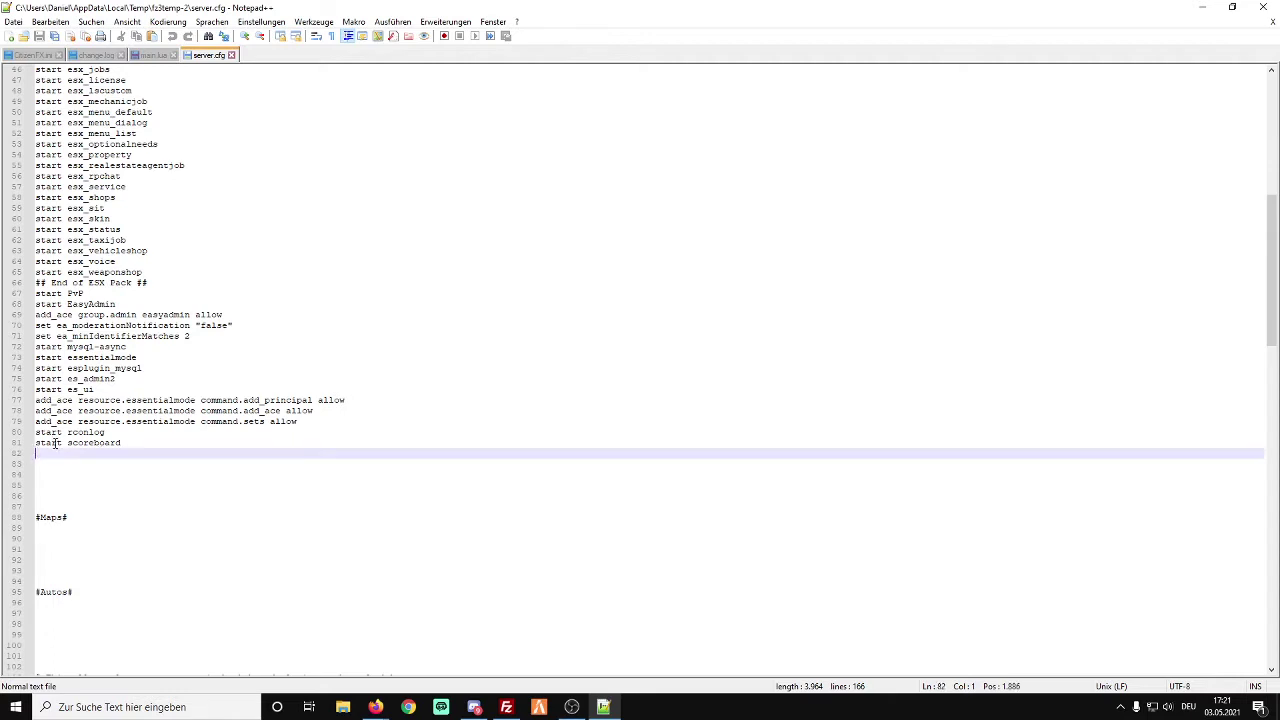
type("start ")
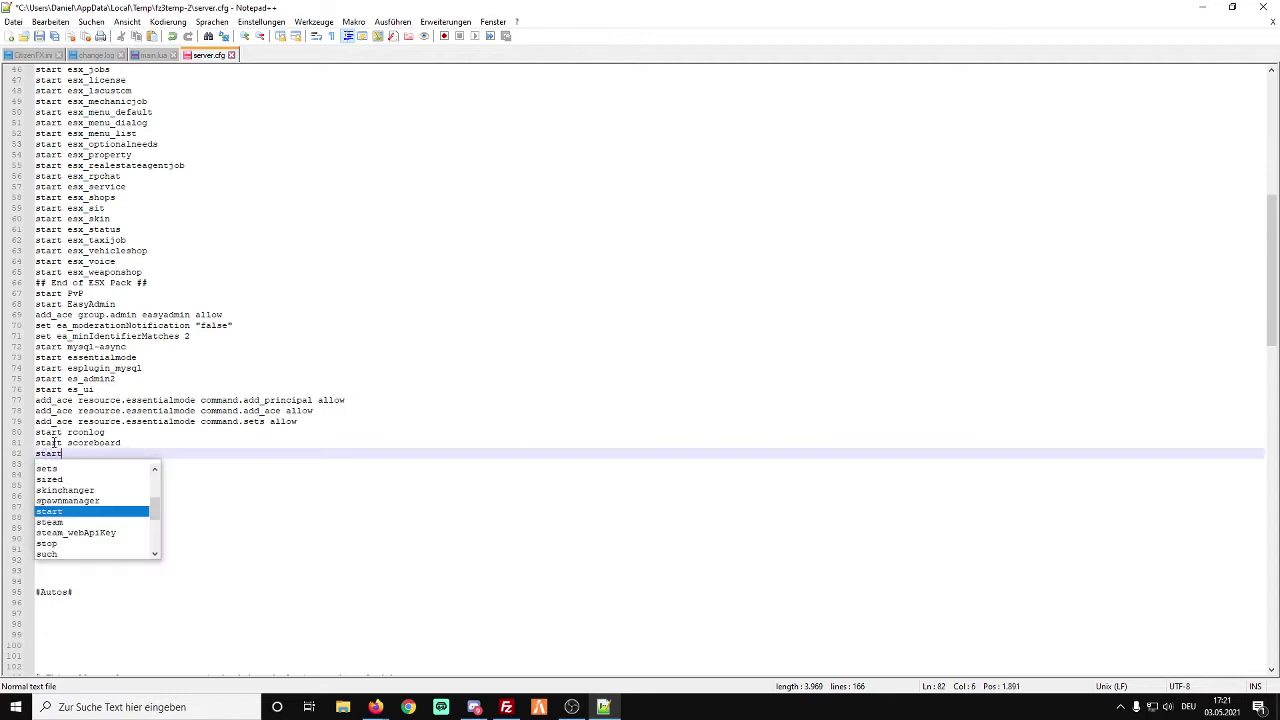
type("trew_hud_ui")
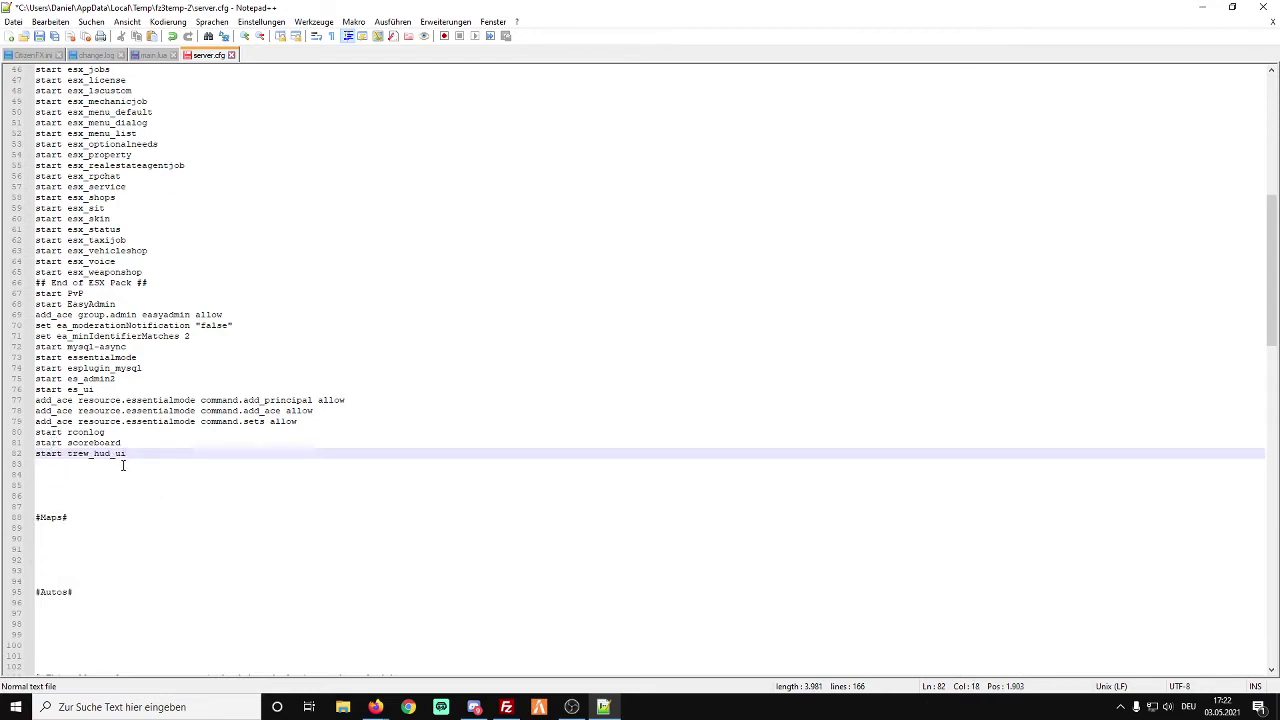
- Save server.cfg, close the editor and upload the changed file back to the server
scroll(129, 267, "up", 2)
left_click(40, 36)
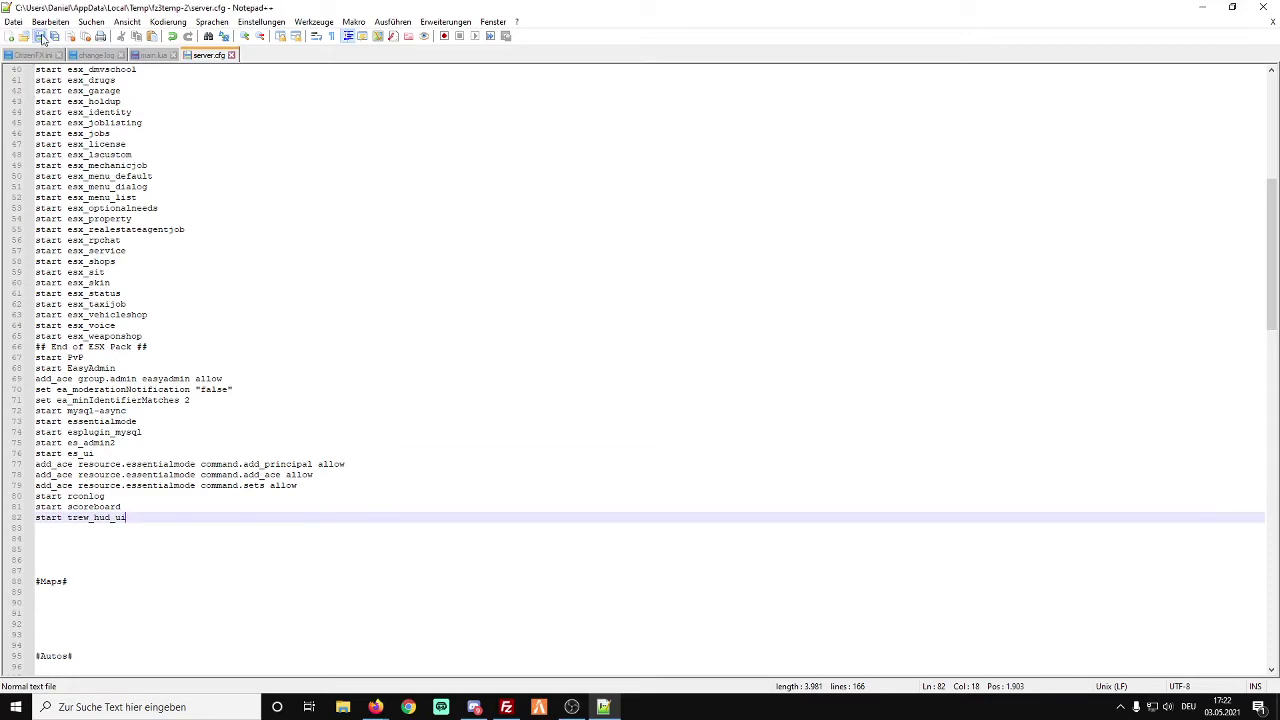
left_click(1263, 7)
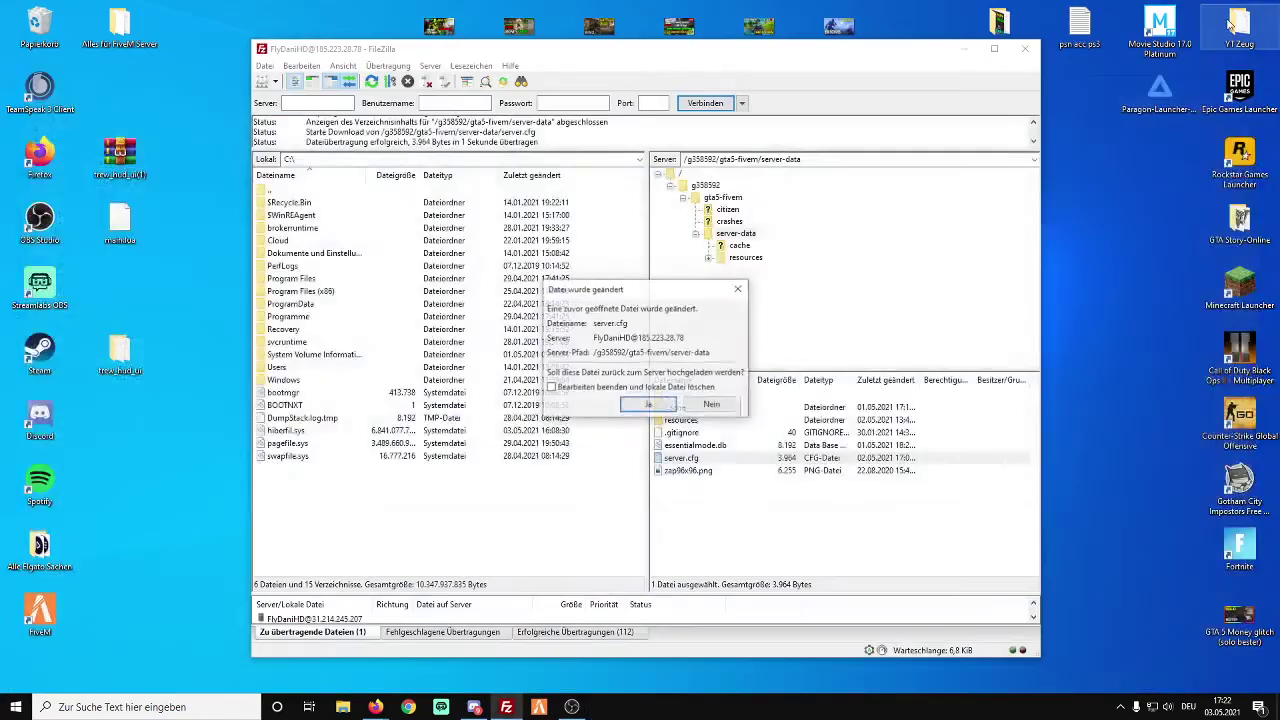
left_click(660, 405)
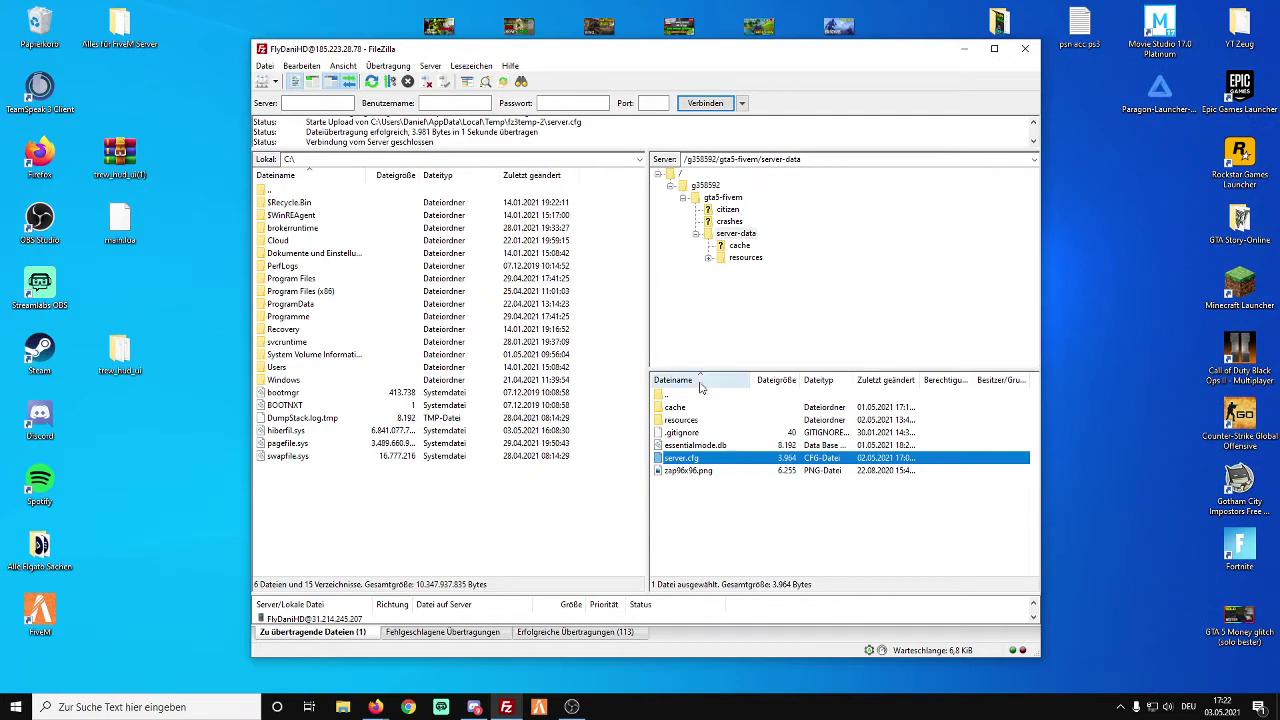
- Open the desktop's trew_hud_ui folder and look through its client, server and html subfolders
left_click(129, 364)
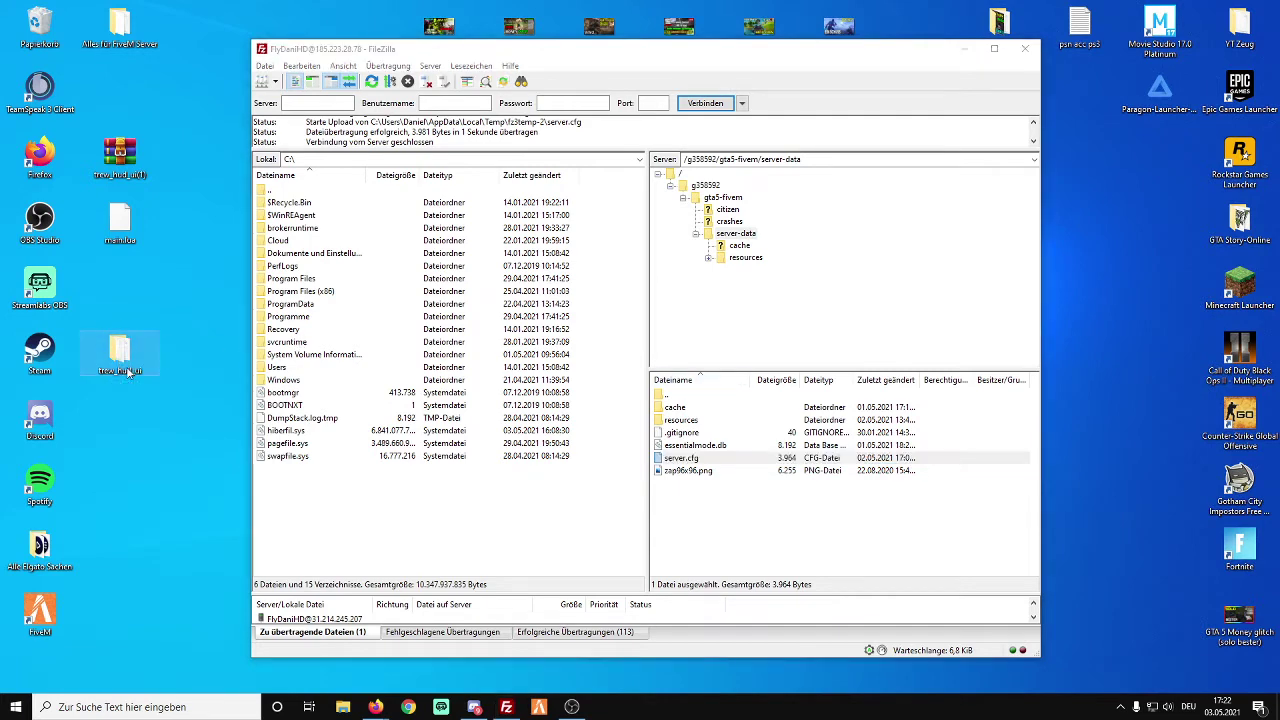
double_click(129, 364)
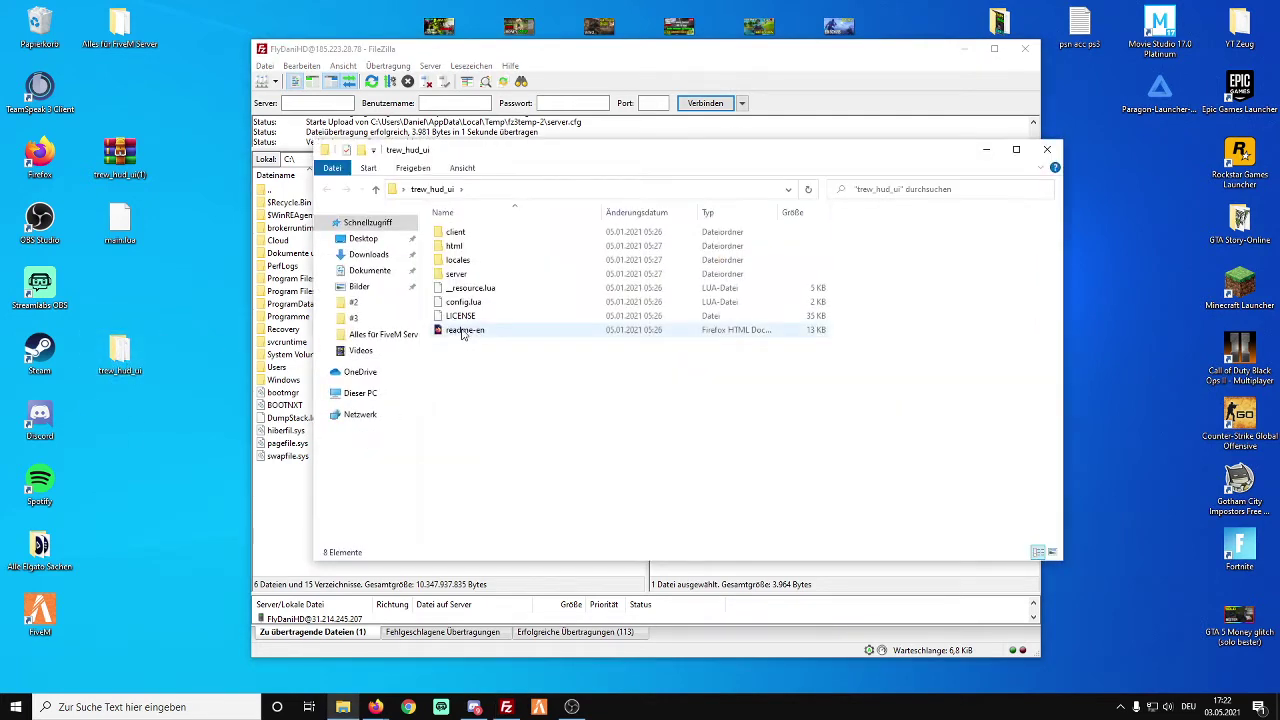
double_click(460, 233)
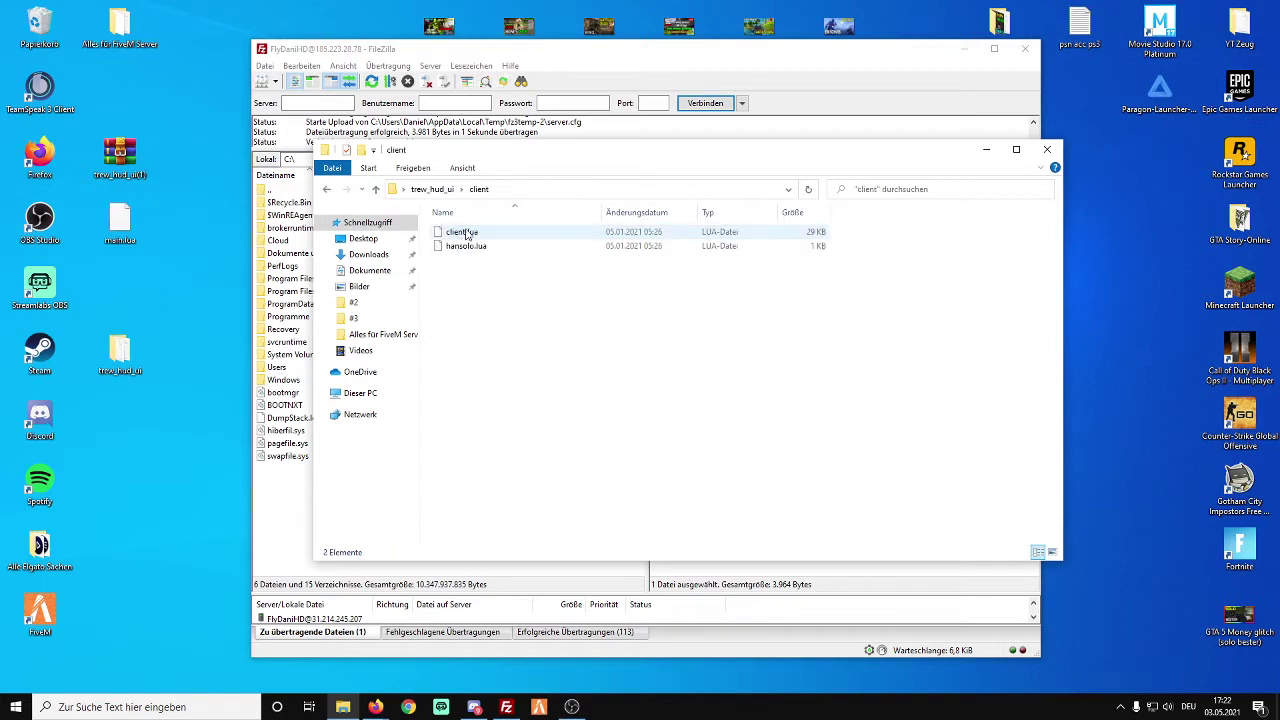
double_click(473, 261)
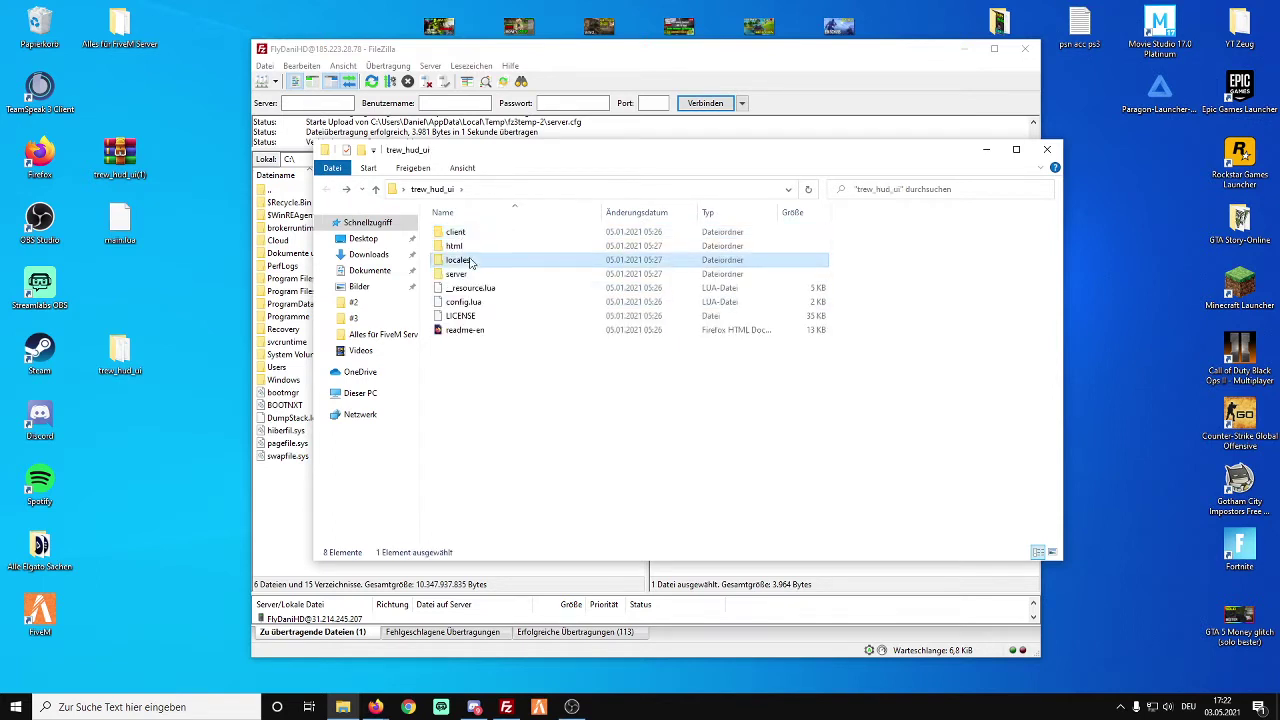
key("alt+Left")
left_click(465, 276)
double_click(458, 275)
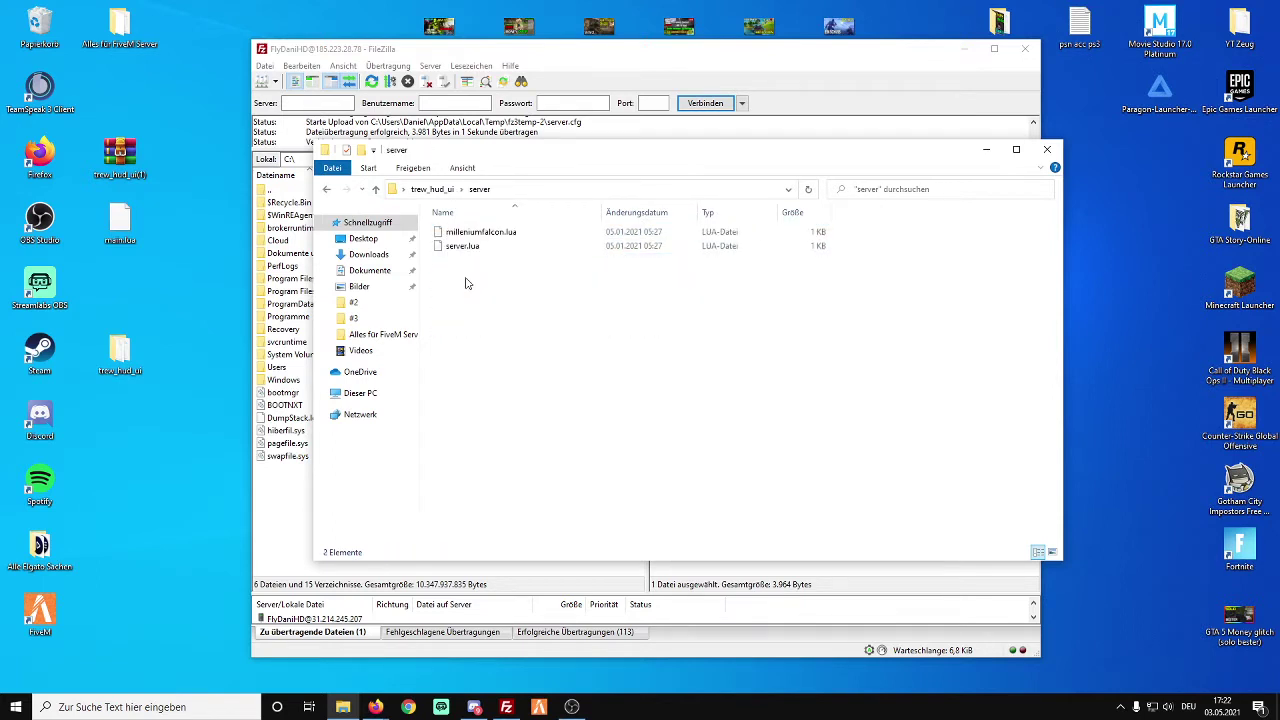
key("alt+Left")
double_click(468, 247)
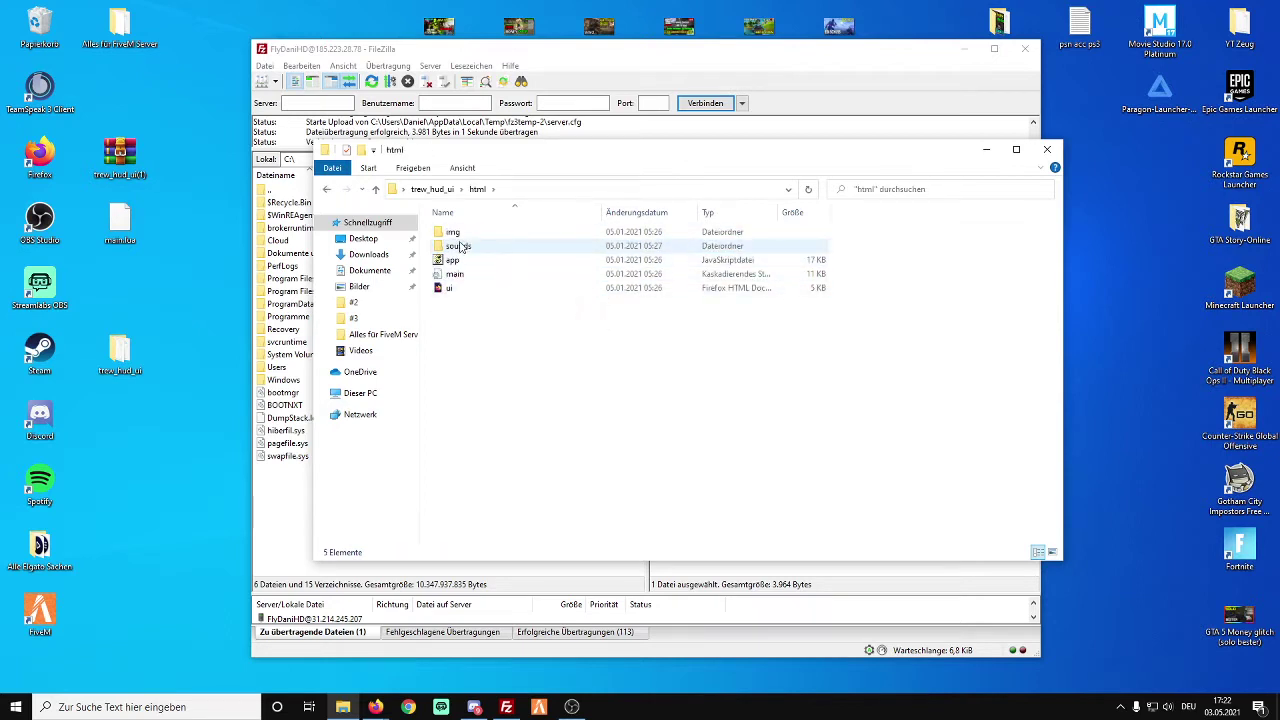
- Look through the weapon images in the img/weapons folder of the html directory and close the folder window
double_click(468, 237)
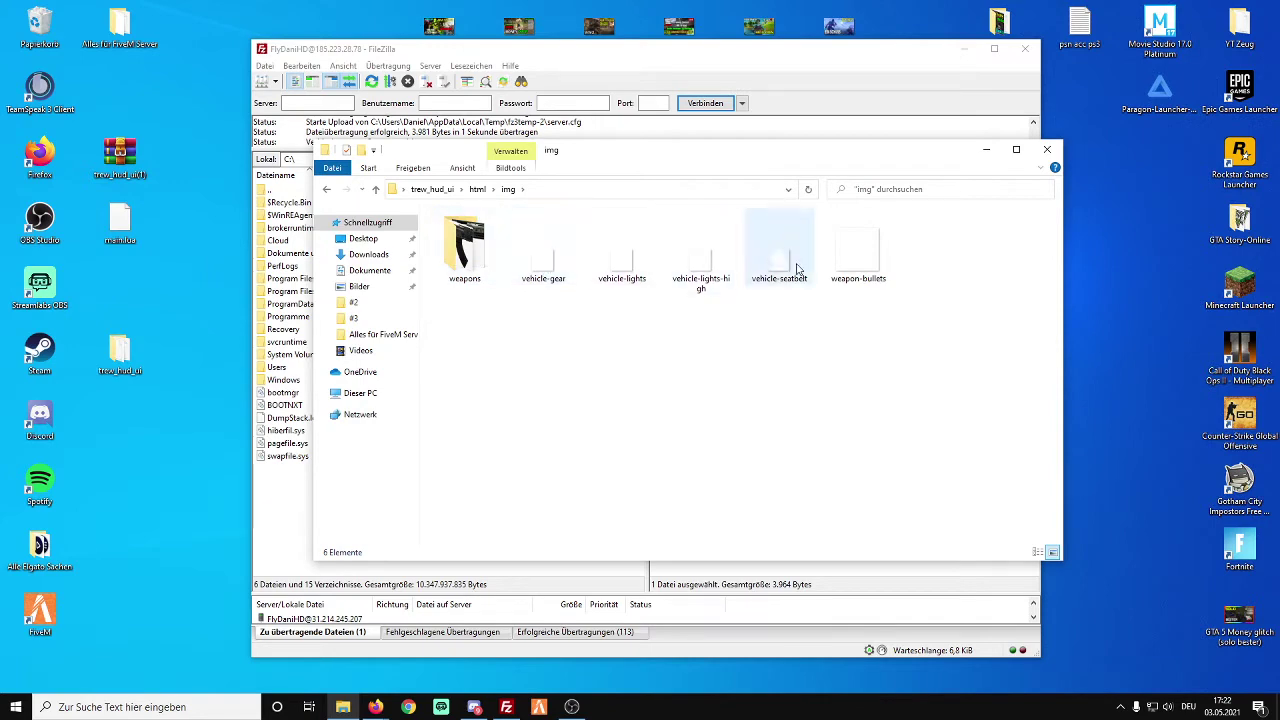
double_click(465, 250)
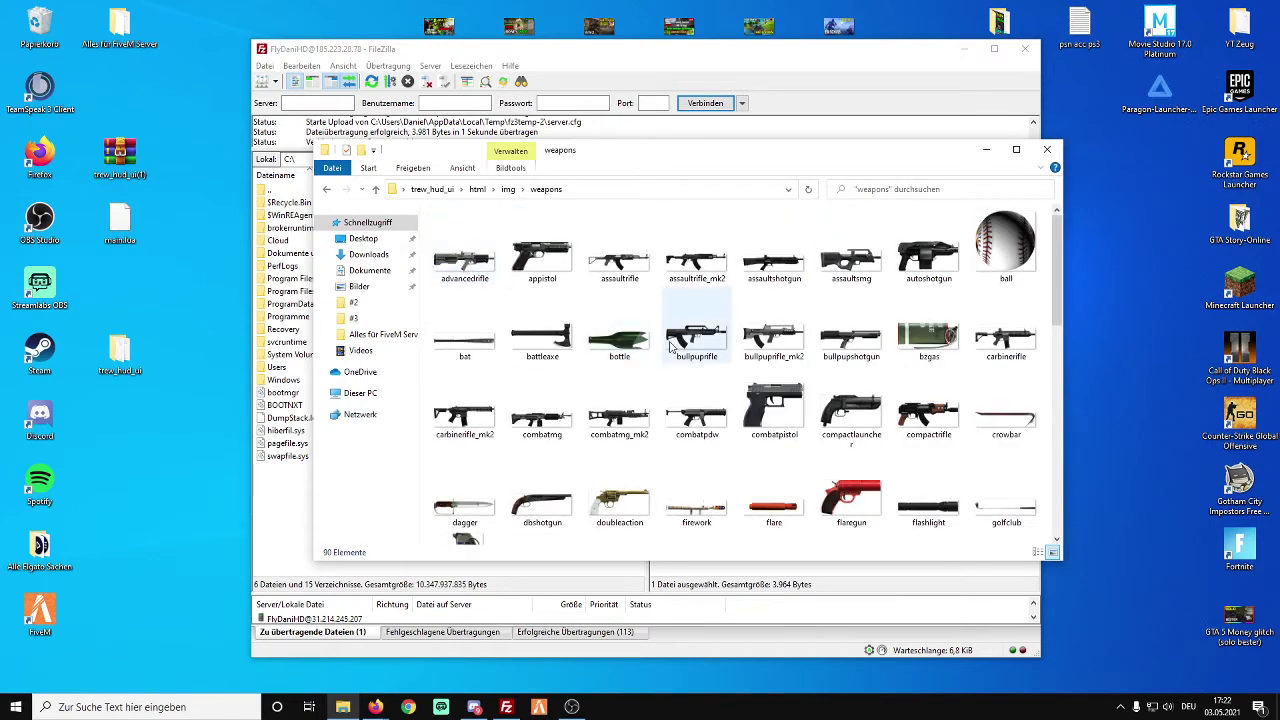
scroll(814, 335, "down", 5)
scroll(775, 360, "down", 5)
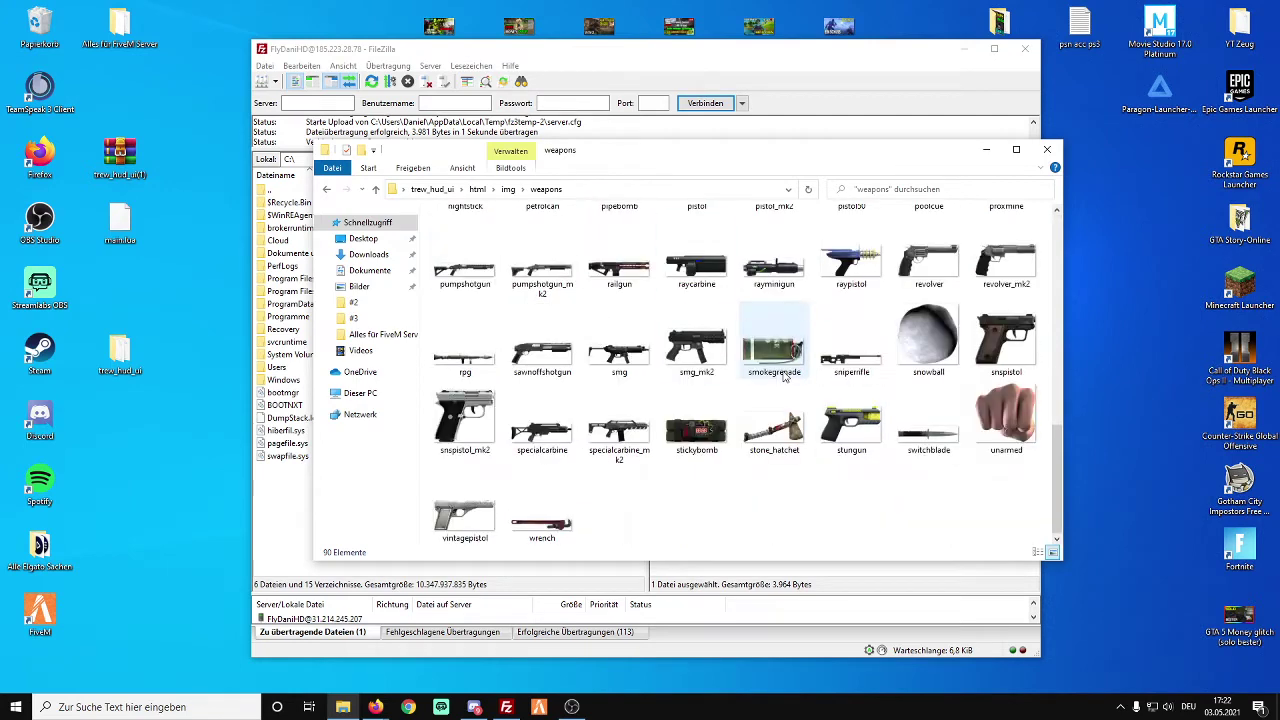
scroll(740, 412, "up", 3)
scroll(780, 410, "down", 2)
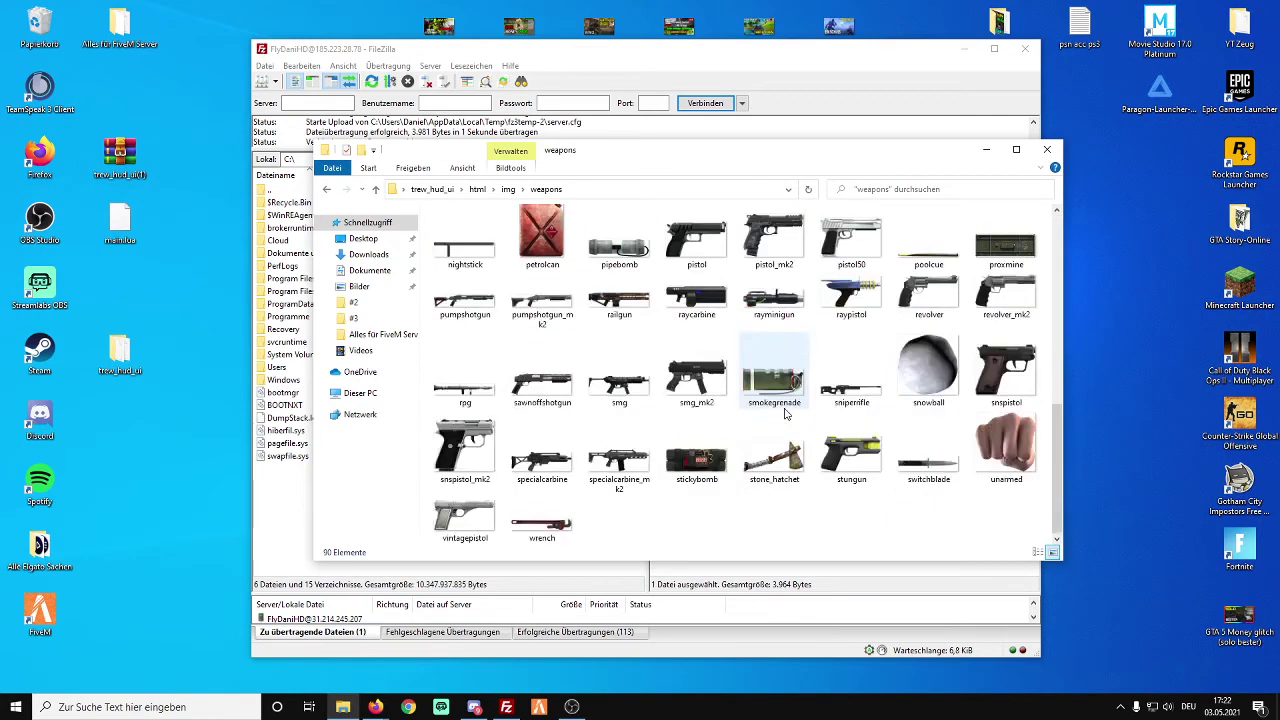
scroll(742, 383, "up", 8)
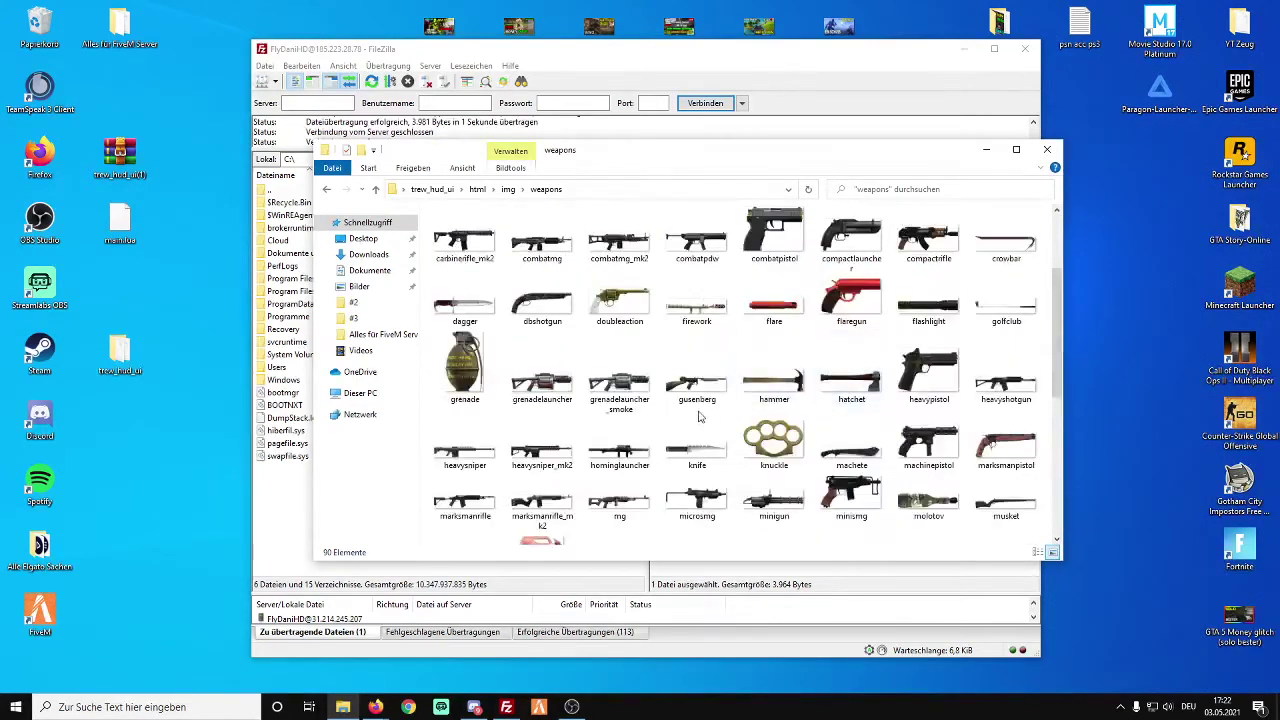
scroll(699, 416, "up", 2)
scroll(705, 422, "down", 10)
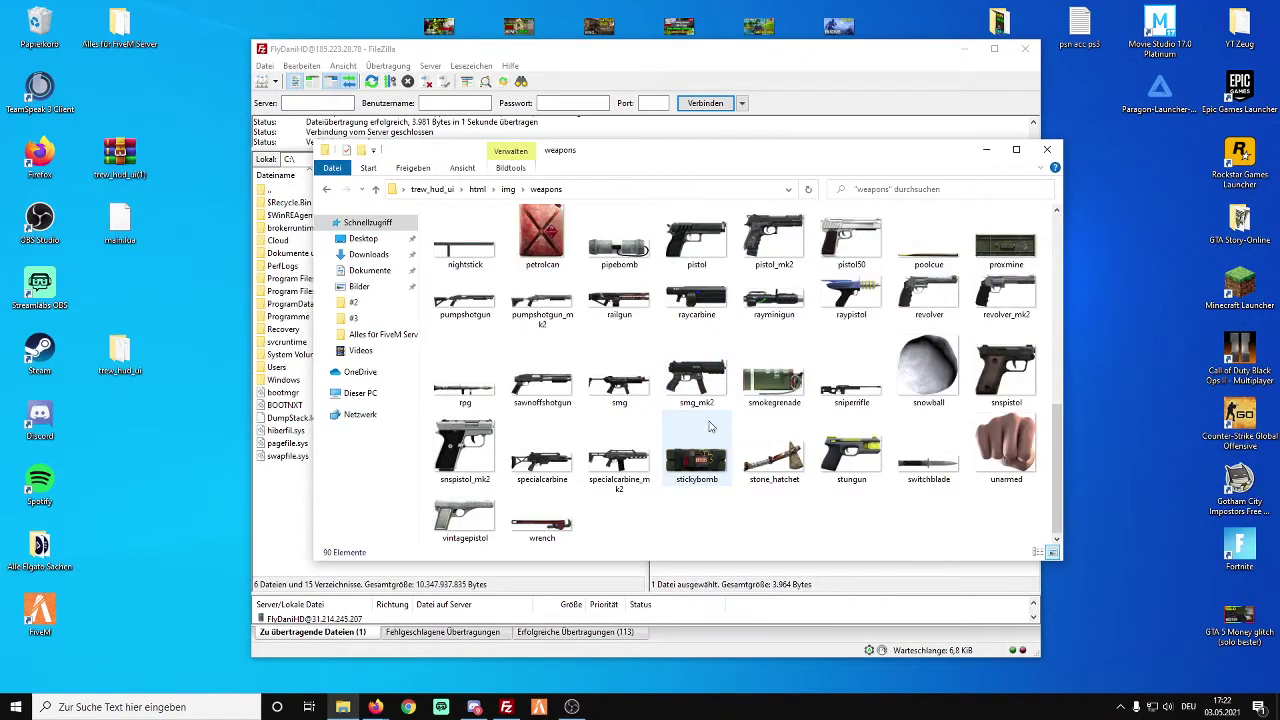
scroll(710, 427, "up", 8)
scroll(680, 440, "down", 10)
scroll(633, 460, "up", 10)
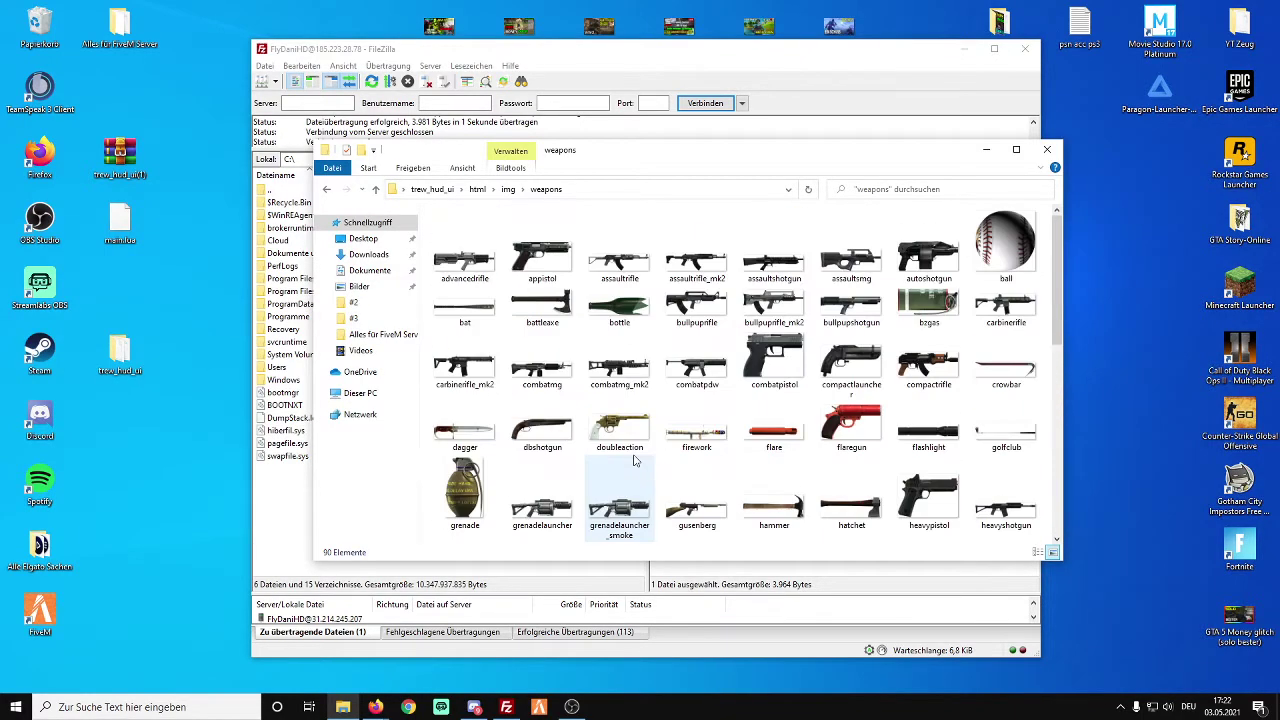
left_click(1047, 149)
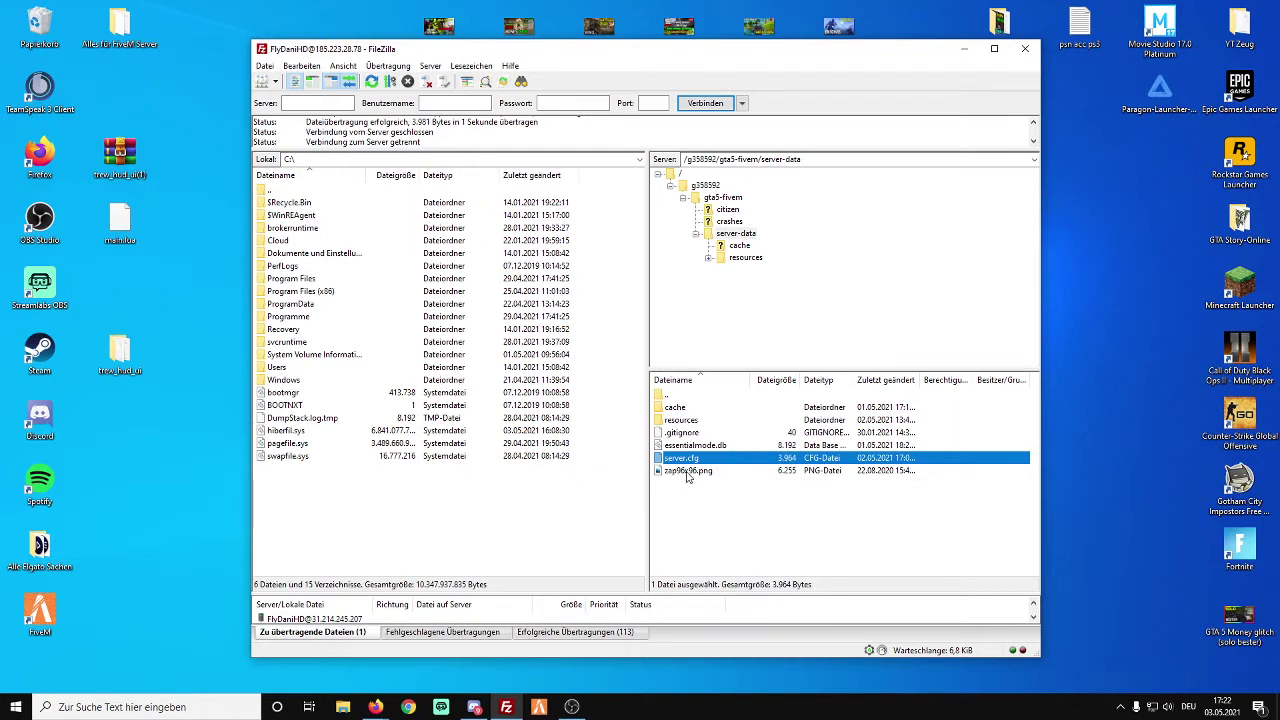
- Open the es_extended folder inside the remote resources folder and find its configuration files
left_click(745, 258)
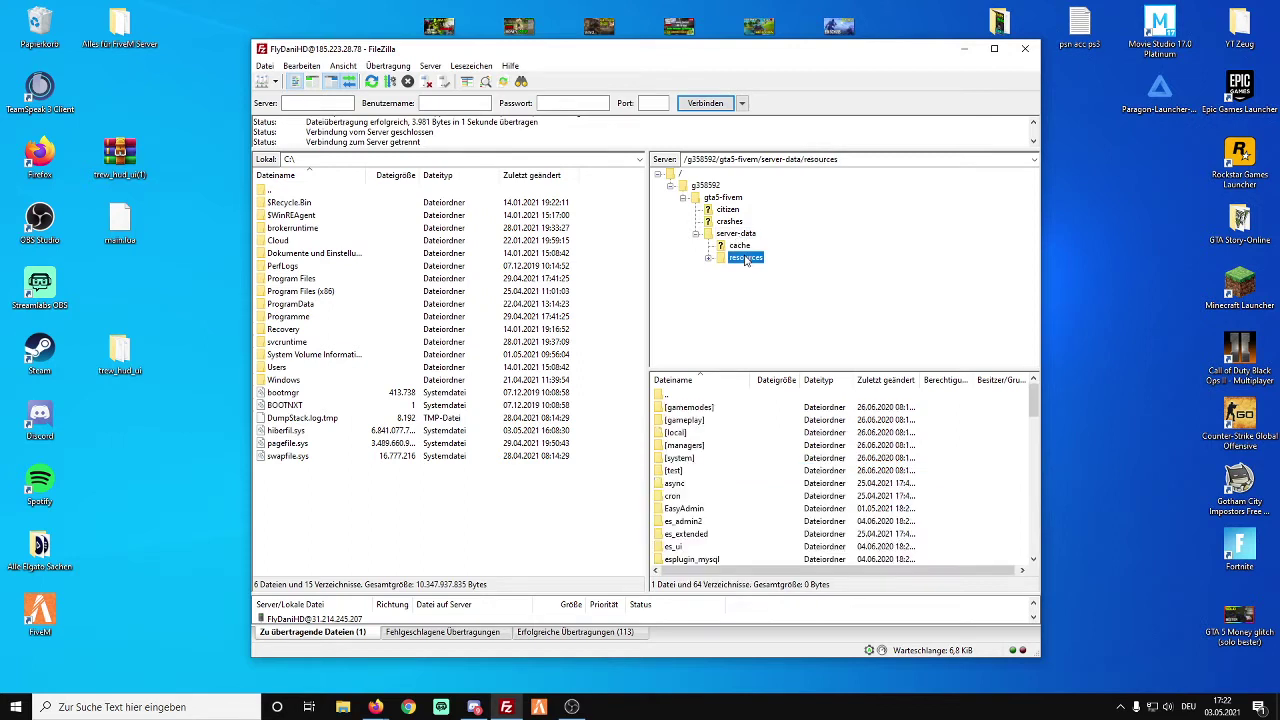
scroll(680, 445, "down", 2)
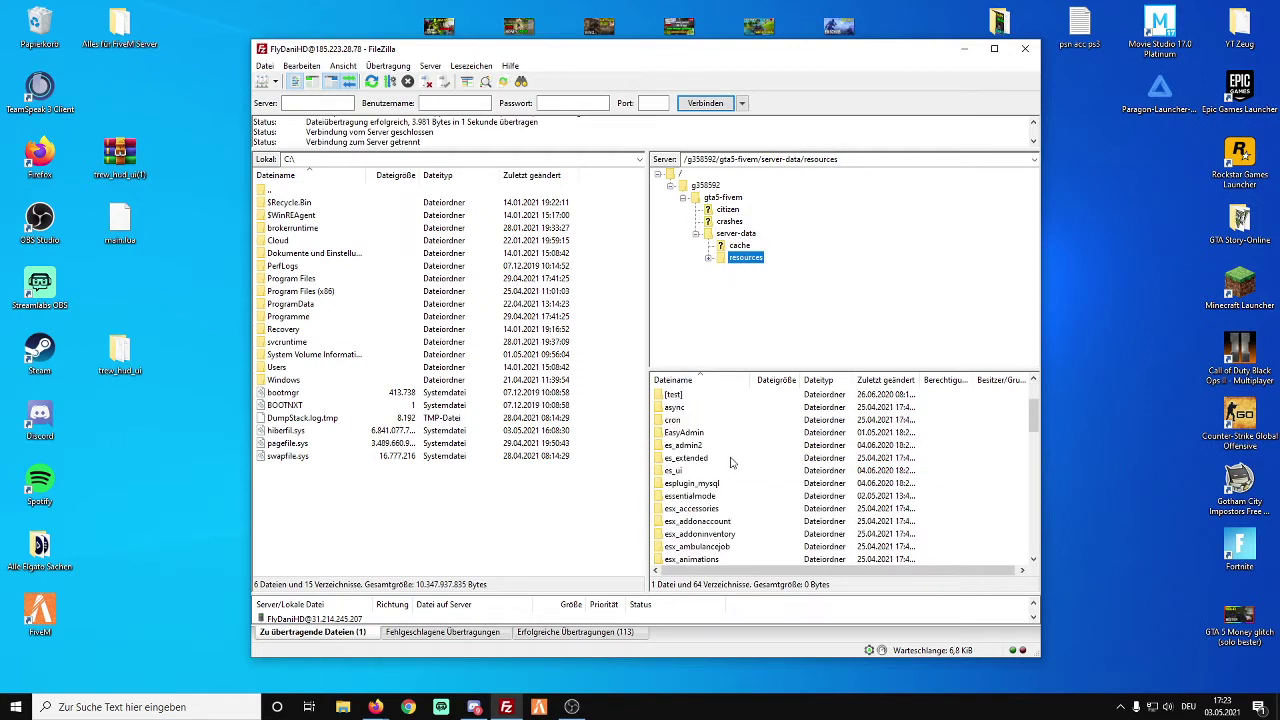
scroll(731, 462, "down", 1)
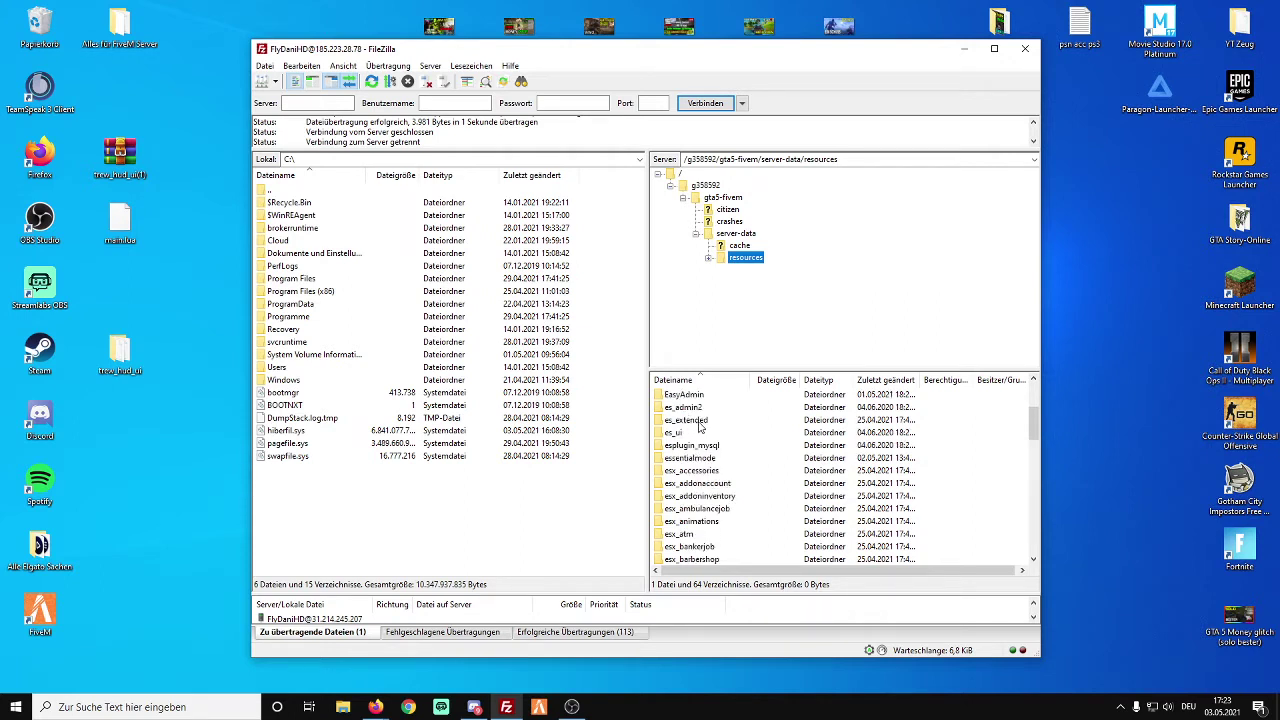
double_click(699, 422)
scroll(686, 521, "down", 1)
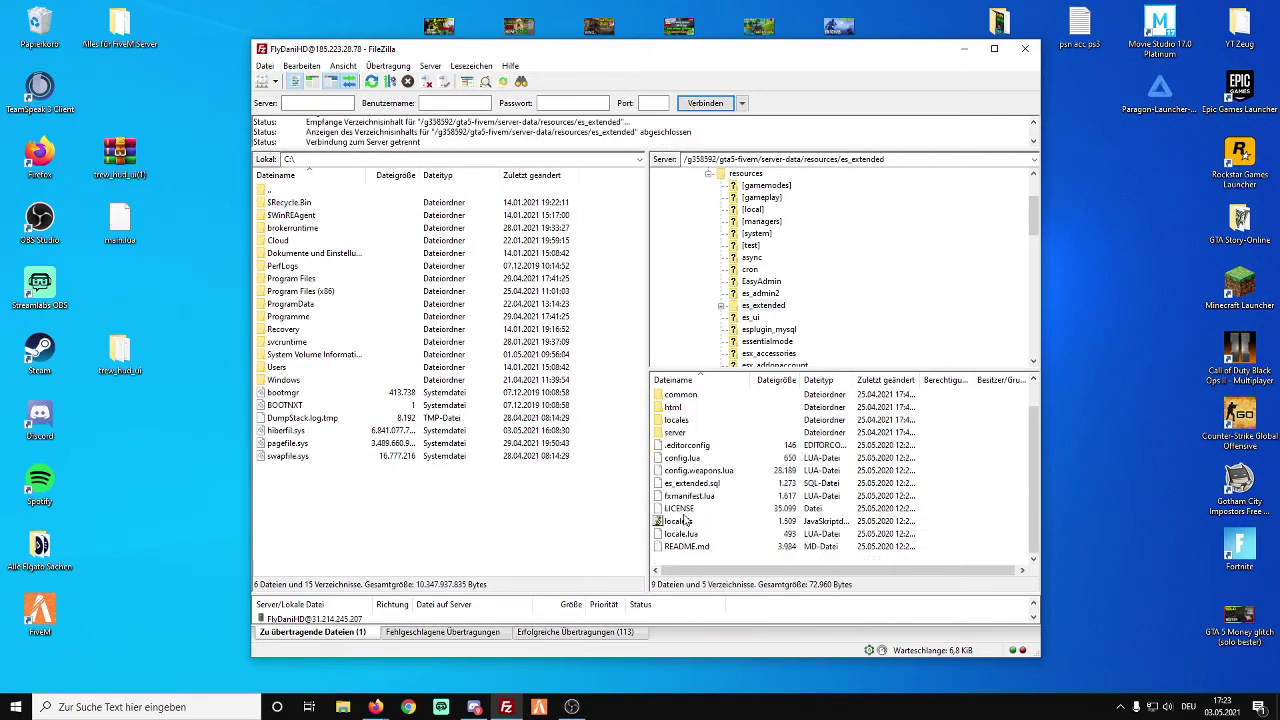
- Open es_extended's config.lua for editing and set Config.EnableHud to false
right_click(682, 459)
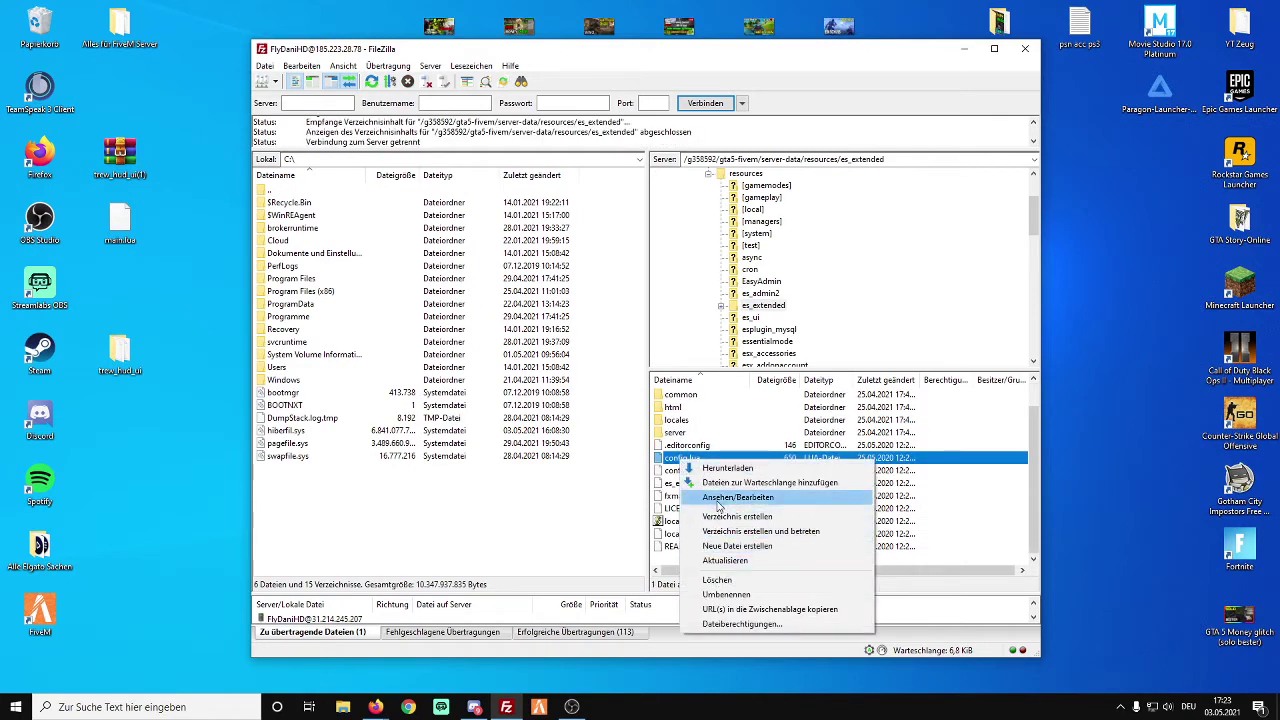
left_click(737, 497)
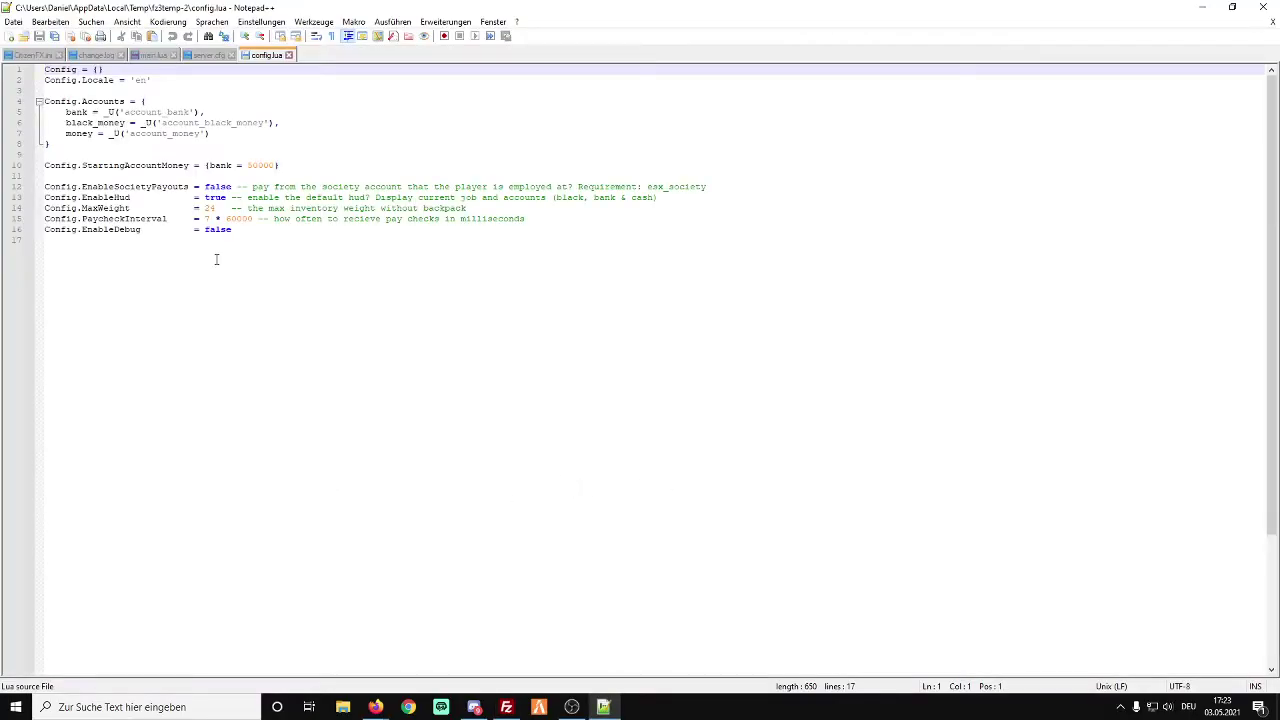
left_click_drag(205, 197, 213, 198)
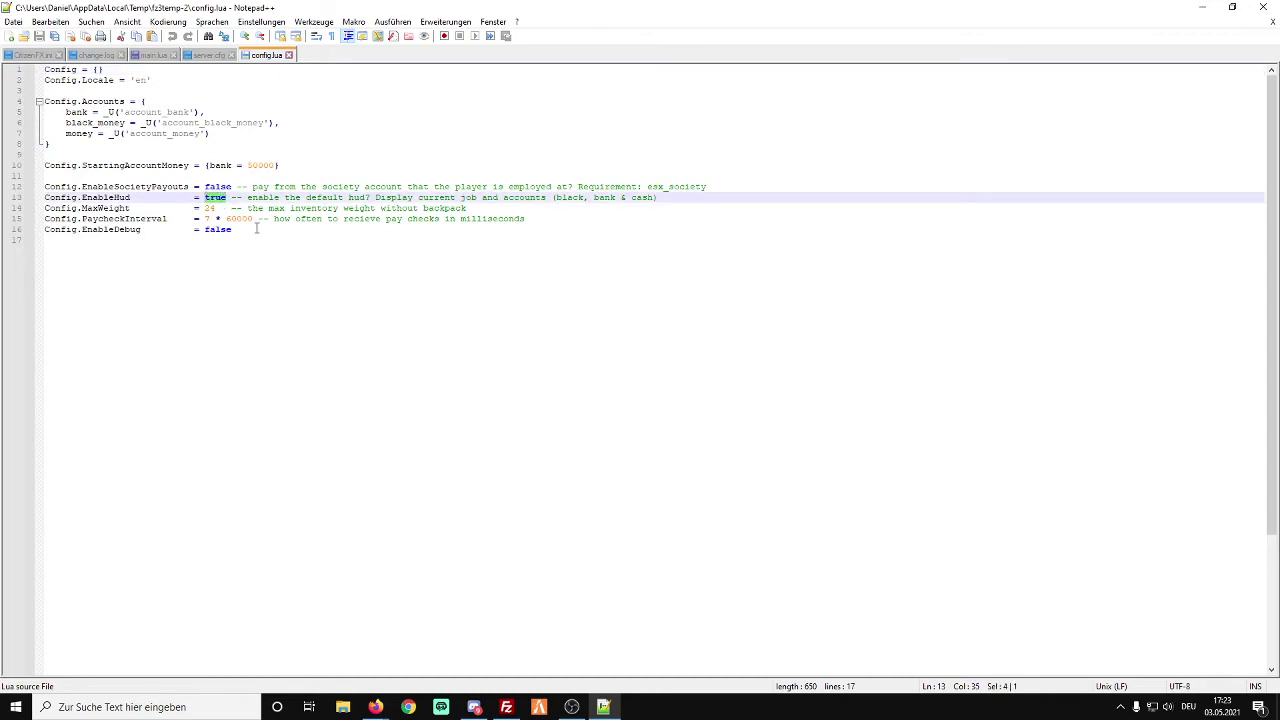
type("false")
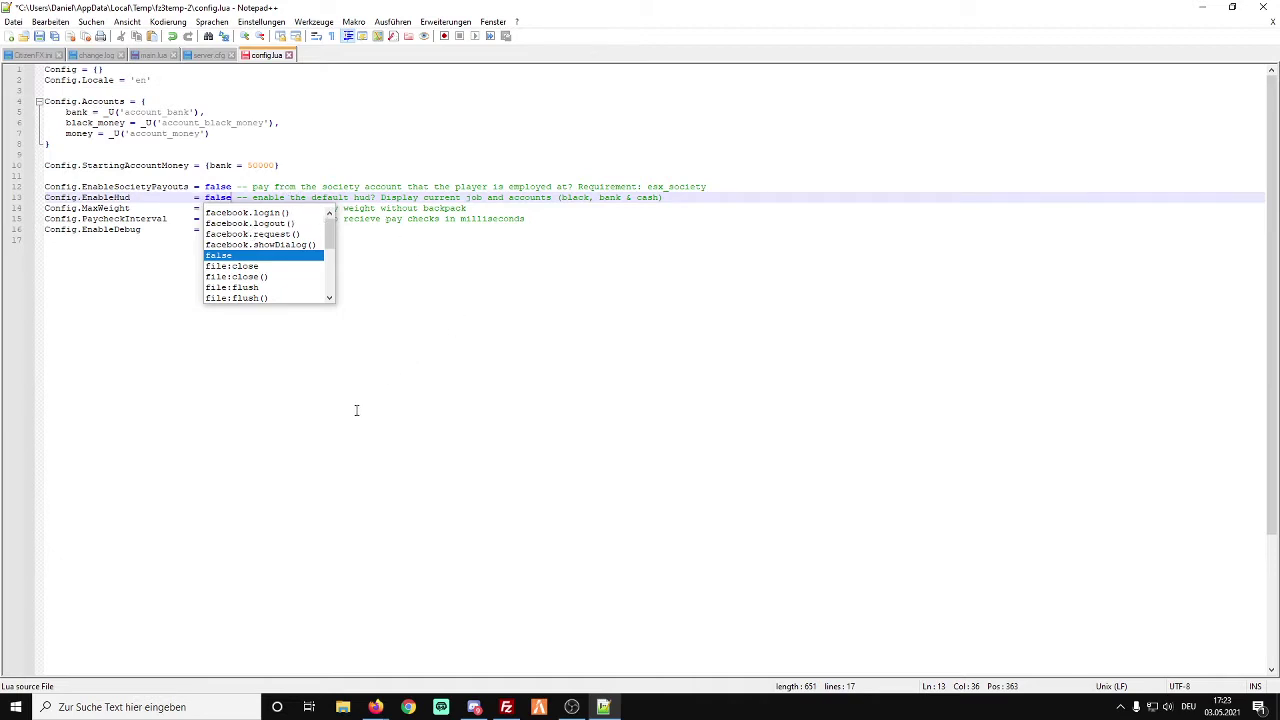
- Save es_extended's config.lua, close the editor and upload the changed file back to the server in FileZilla
left_click(461, 369)
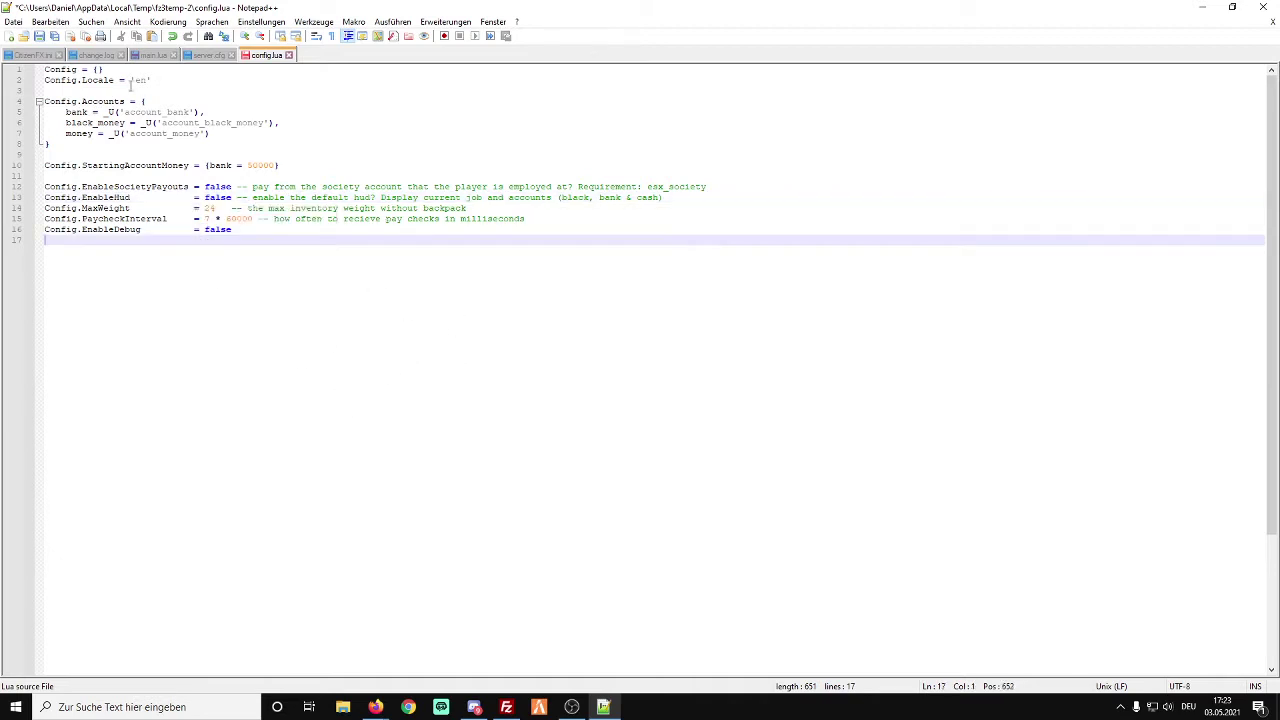
left_click(39, 36)
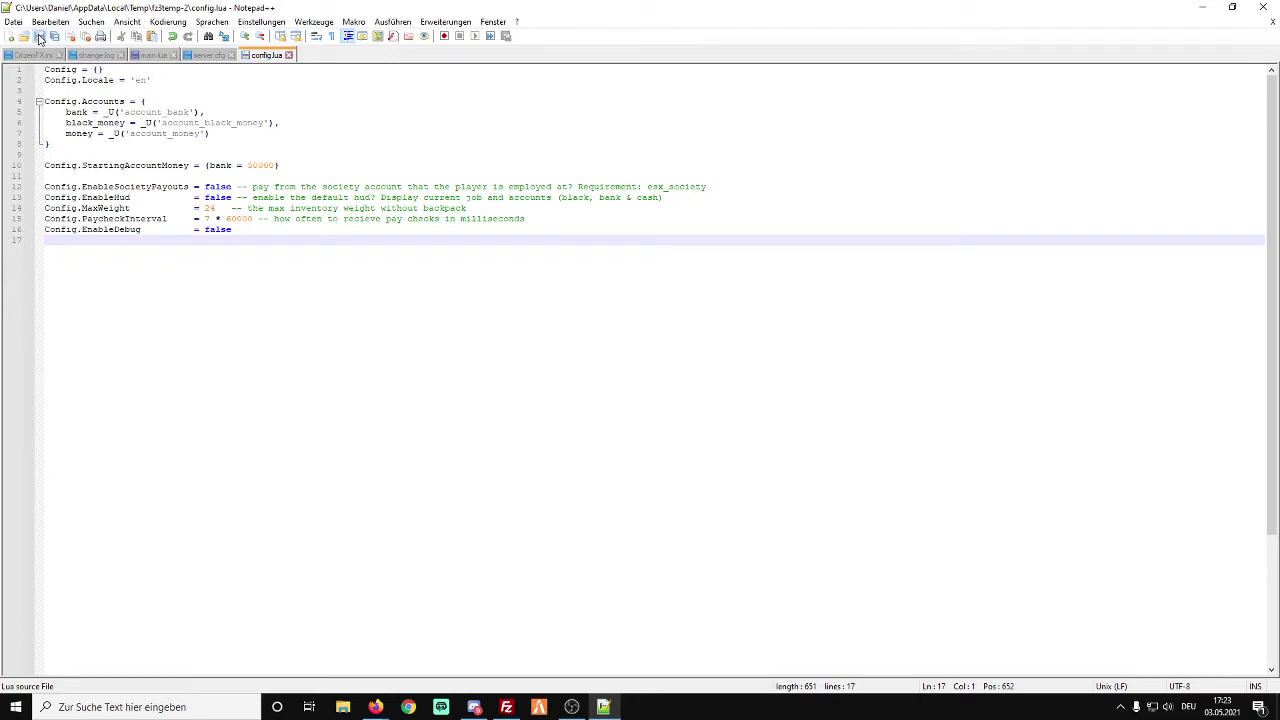
left_click(1272, 7)
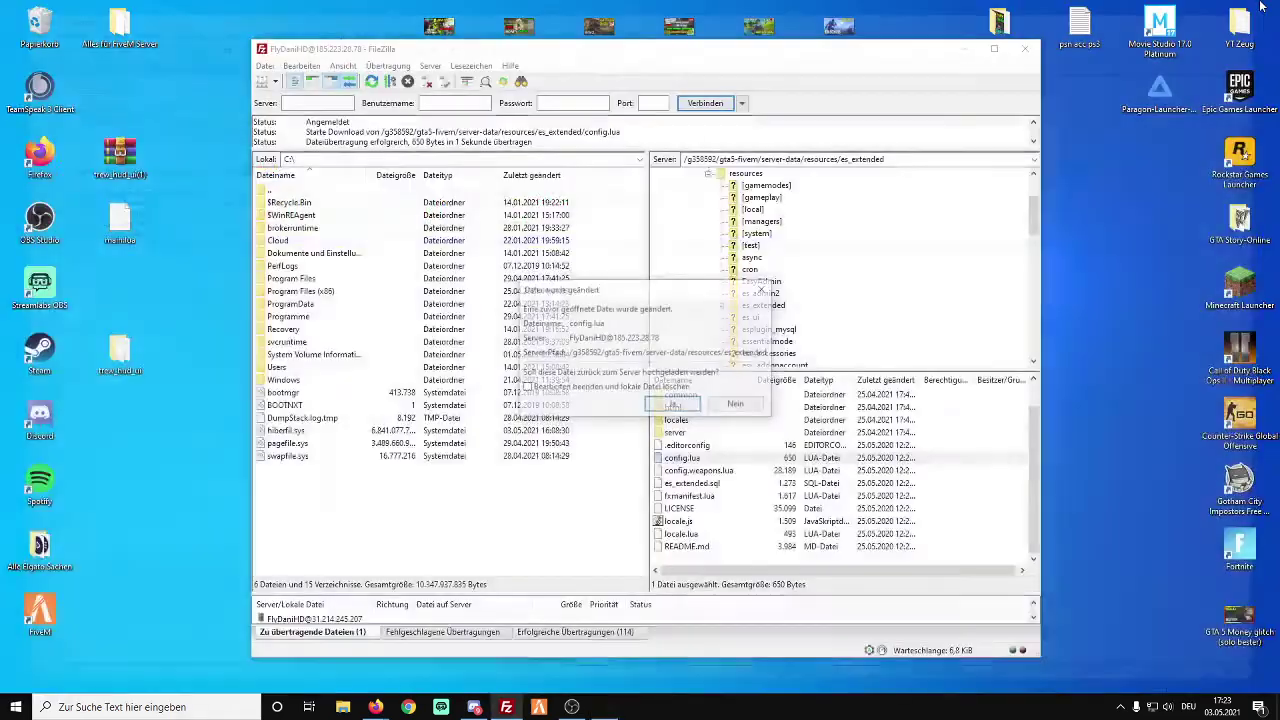
left_click(668, 406)
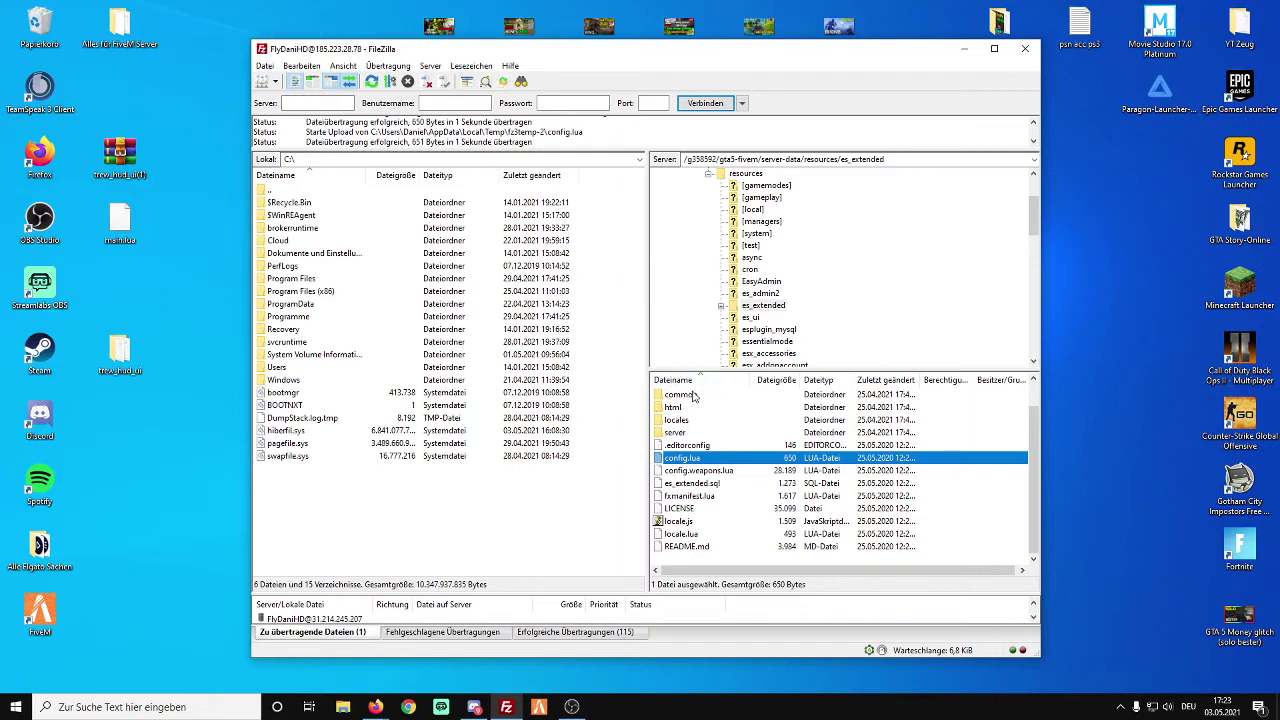
- Open config.lua from the remote esx_basicneeds folder for editing and set Config.Visible to false
scroll(765, 317, "down", 4)
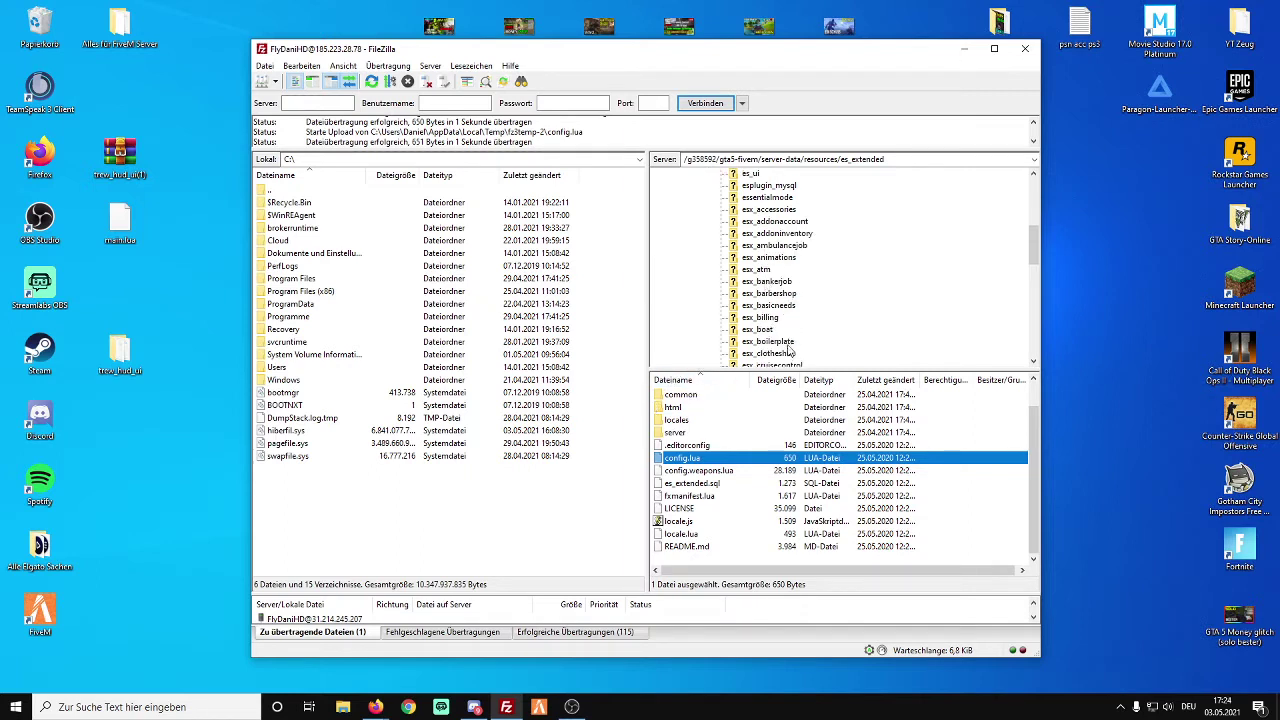
left_click(773, 306)
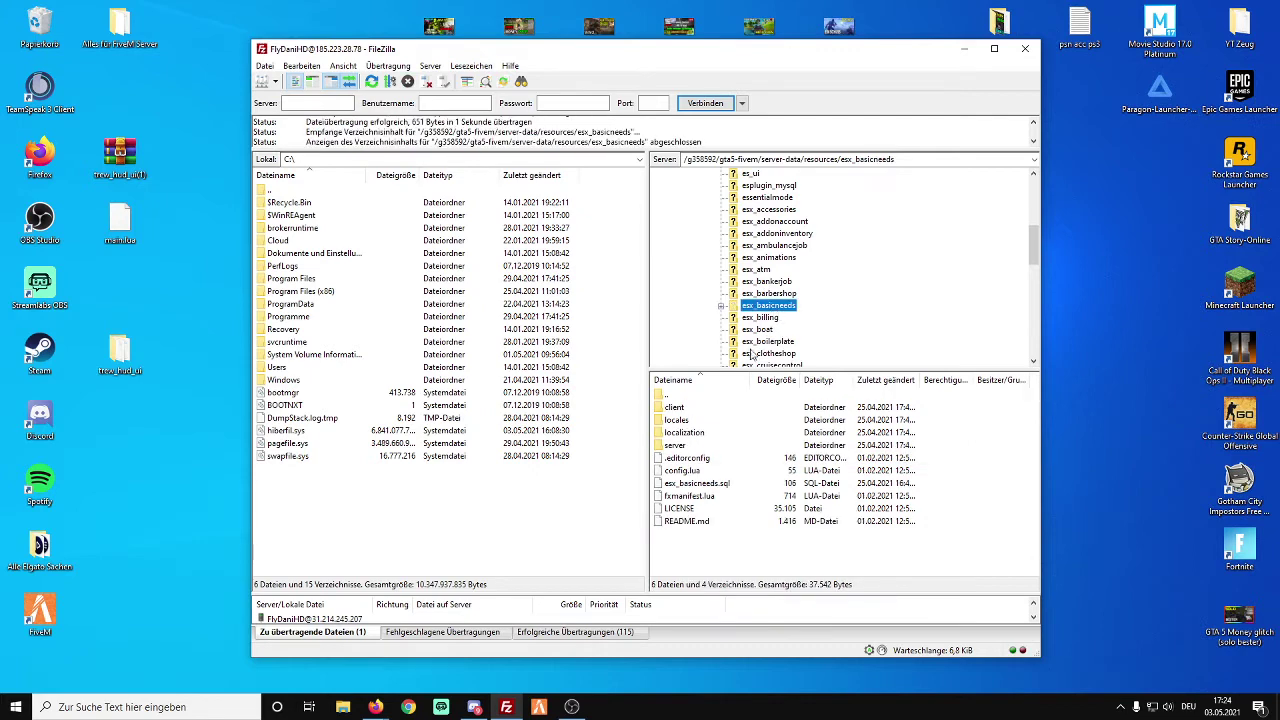
right_click(677, 473)
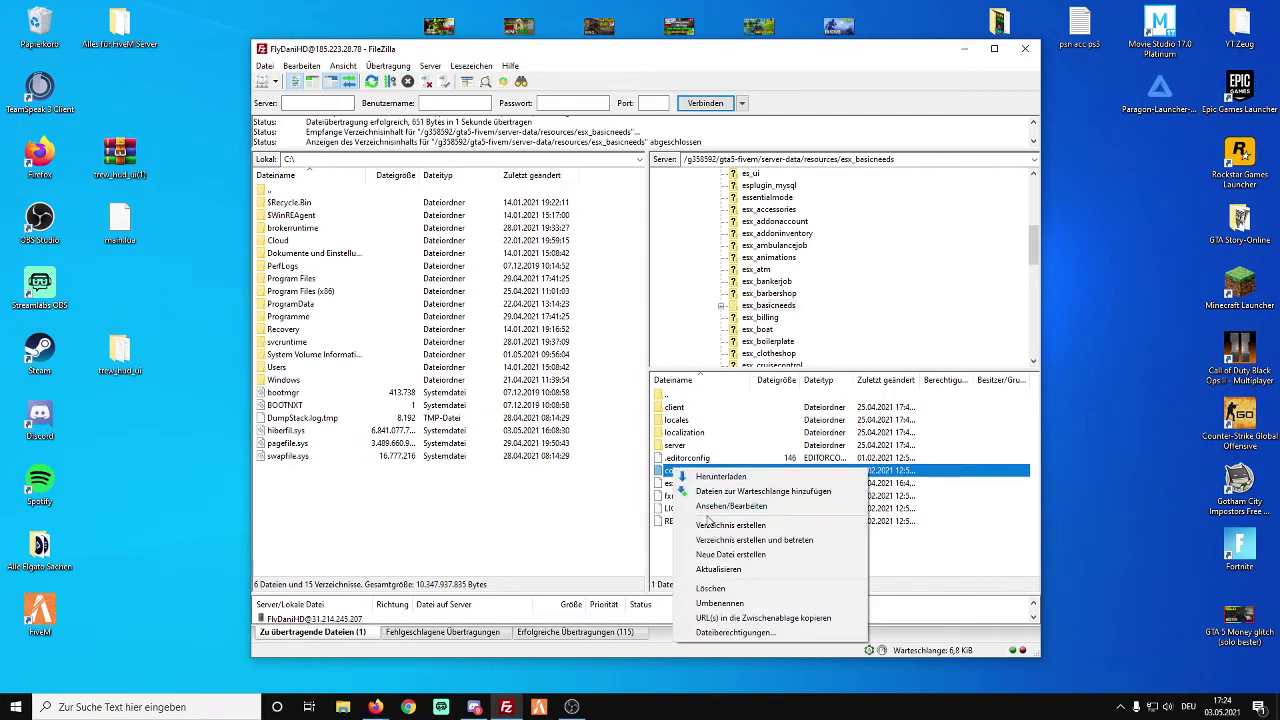
left_click(707, 509)
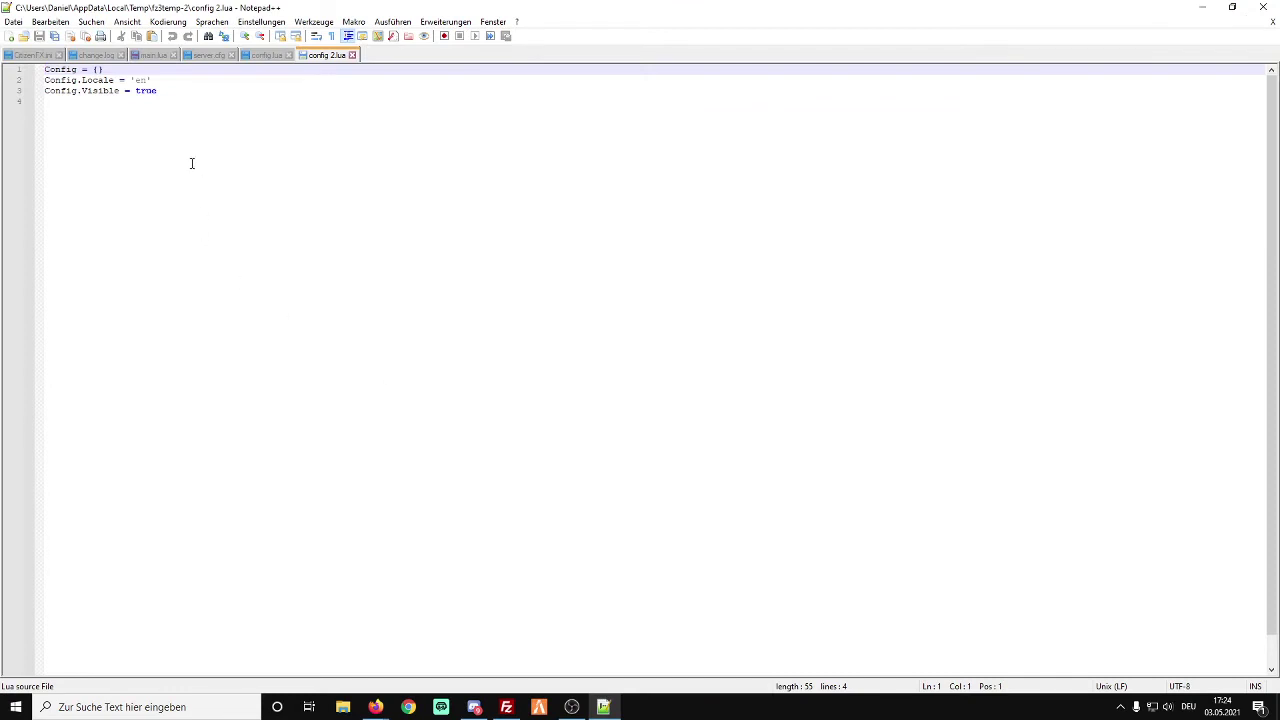
left_click_drag(136, 92, 157, 93)
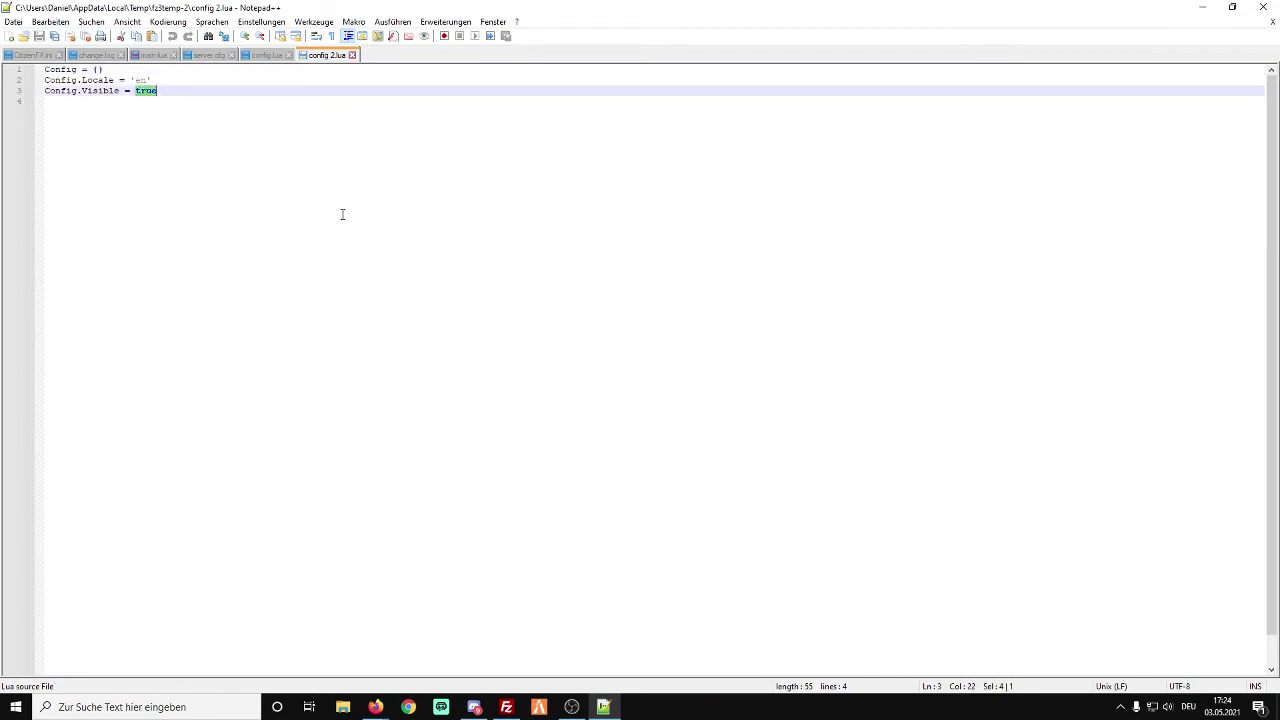
type("false")
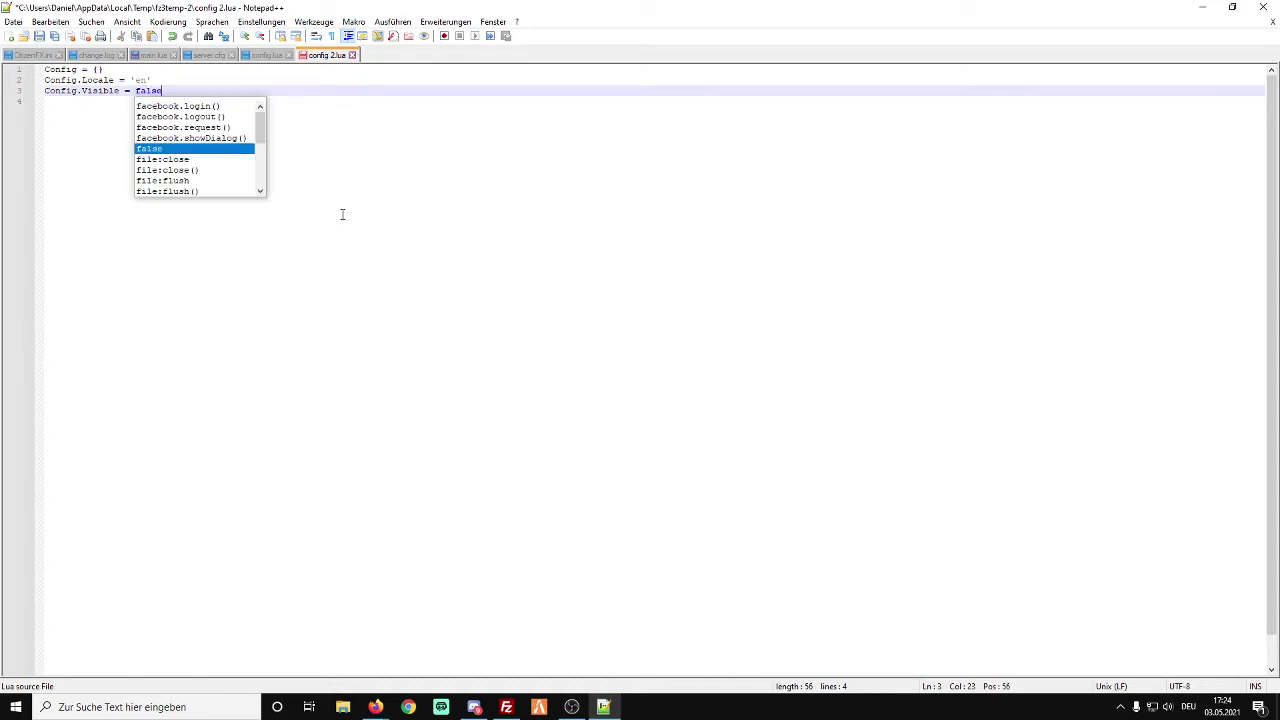
- Save esx_basicneeds' config.lua, upload the changed file back to the server and minimize FileZilla
left_click(39, 36)
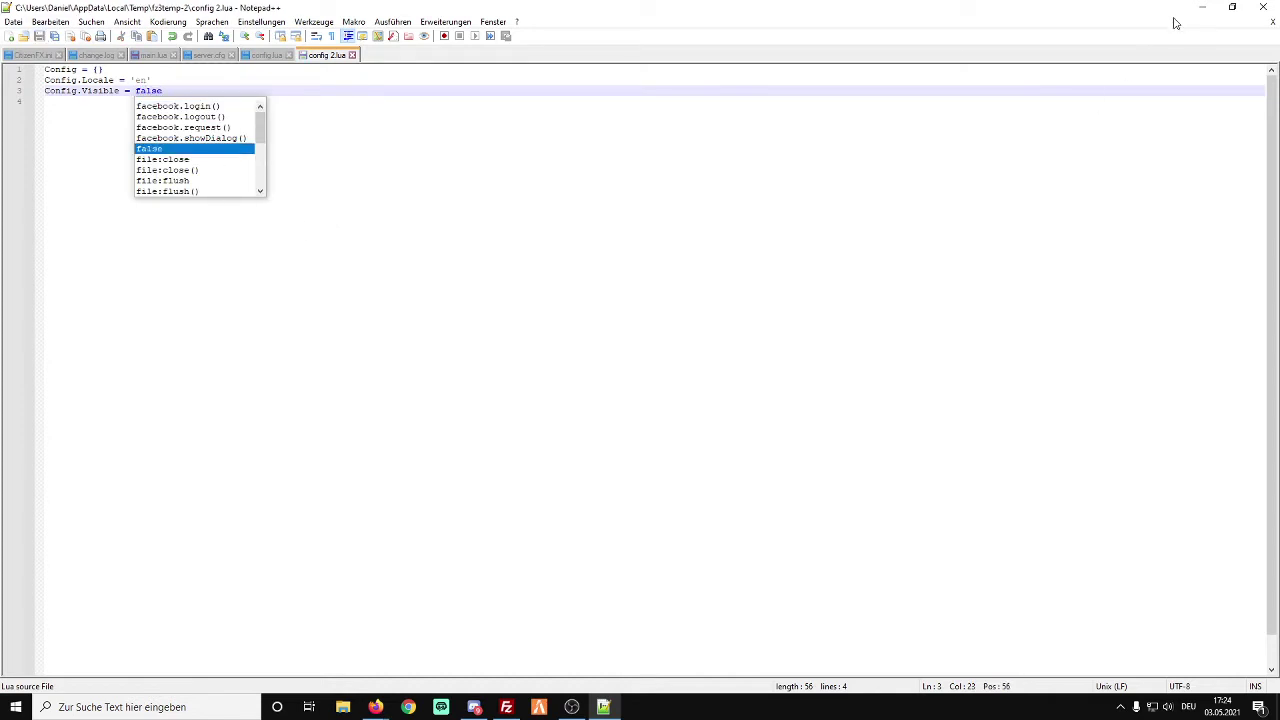
left_click(1263, 7)
left_click(679, 416)
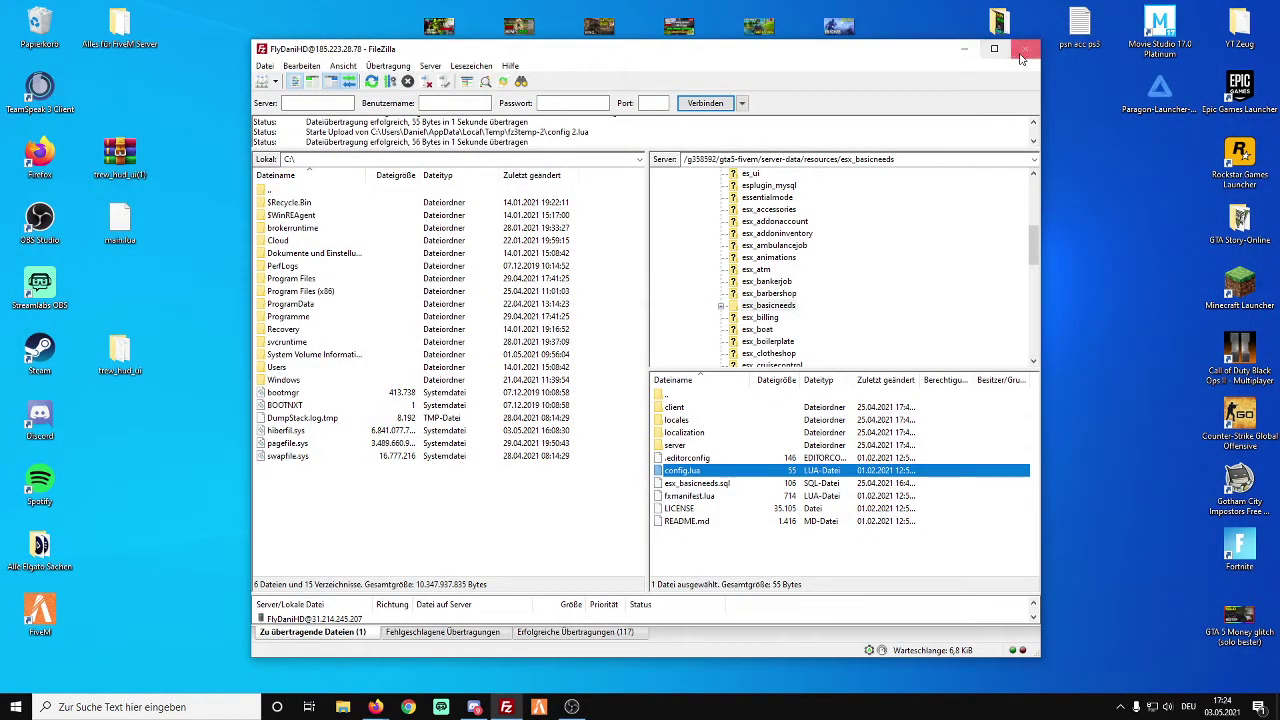
left_click(963, 49)
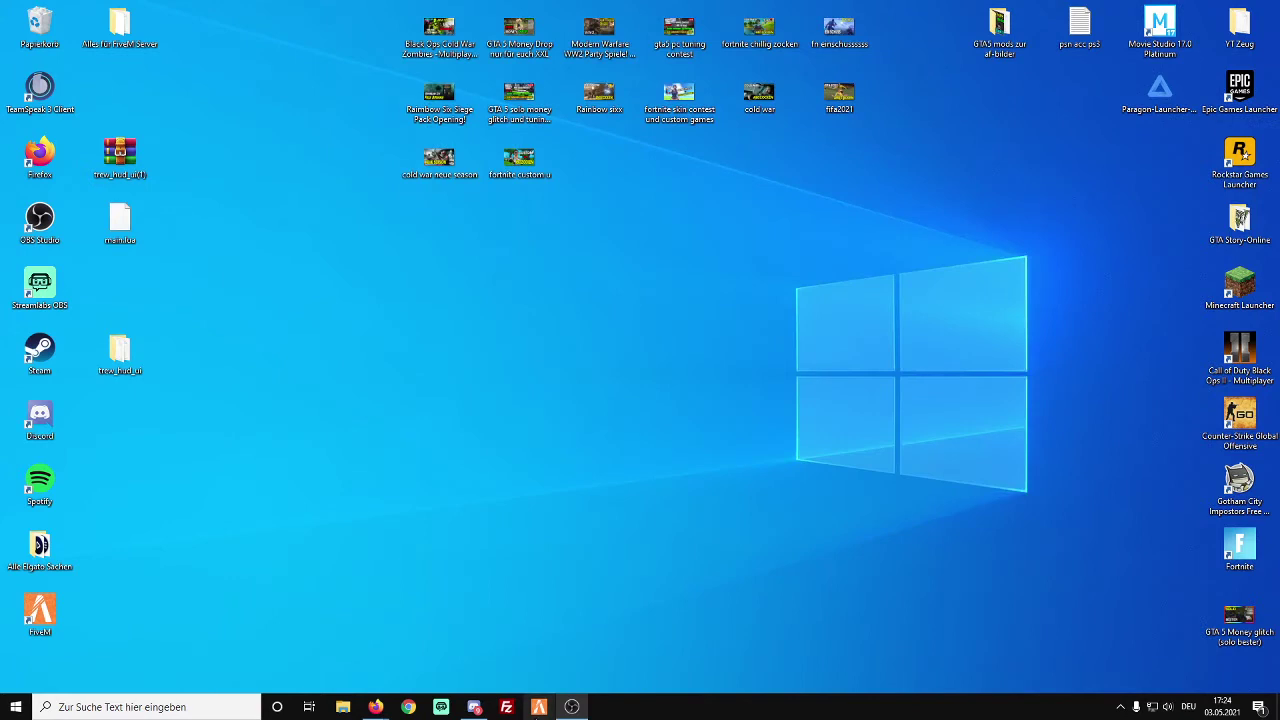
- Launch FiveM and start the game server from the ZAP-Hosting web interface in Firefox
left_click(538, 707)
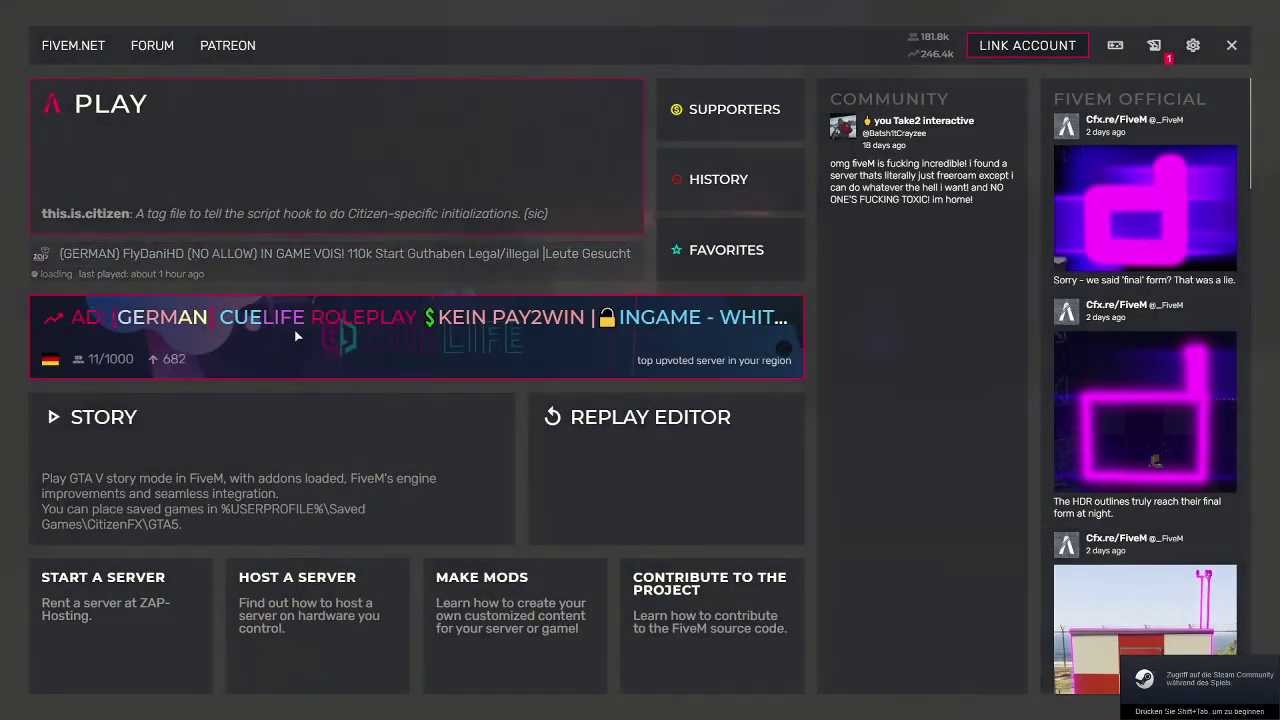
key("super")
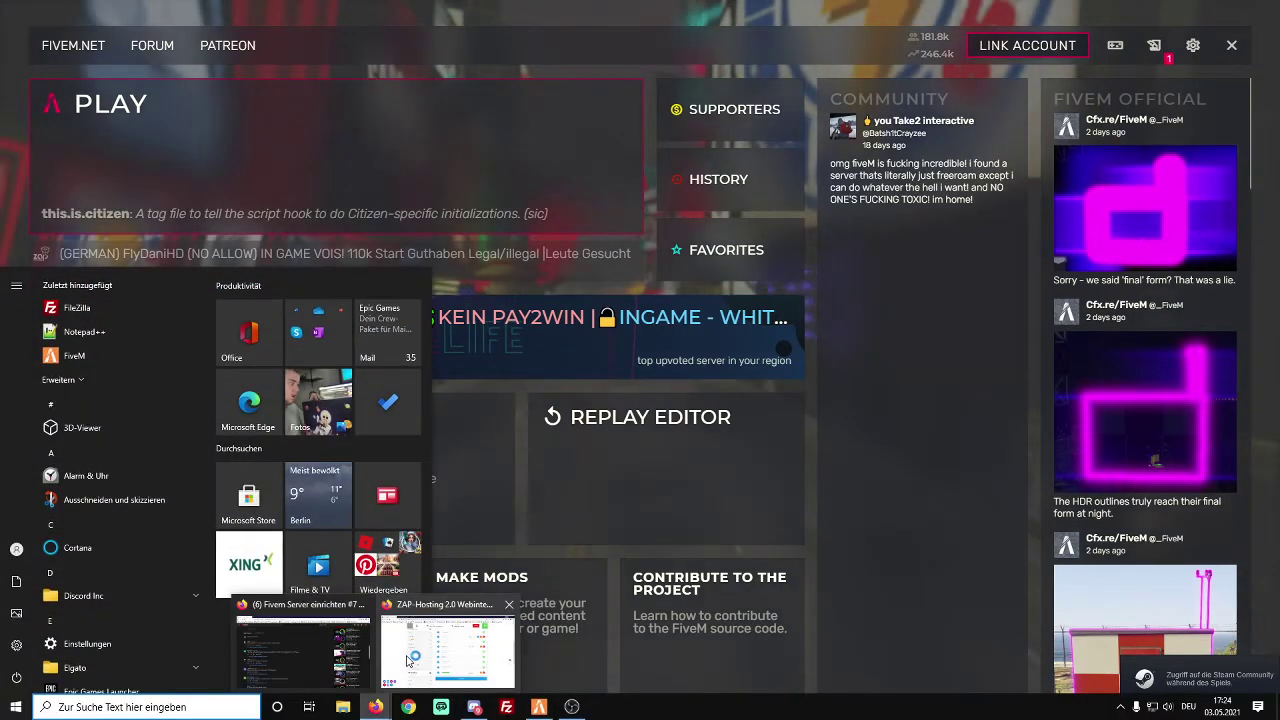
left_click(408, 660)
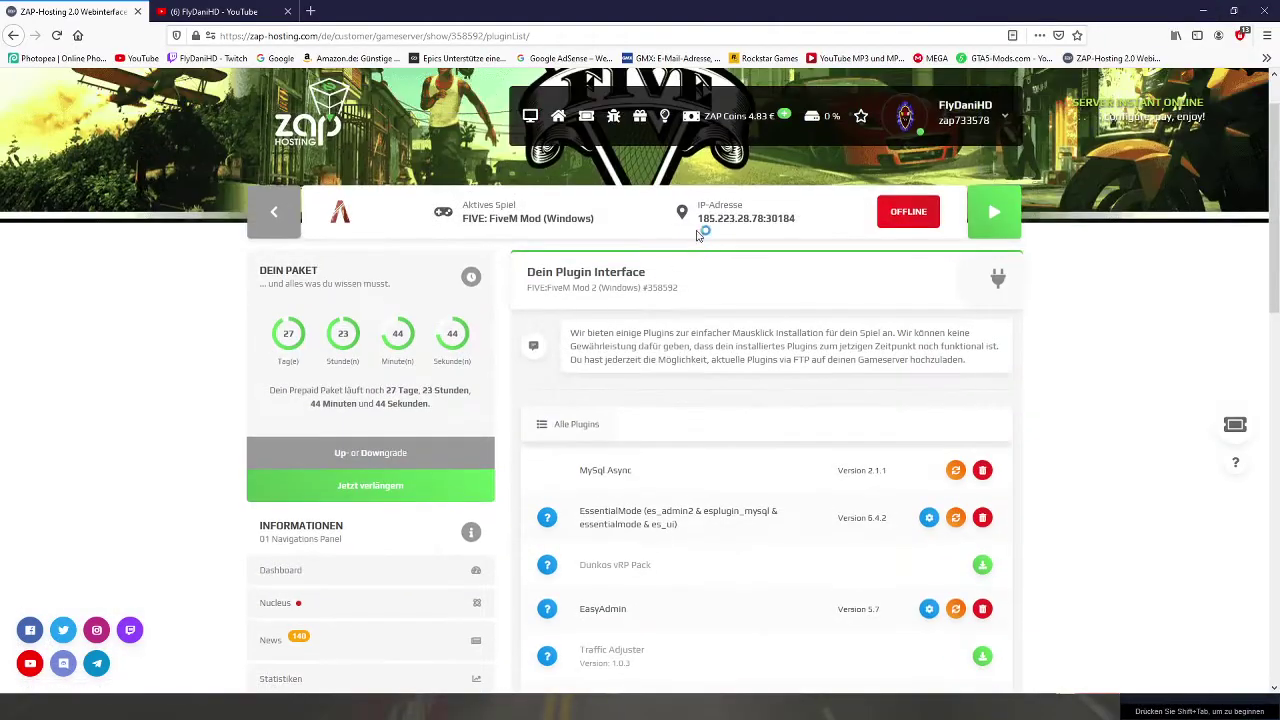
left_click(988, 210)
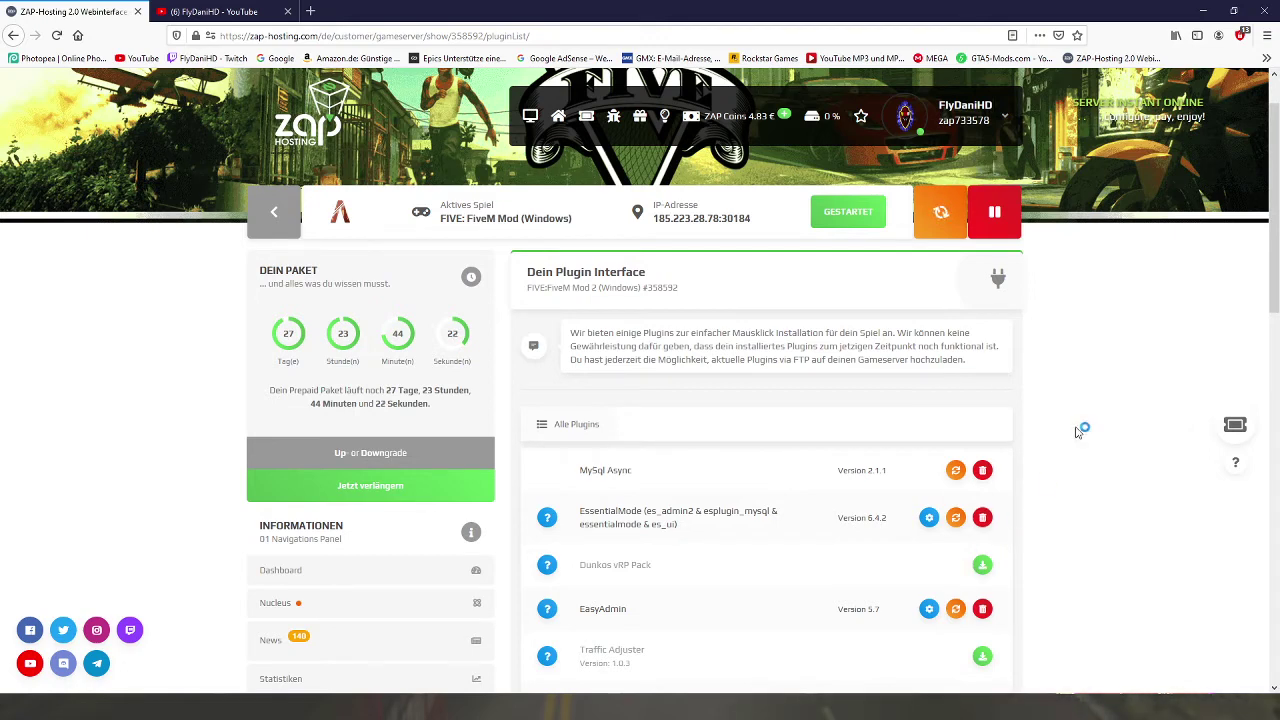
mouse_move(941, 207)
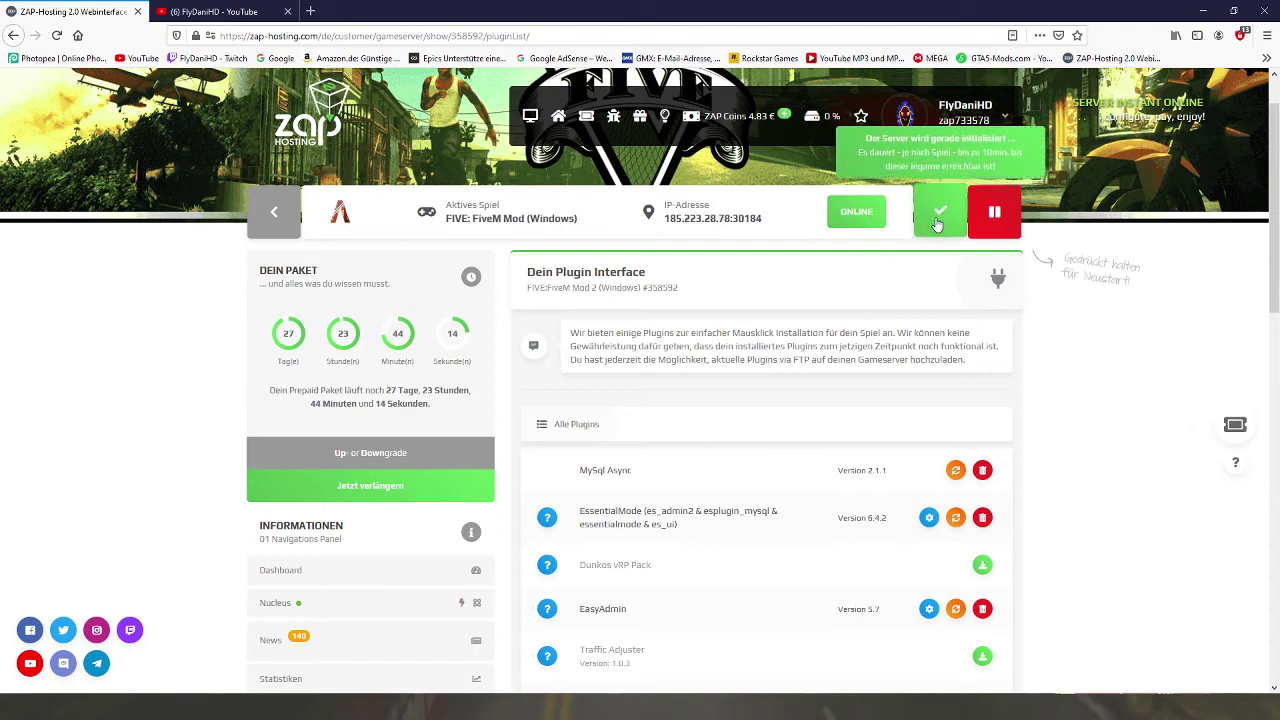
scroll(700, 442, "down", 1)
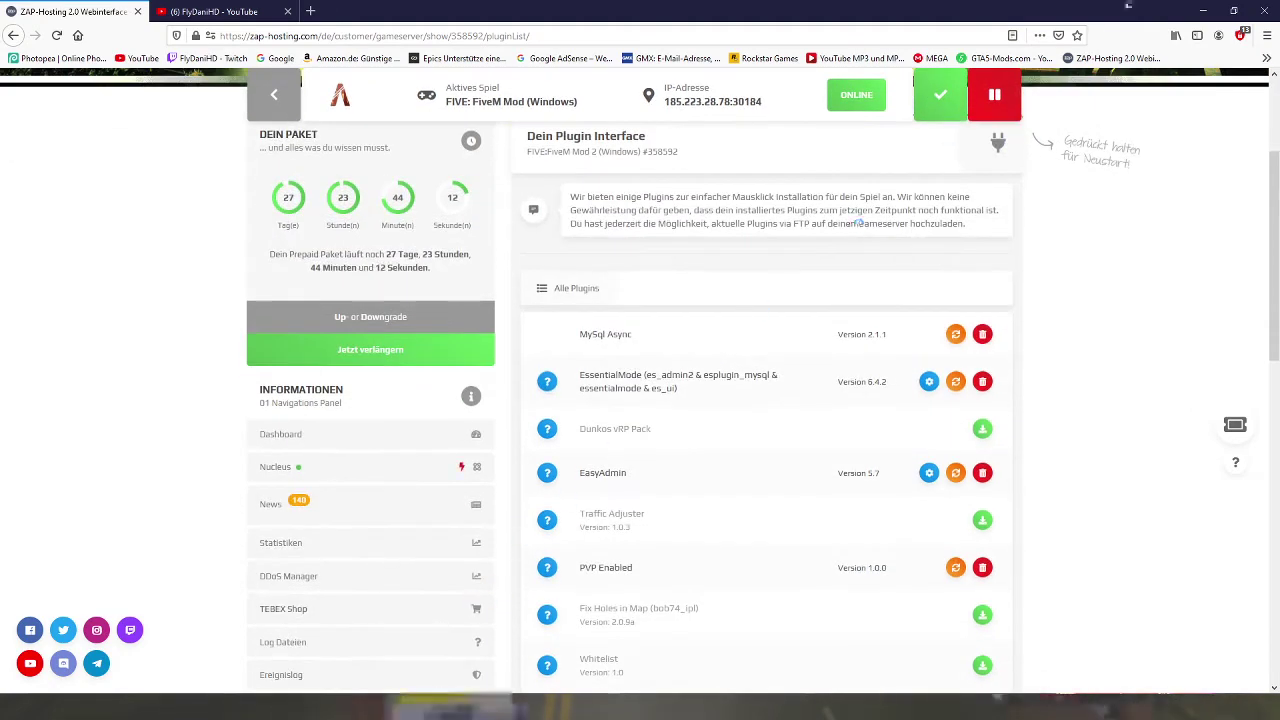
- Switch to FiveM, open the server list and empty its search field
key("alt+Tab")
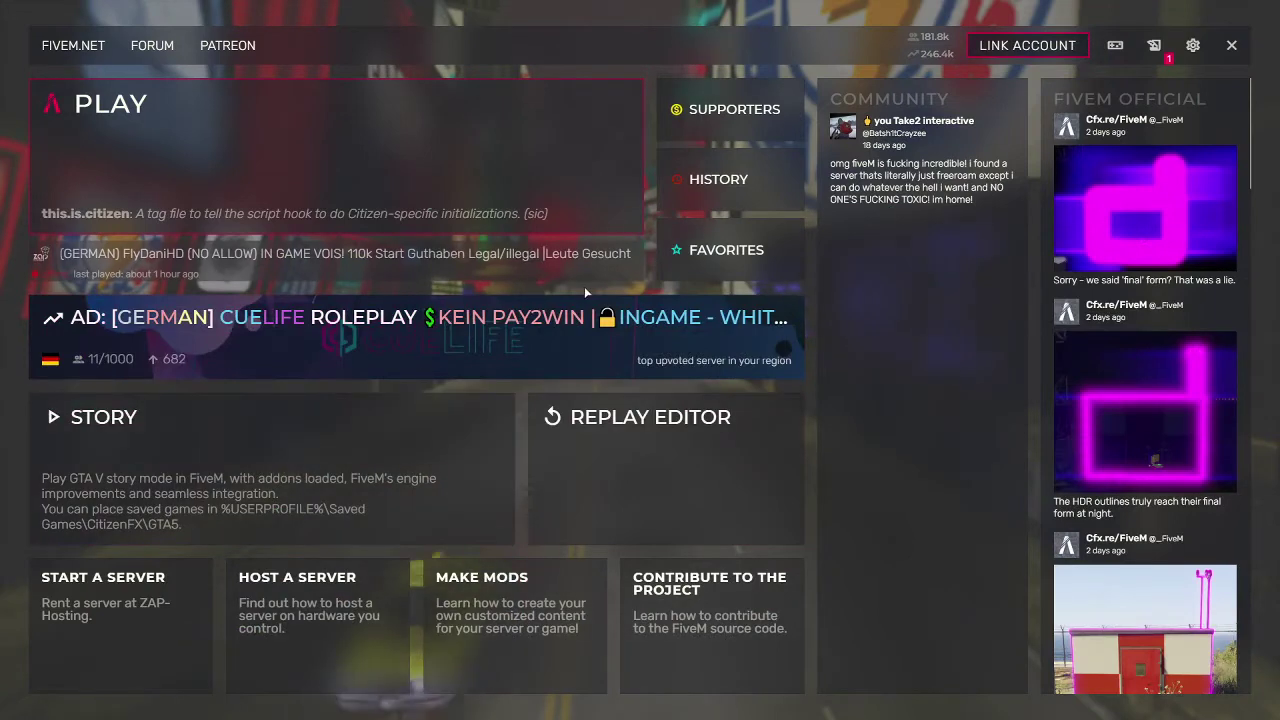
left_click(252, 99)
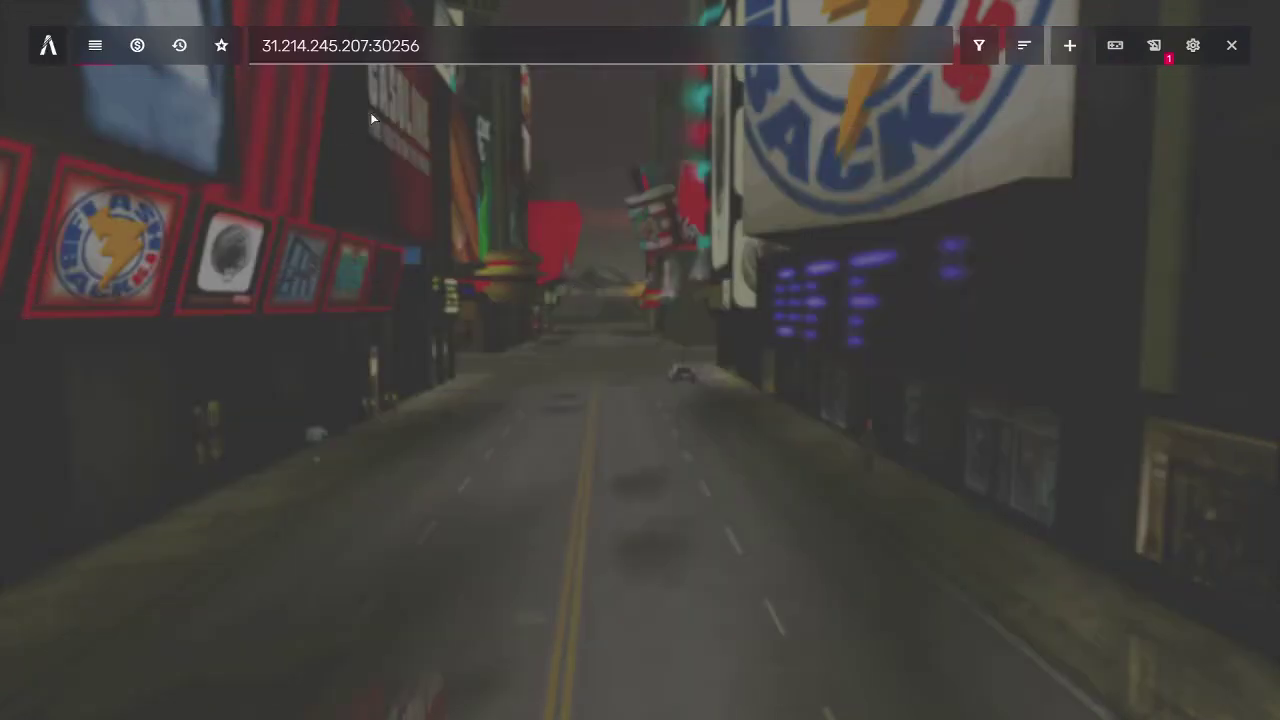
left_click_drag(425, 45, 230, 45)
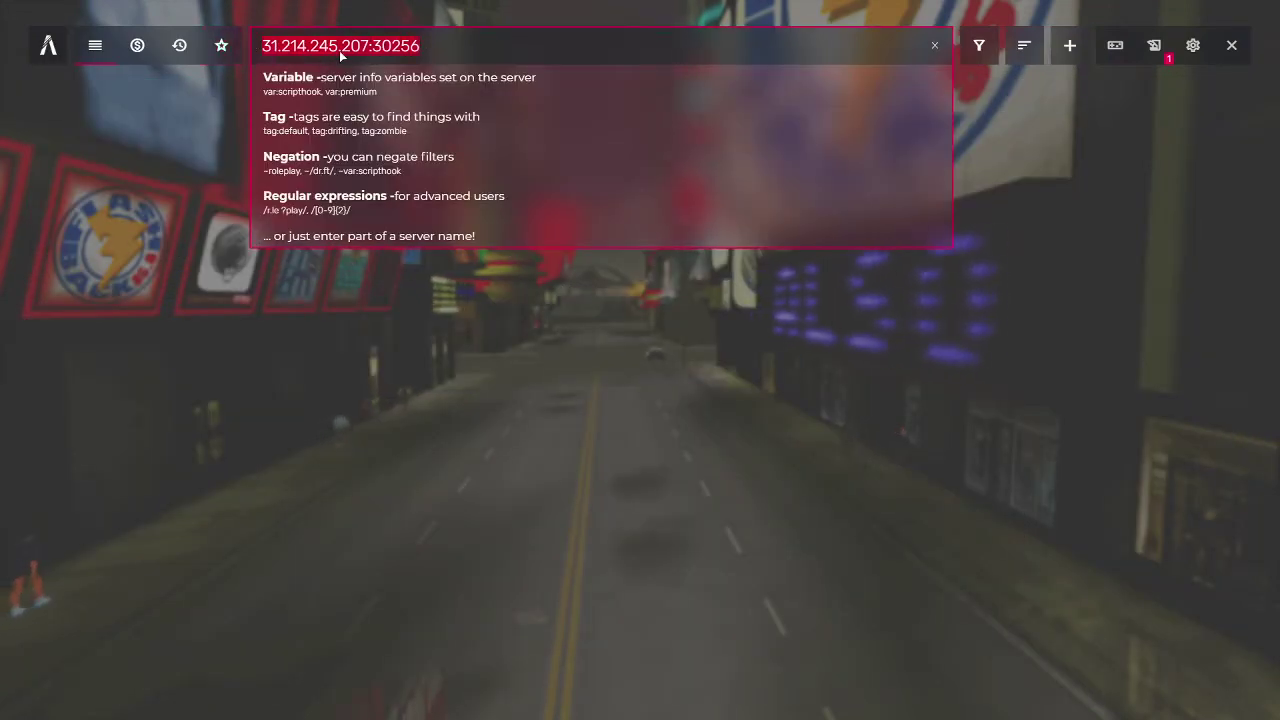
type("trew_hud_ui")
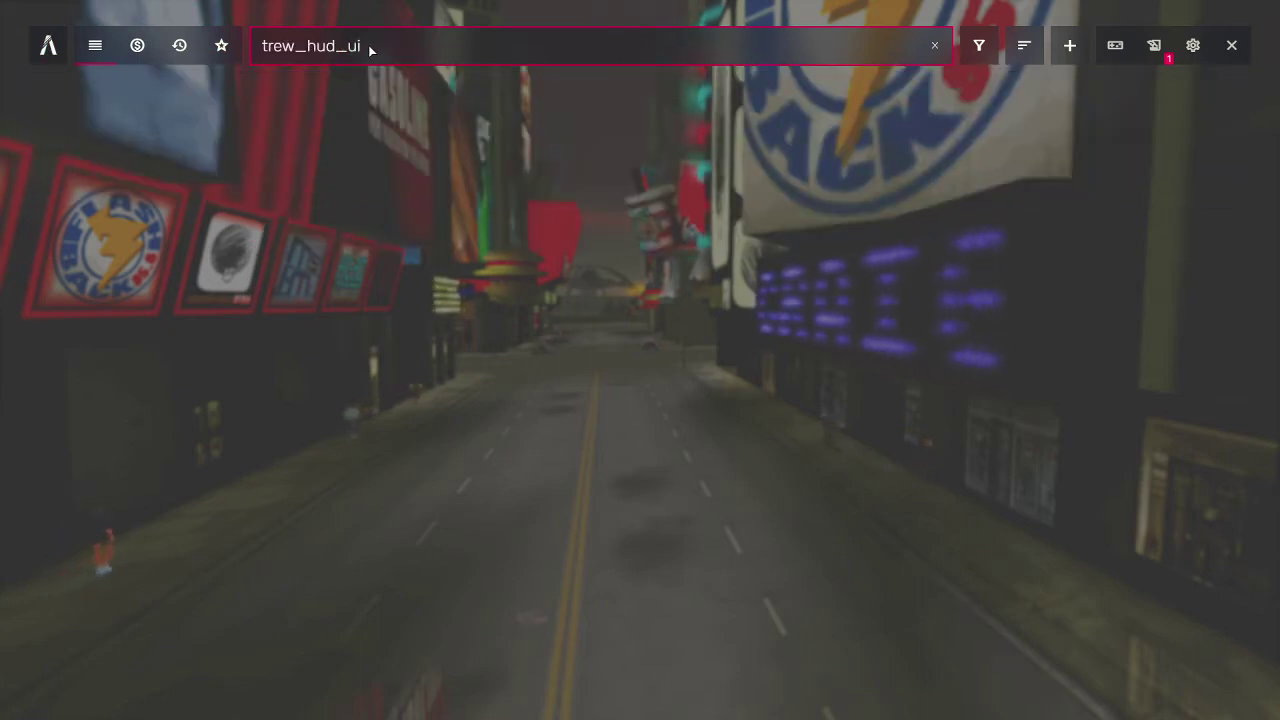
key("ctrl+a")
key("BackSpace")
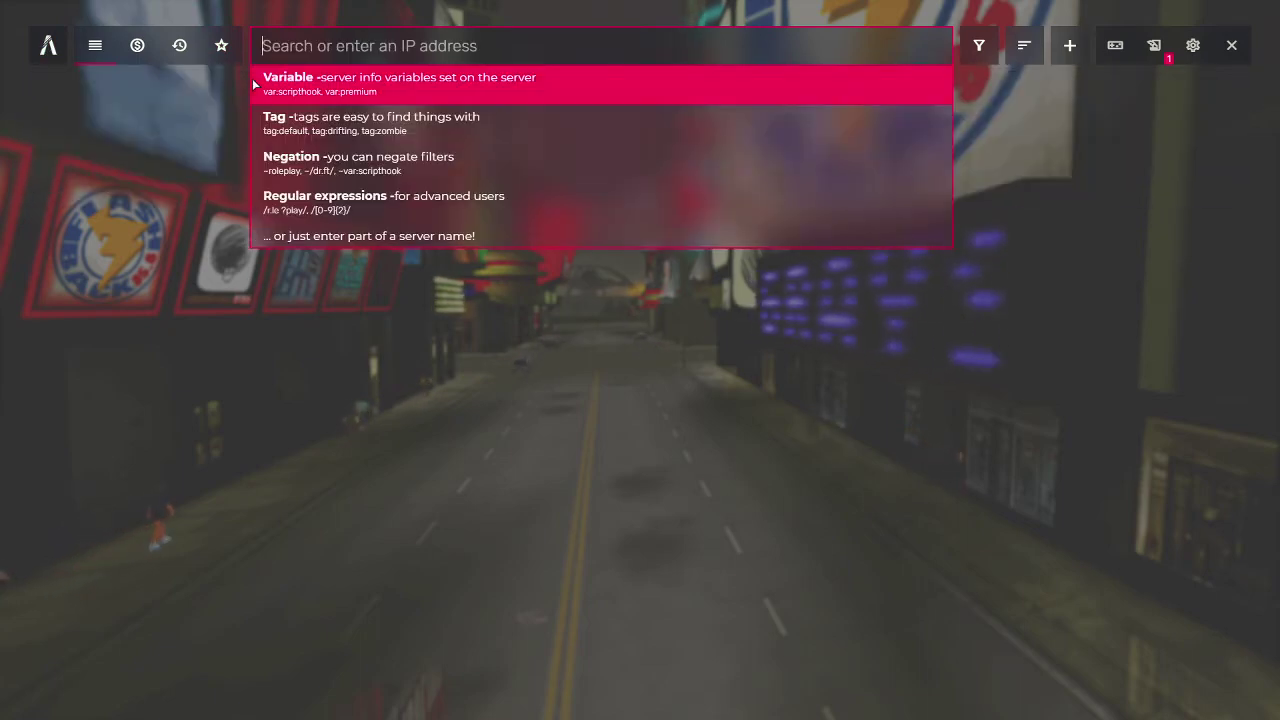
- Copy the server's IP address and port from the ZAP-Hosting page in Firefox
key("super")
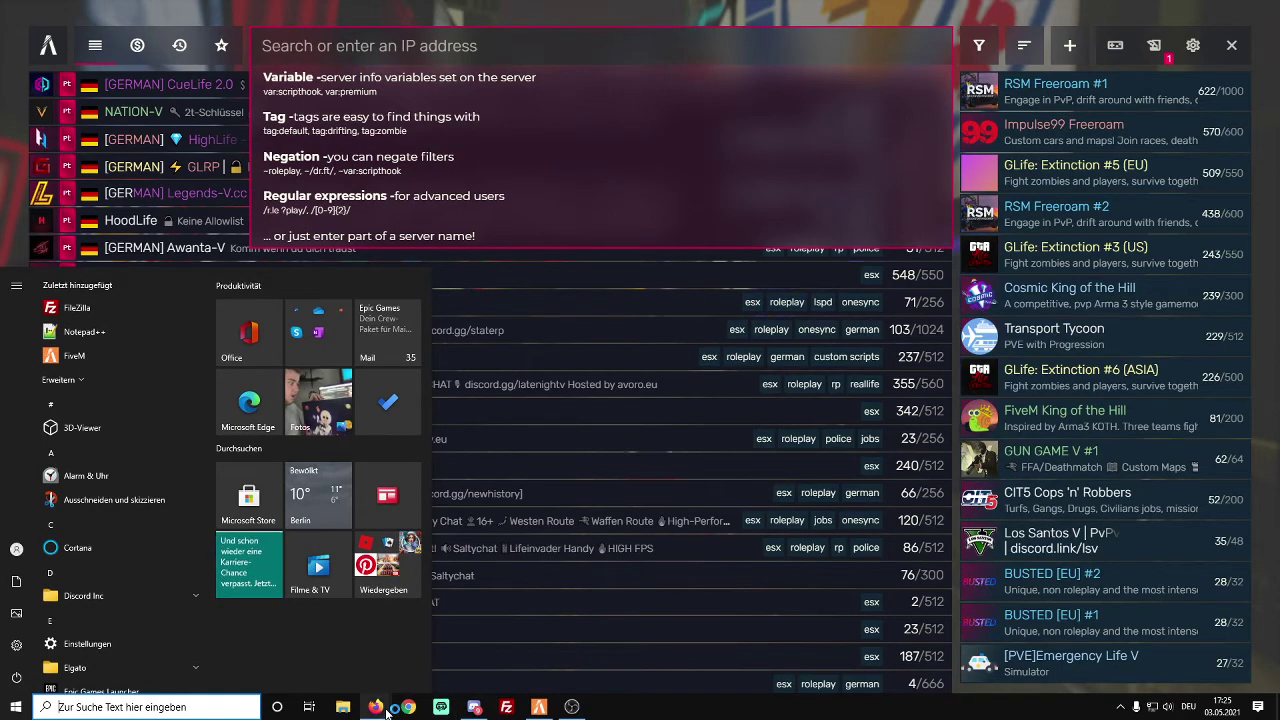
mouse_move(386, 712)
left_click(420, 655)
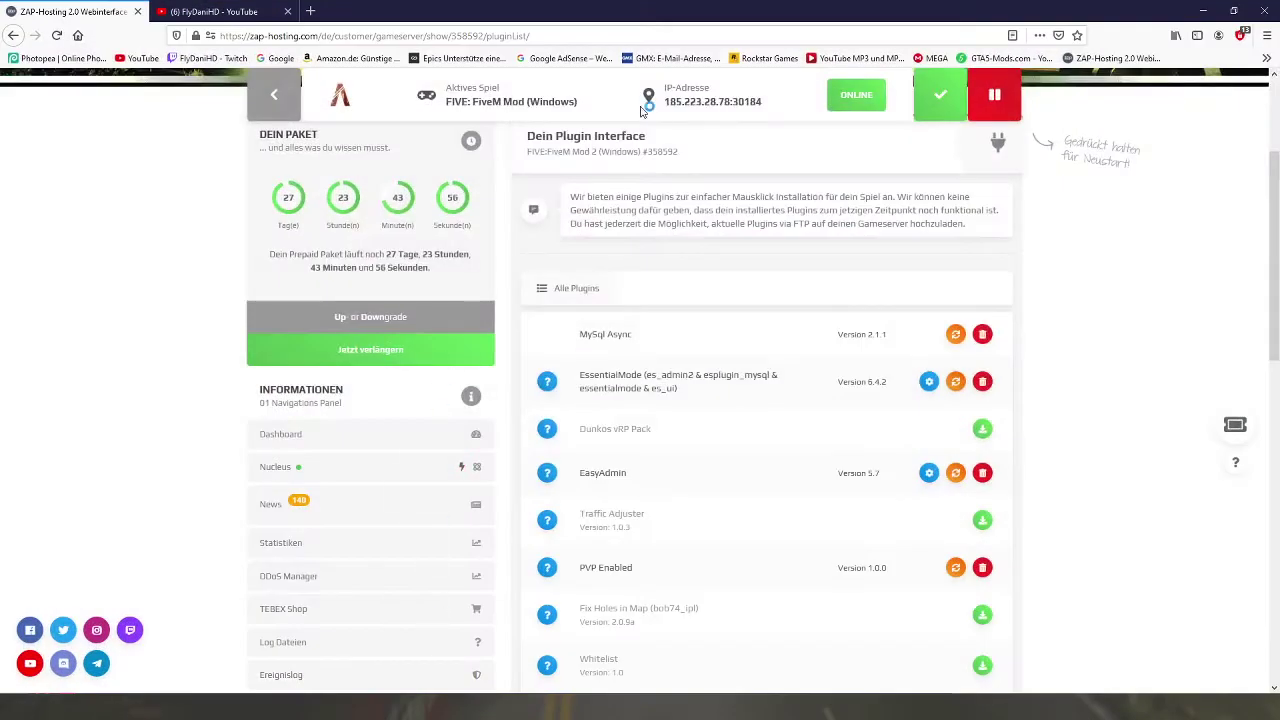
left_click_drag(665, 101, 762, 101)
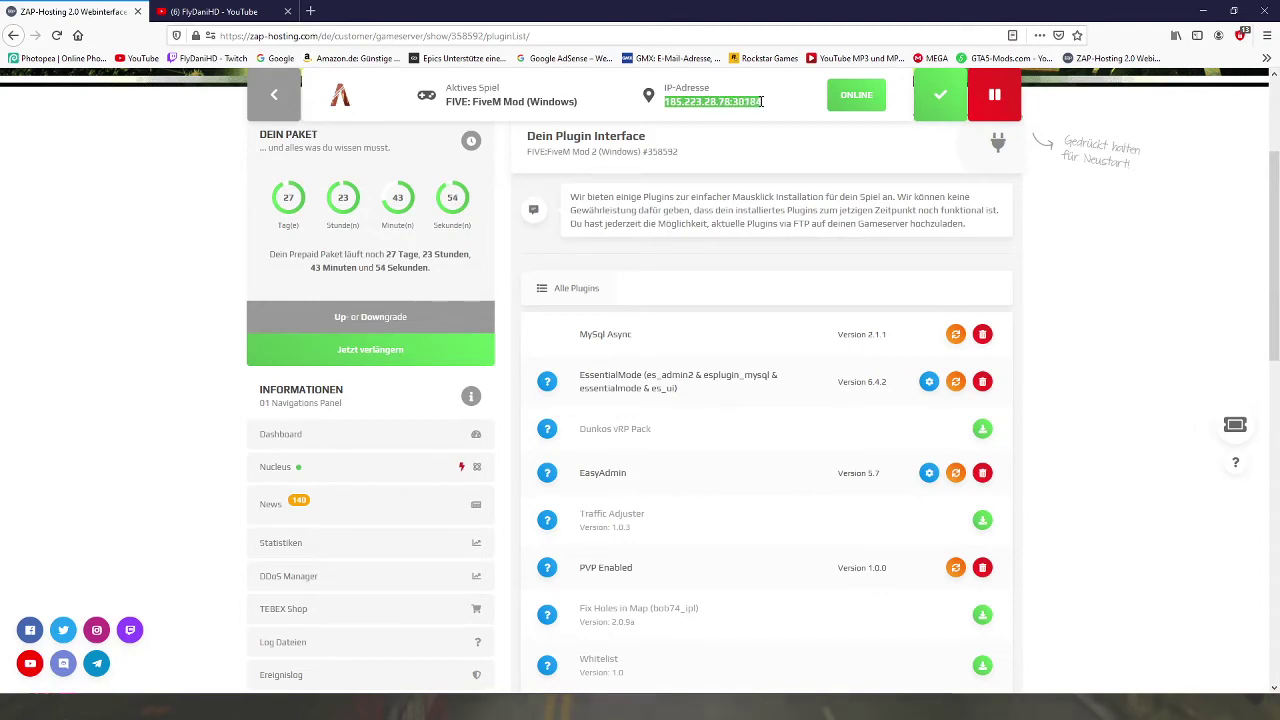
right_click(757, 101)
left_click(790, 118)
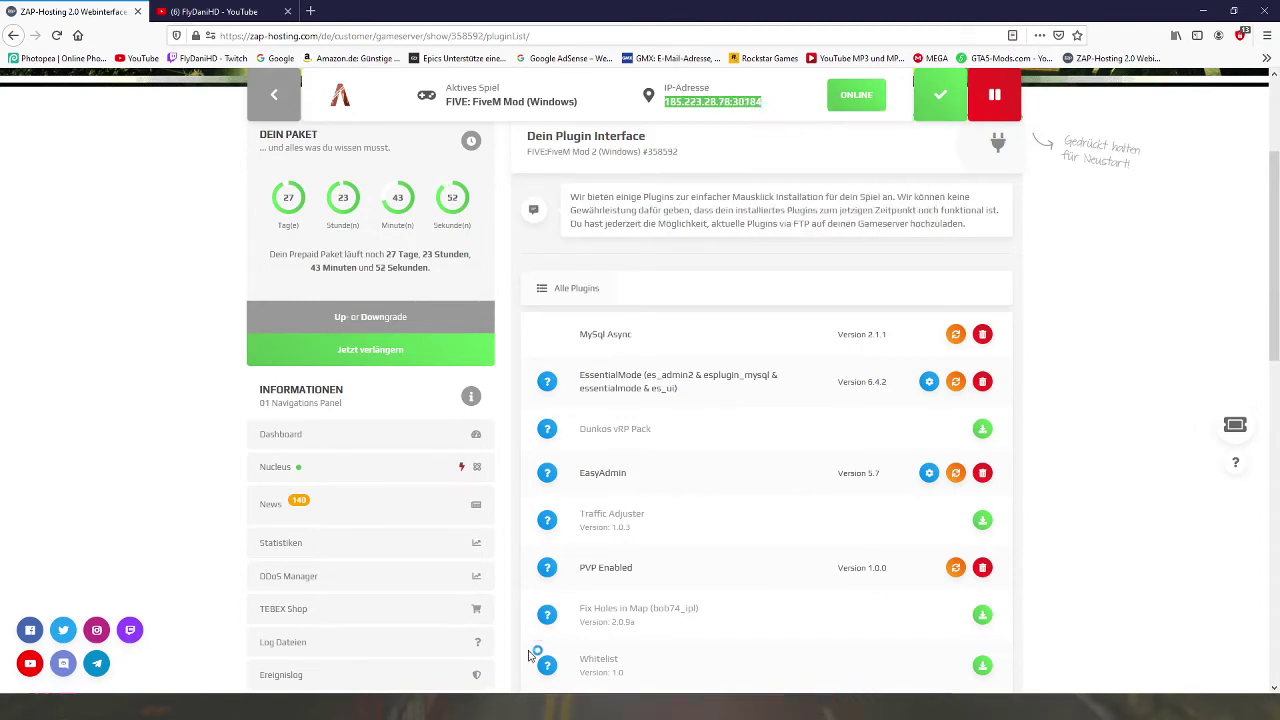
- Return to FiveM and search the server list for 185.223.28.78:30184
left_click(528, 712)
left_click(346, 46)
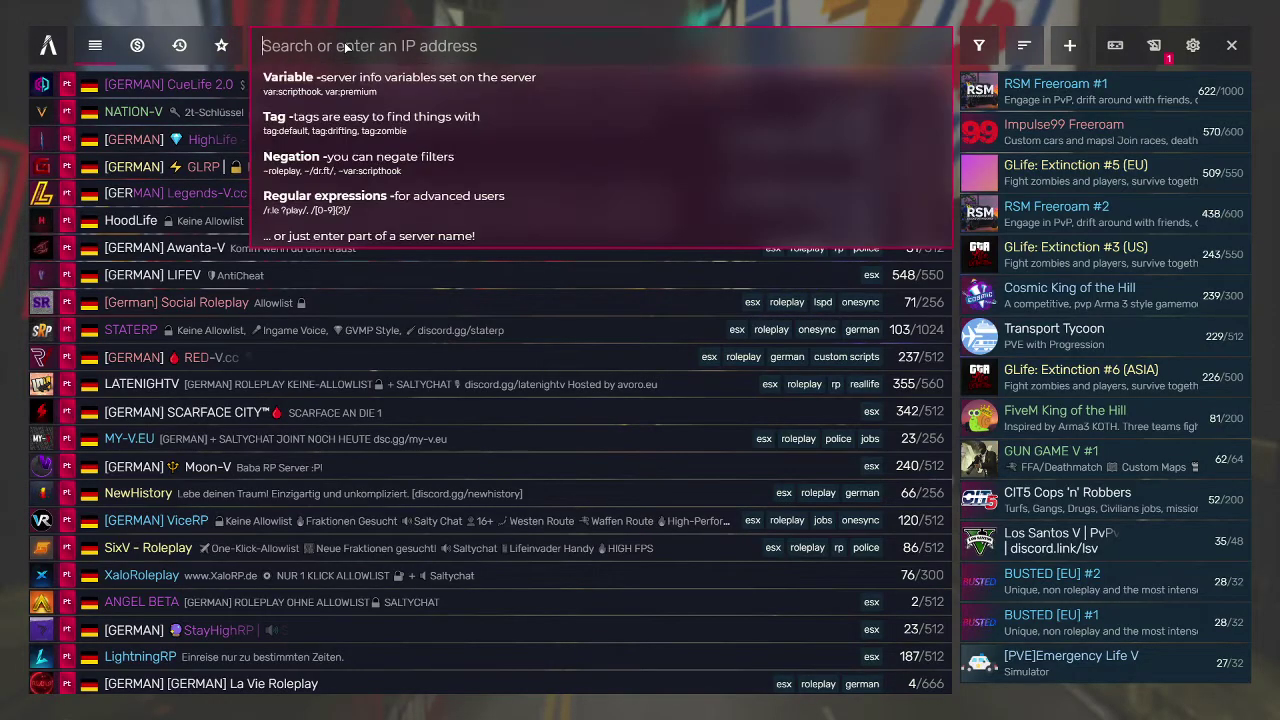
key("ctrl+v")
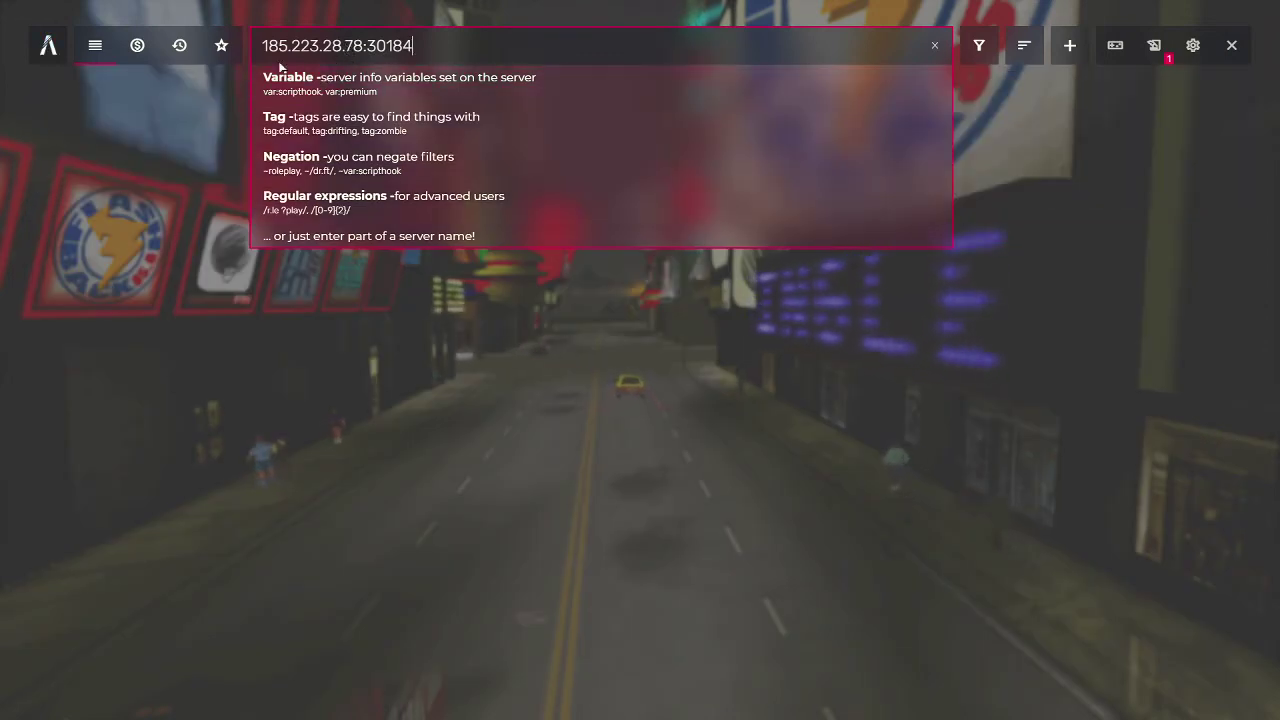
left_click(181, 88)
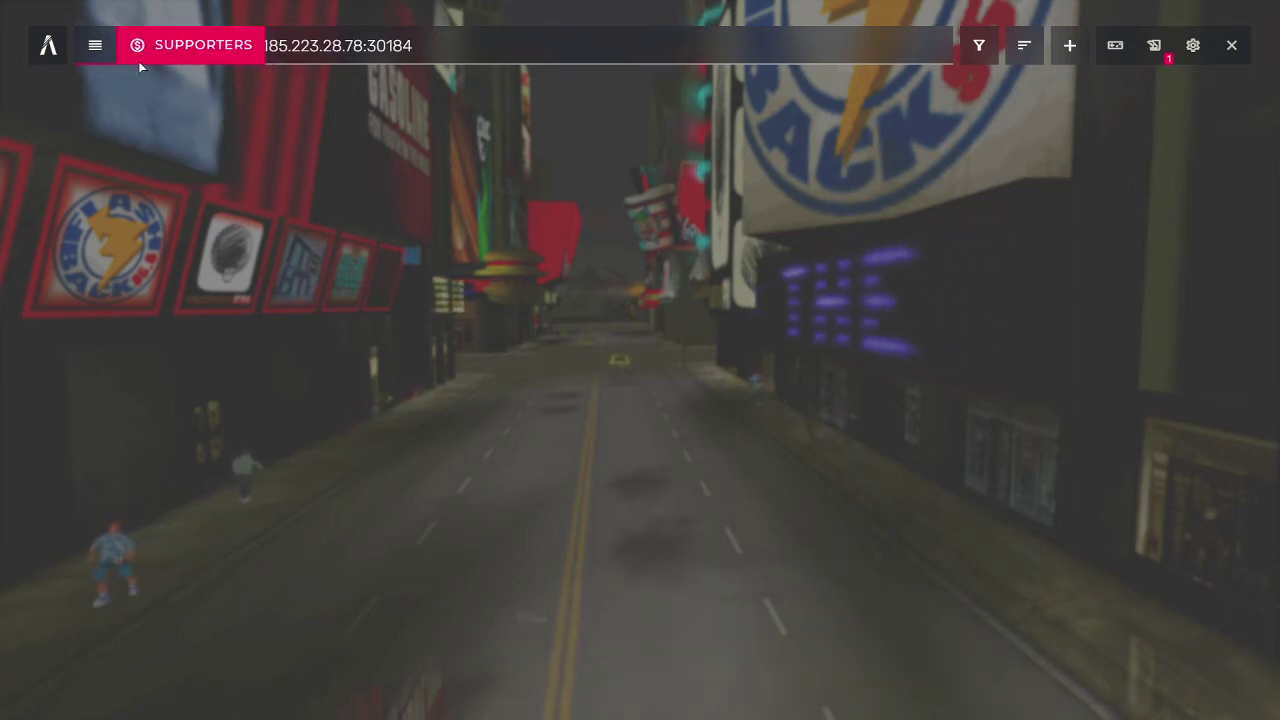
- Try to refresh the search for 185.223.28.78:30184 by reopening the server list from the FiveM home screen
left_click(48, 45)
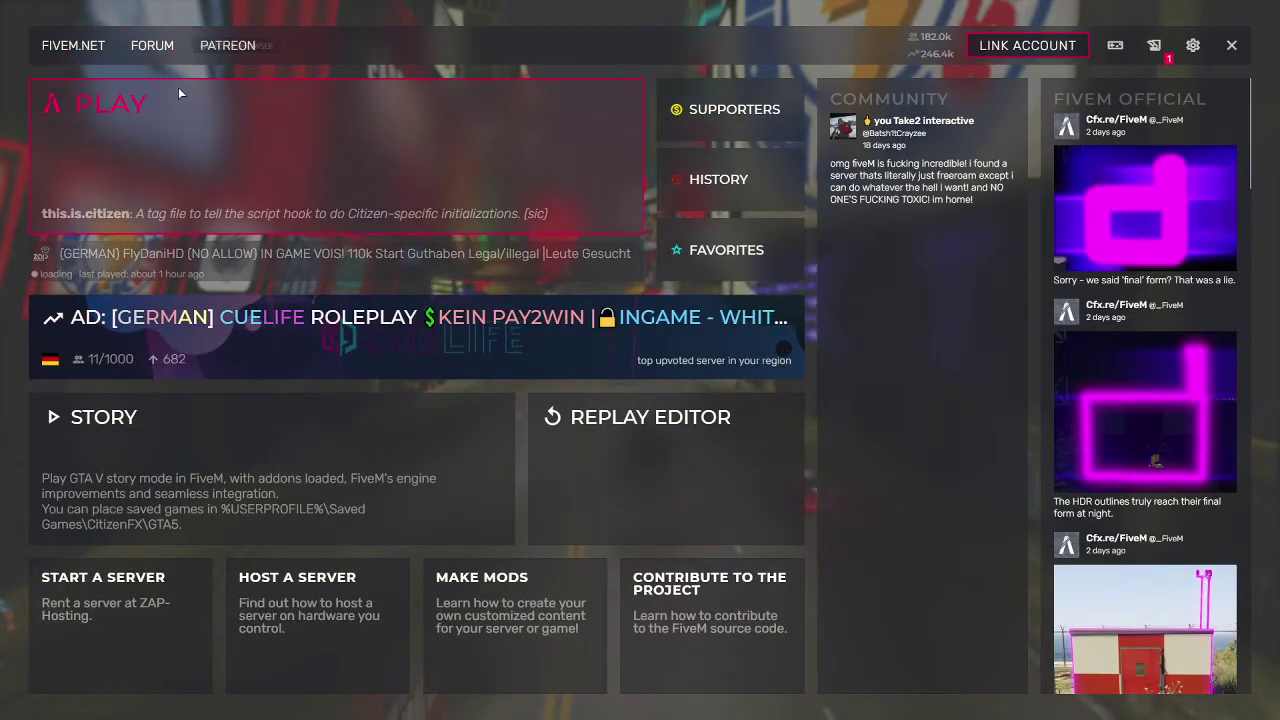
left_click(178, 90)
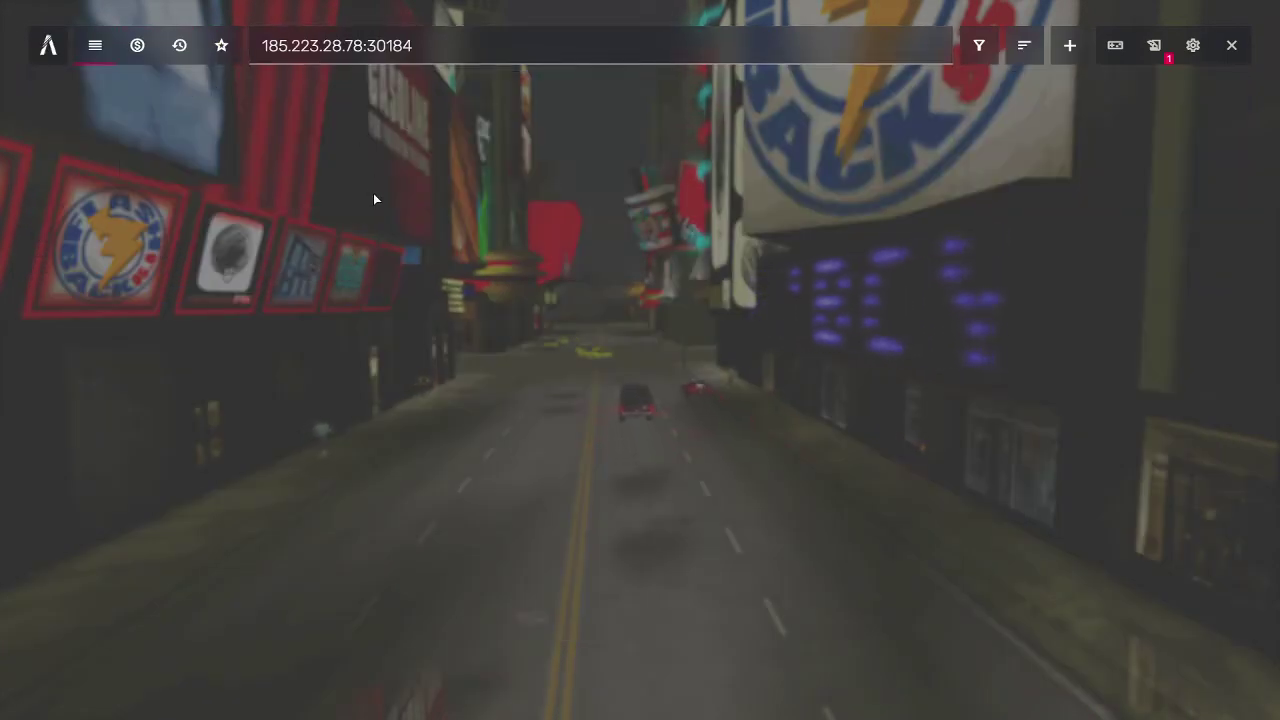
left_click_drag(428, 50, 272, 59)
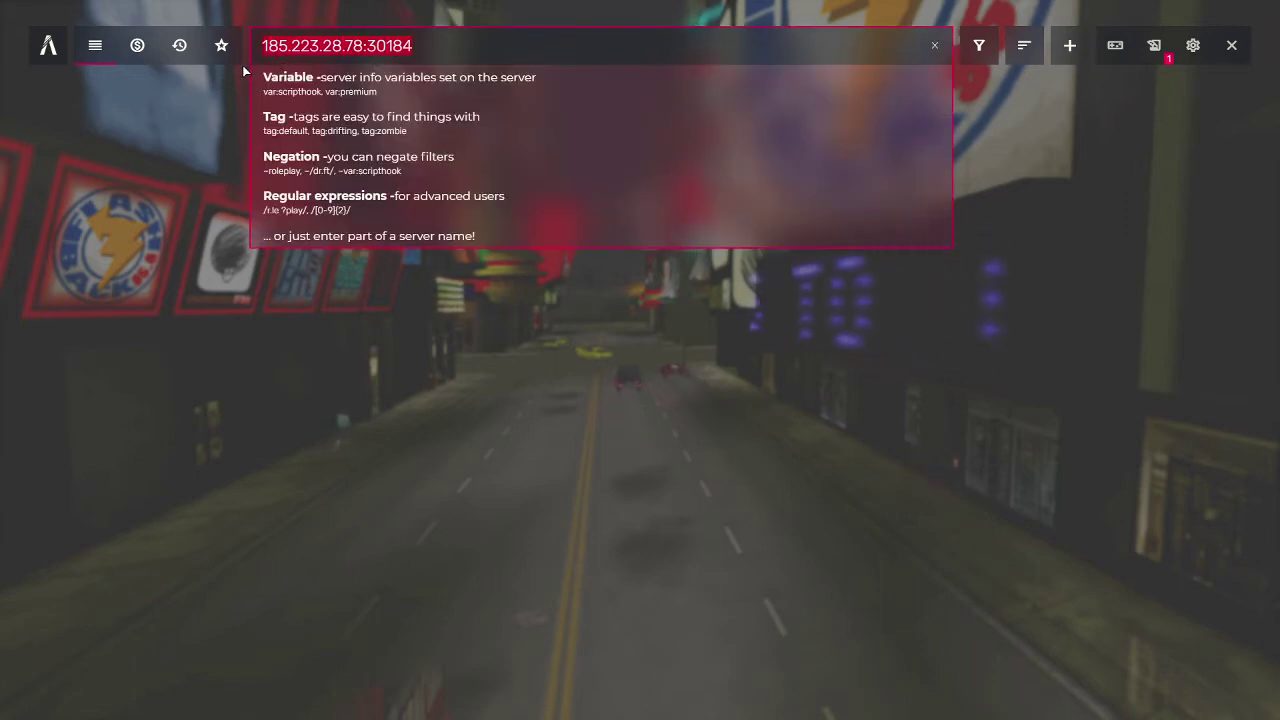
left_click(259, 62)
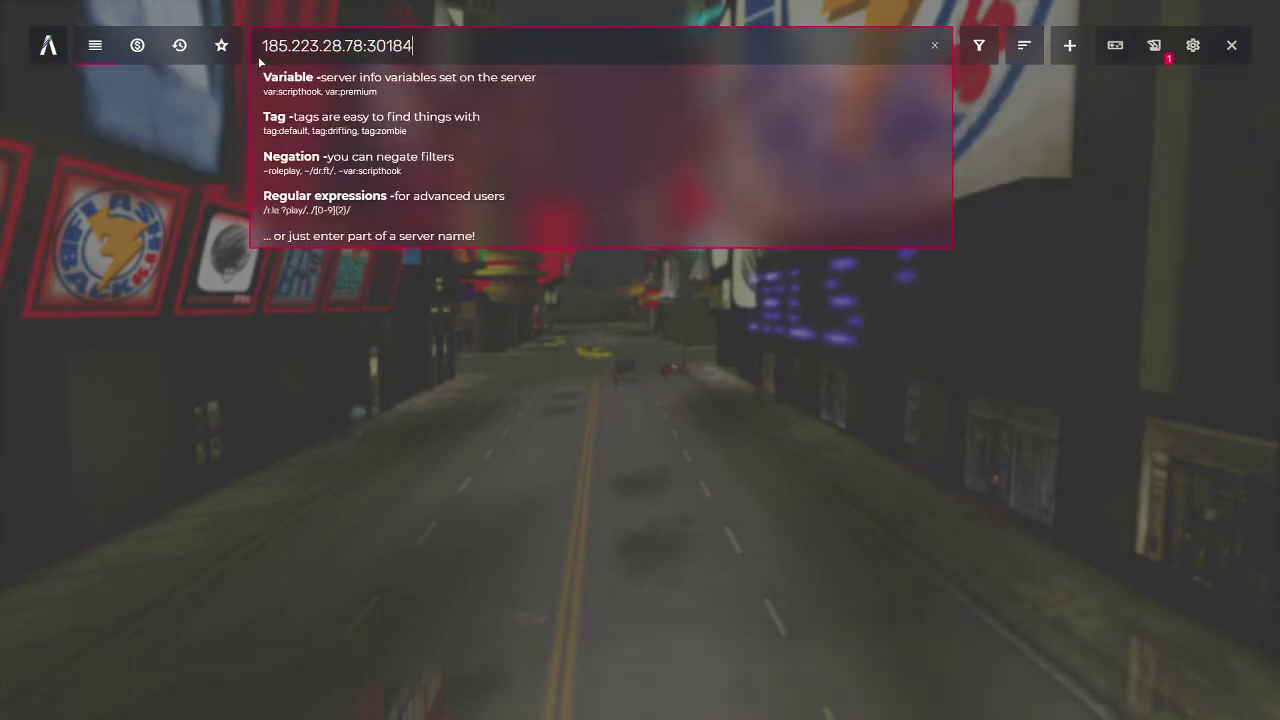
left_click_drag(420, 46, 201, 52)
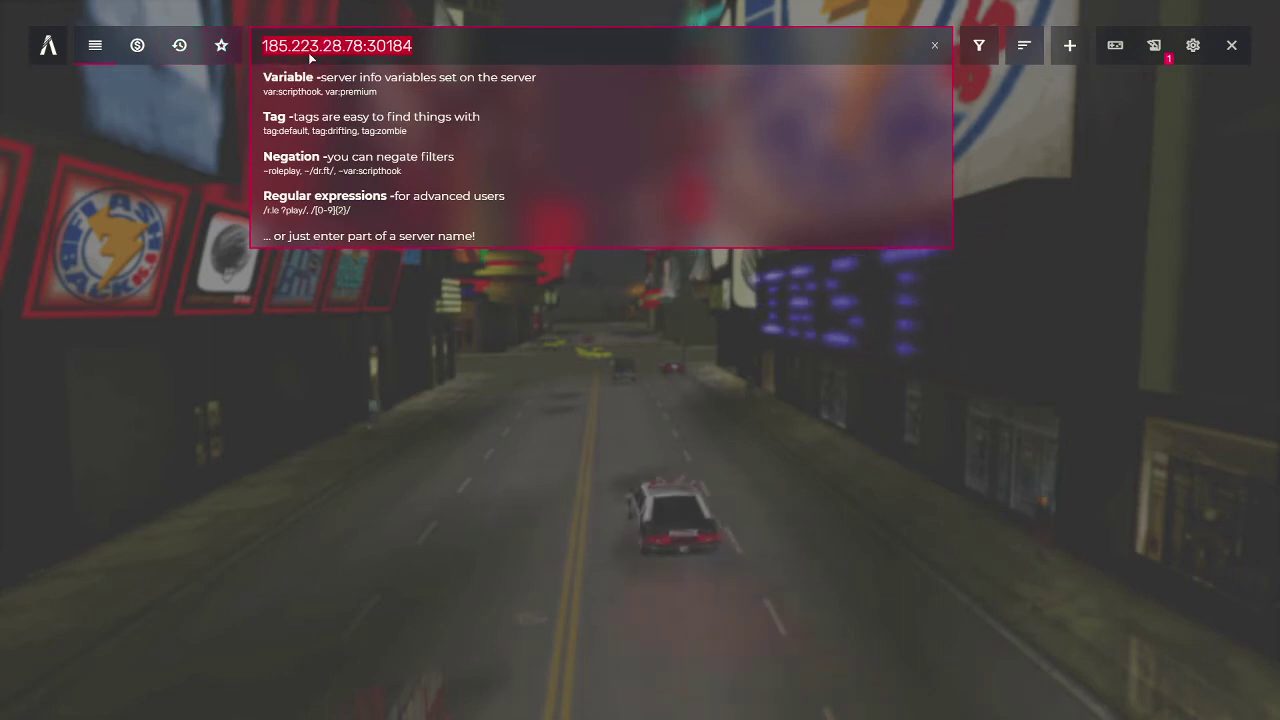
key("End")
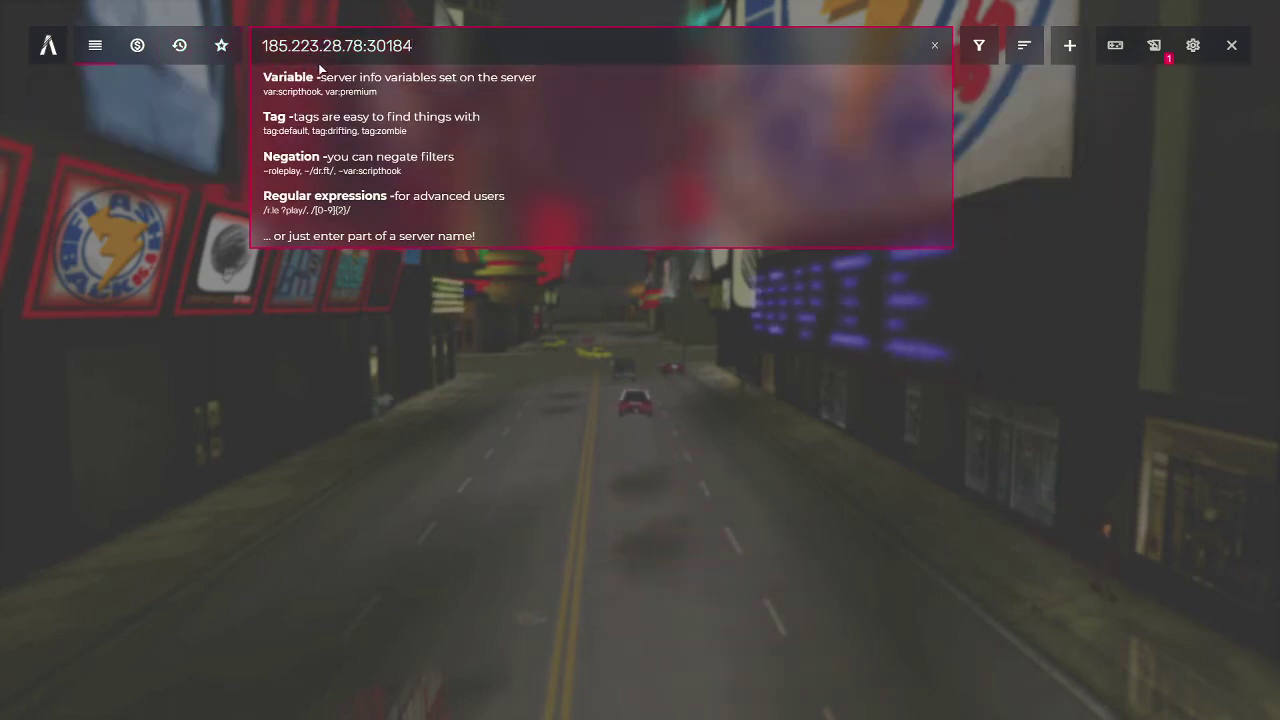
left_click_drag(419, 40, 272, 66)
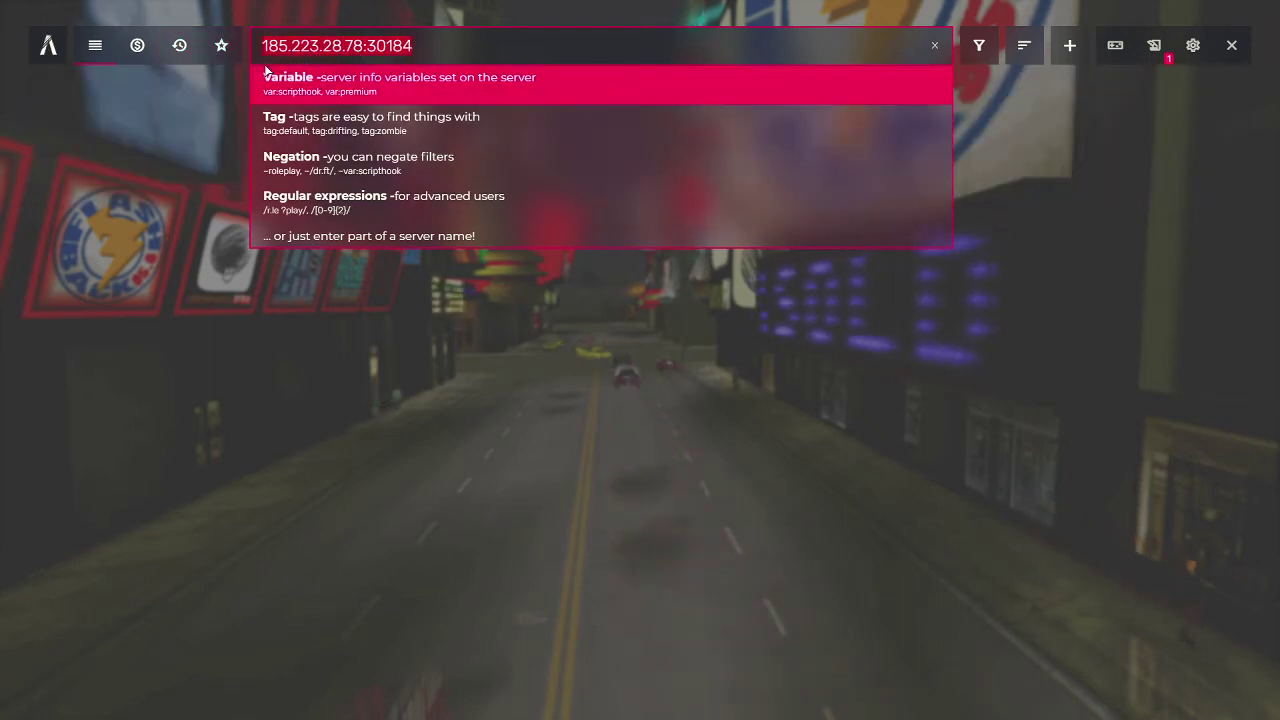
key("End")
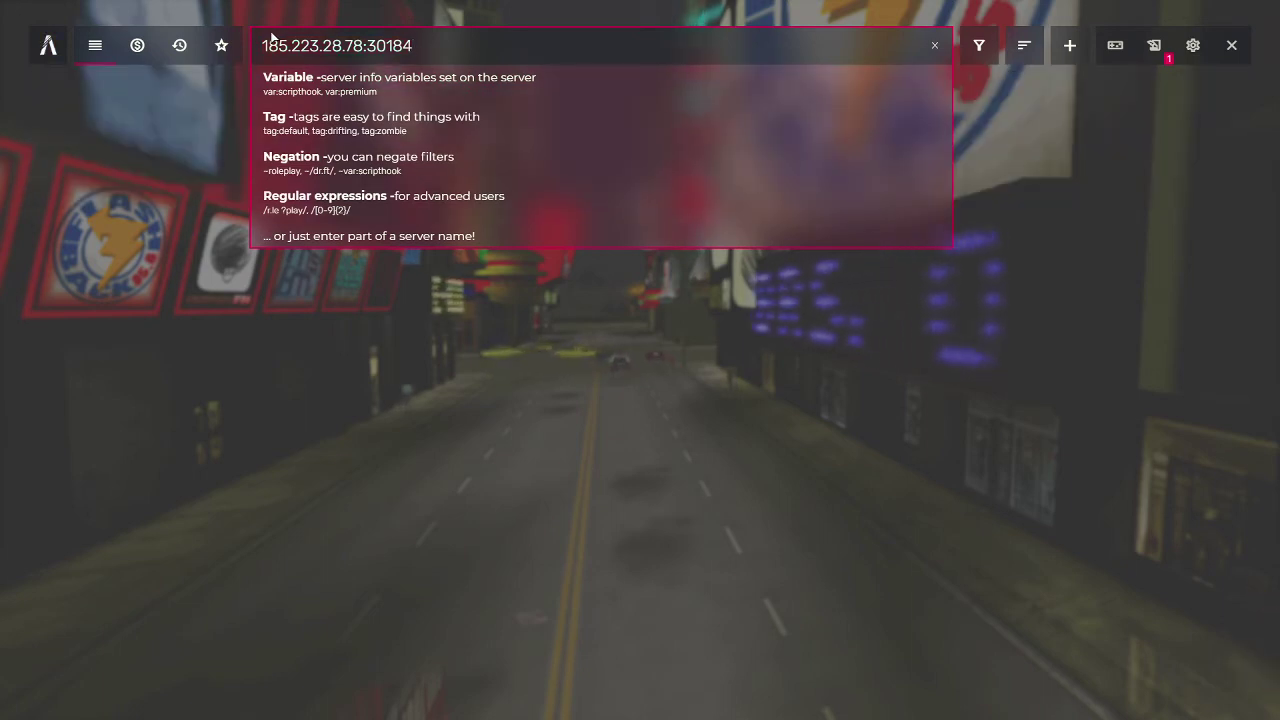
left_click(180, 150)
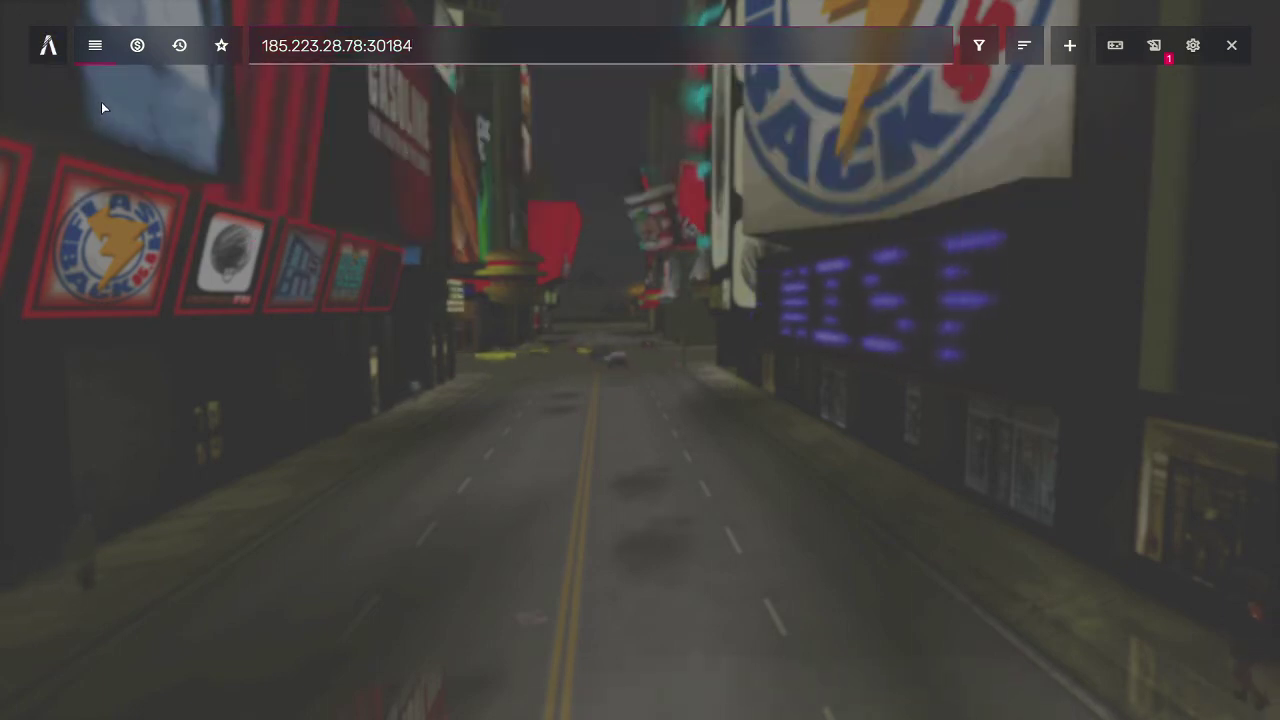
- Exit and restart FiveM, and reopen the server list with the search for 185.223.28.78:30184
key("super")
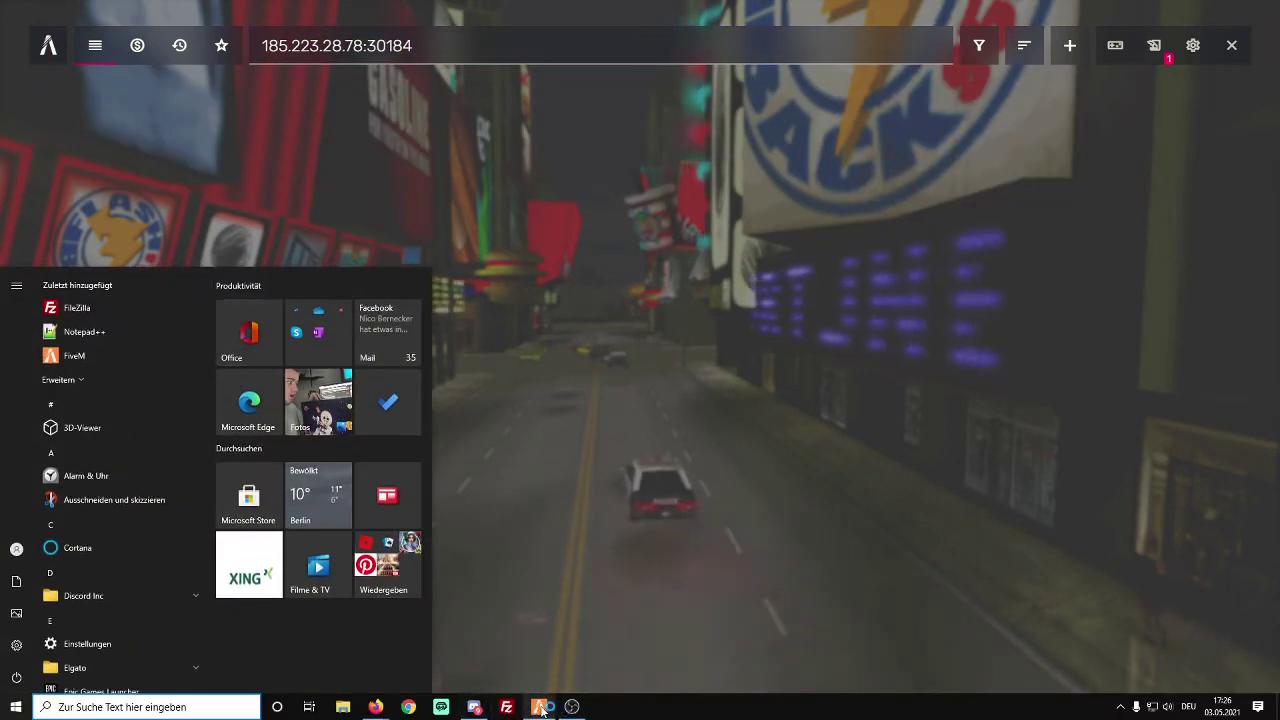
left_click(1215, 46)
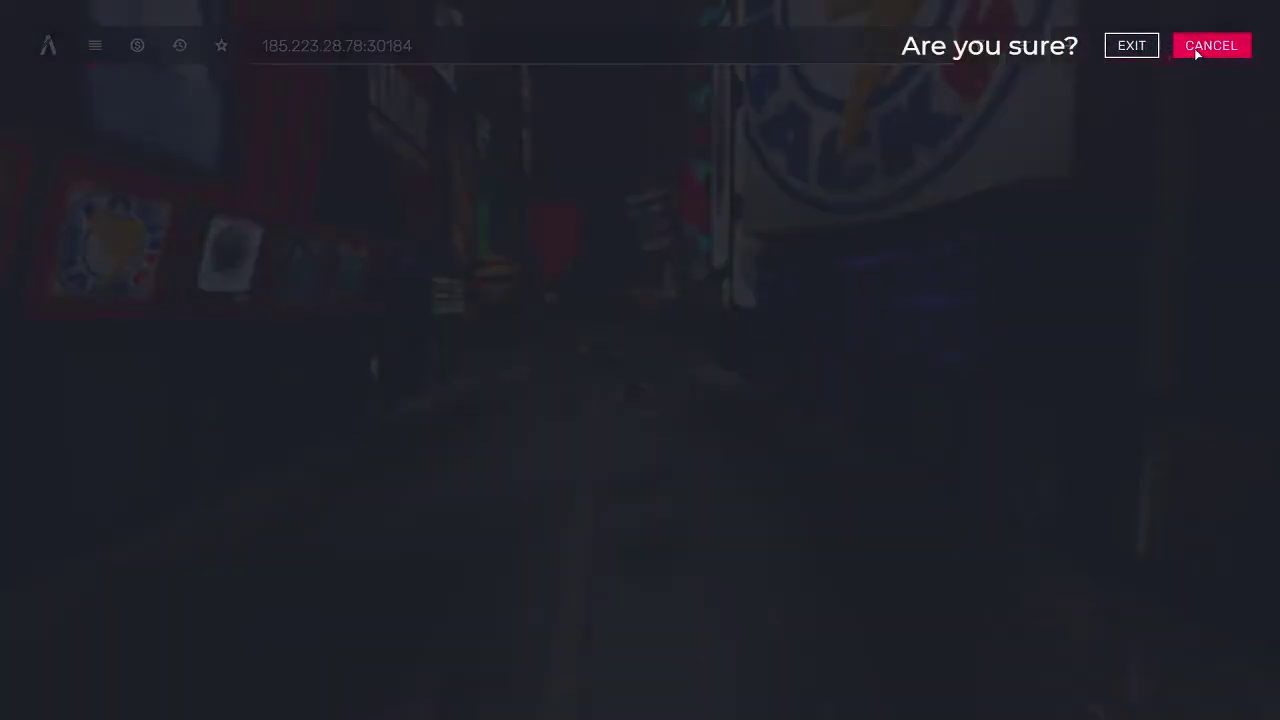
left_click(1138, 48)
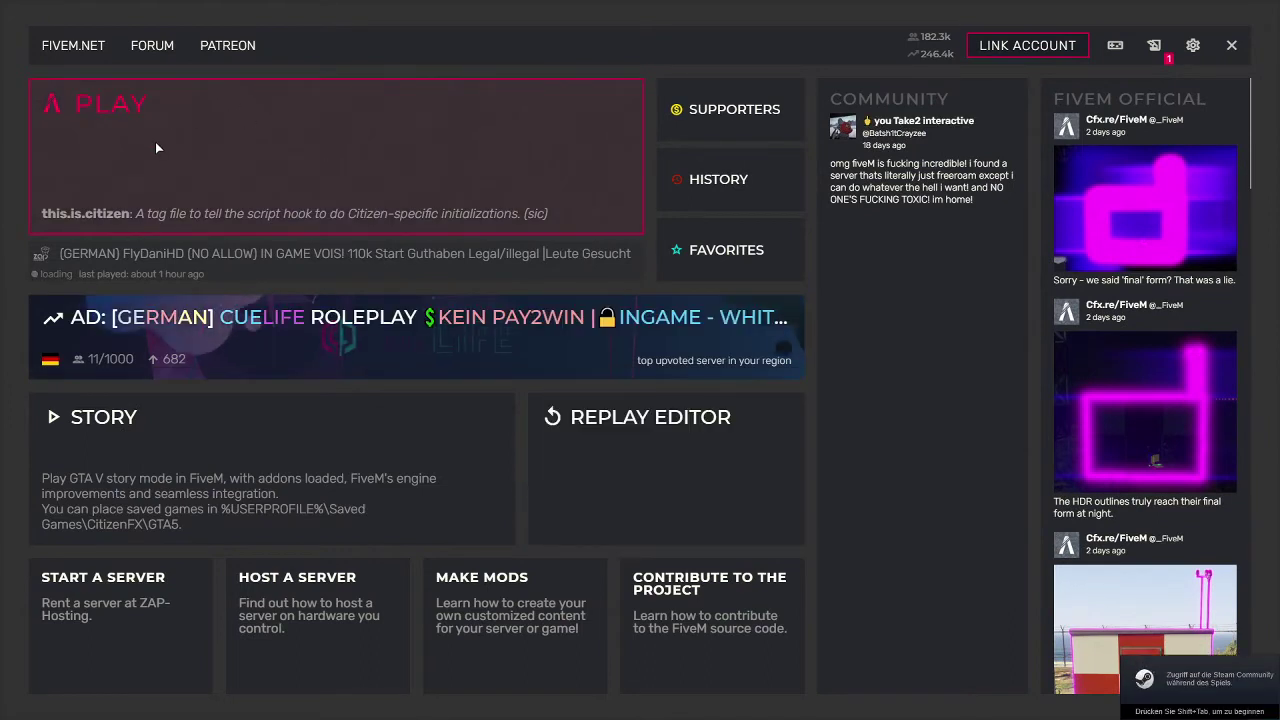
left_click(203, 201)
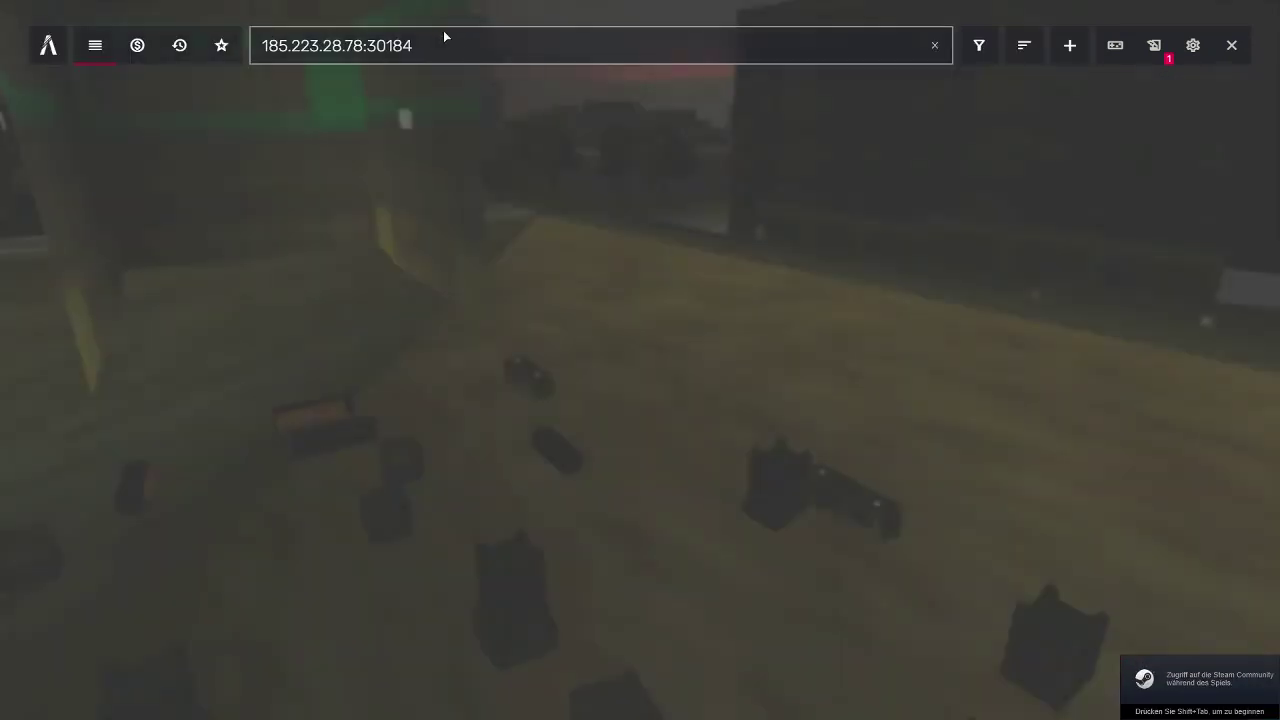
left_click_drag(437, 38, 257, 50)
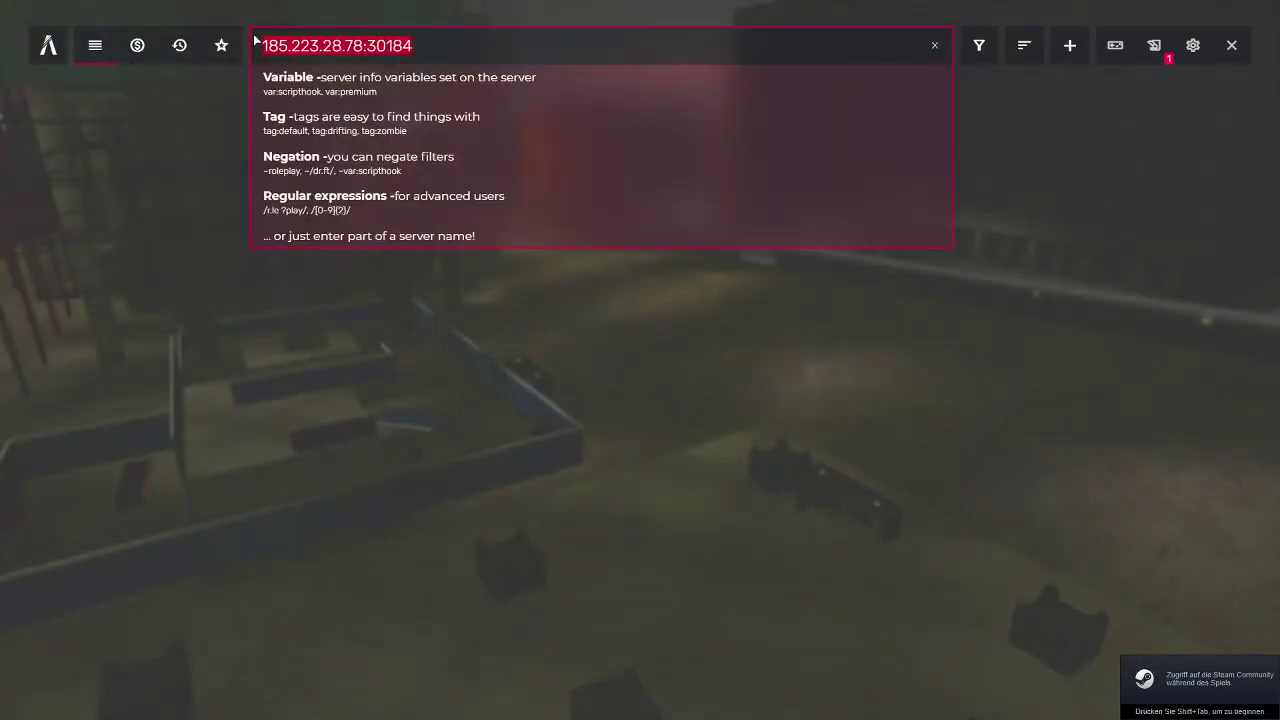
left_click(256, 42)
left_click(220, 270)
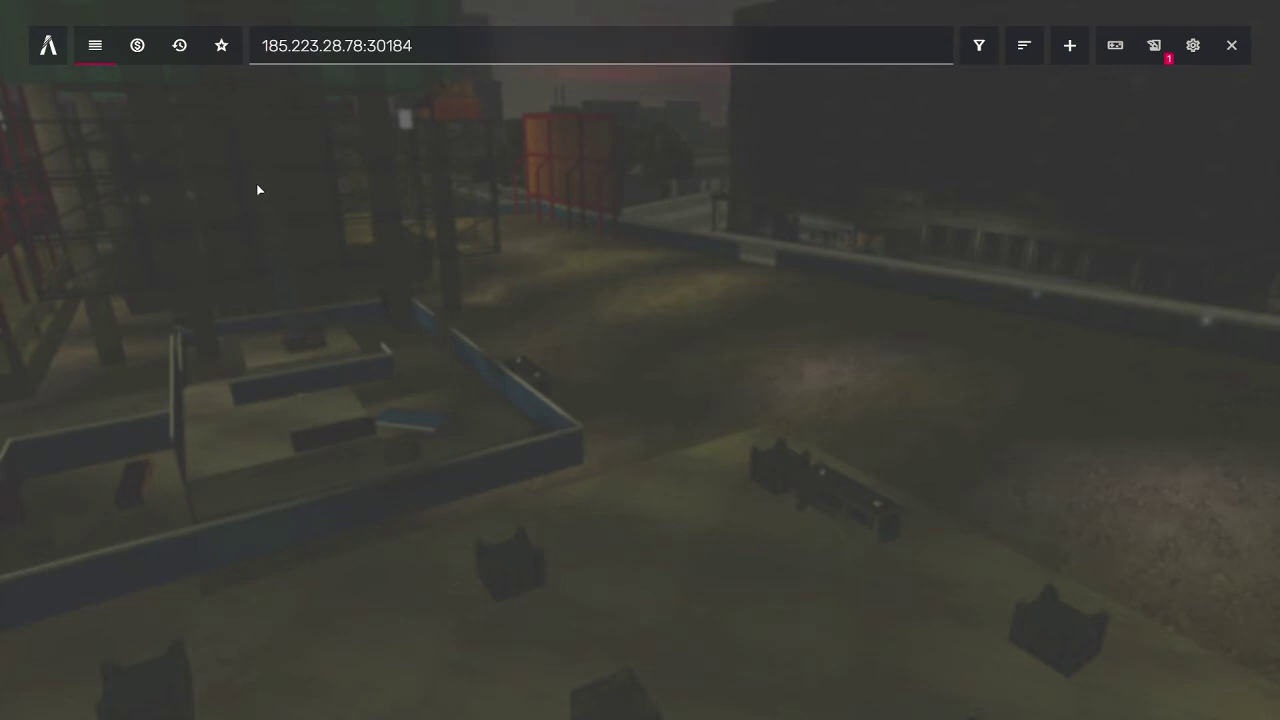
- Connect to FiveM Test Server Fur Alles and accept the FiveM restart to game version 1604
left_click(1231, 45)
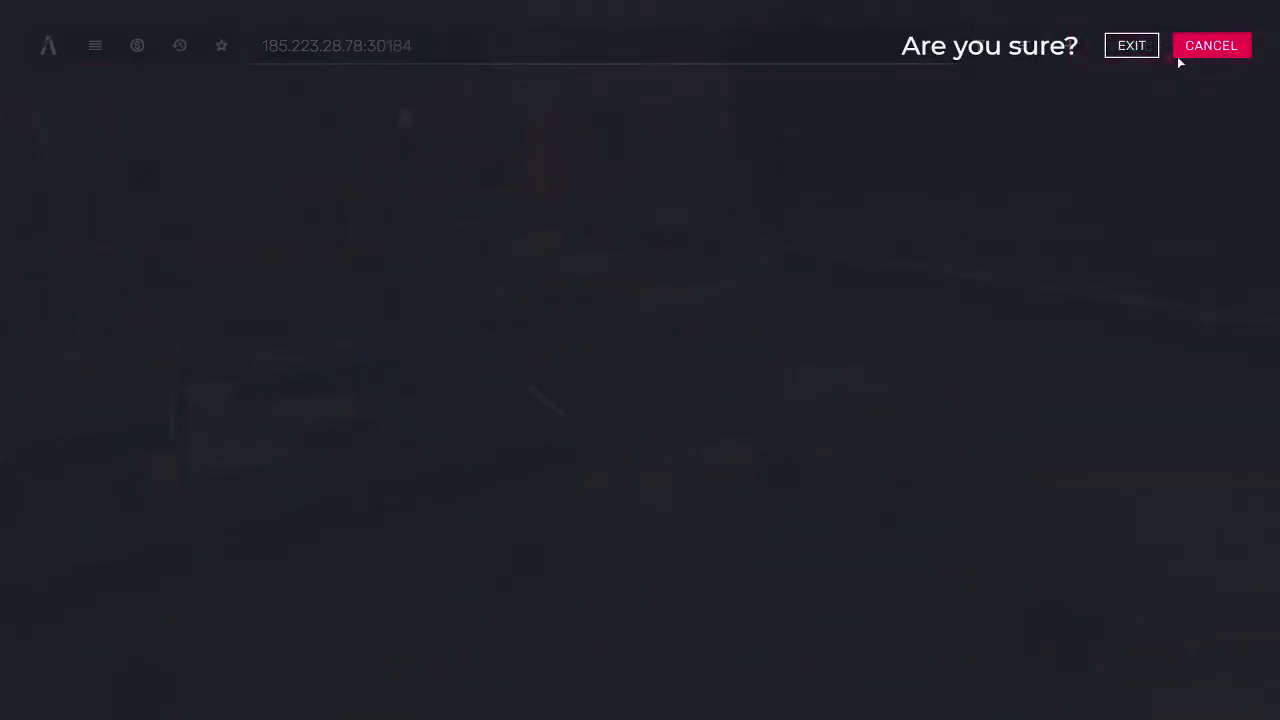
left_click(1019, 227)
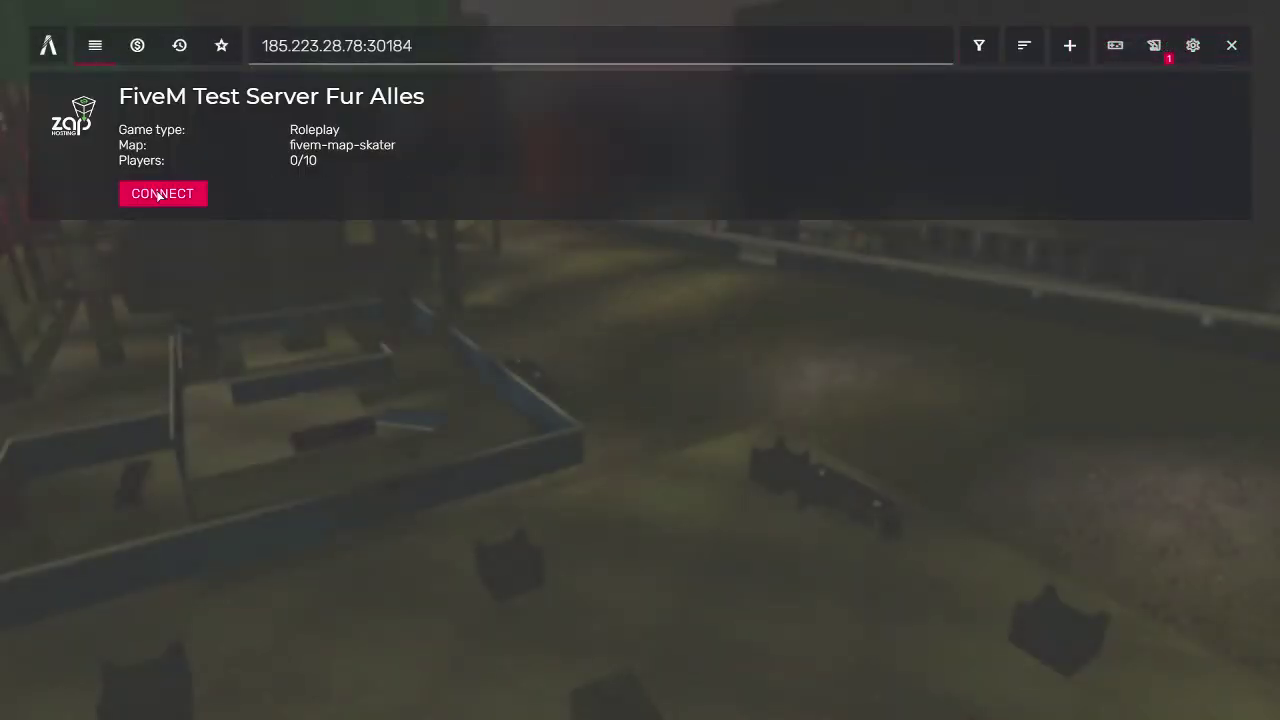
left_click(155, 190)
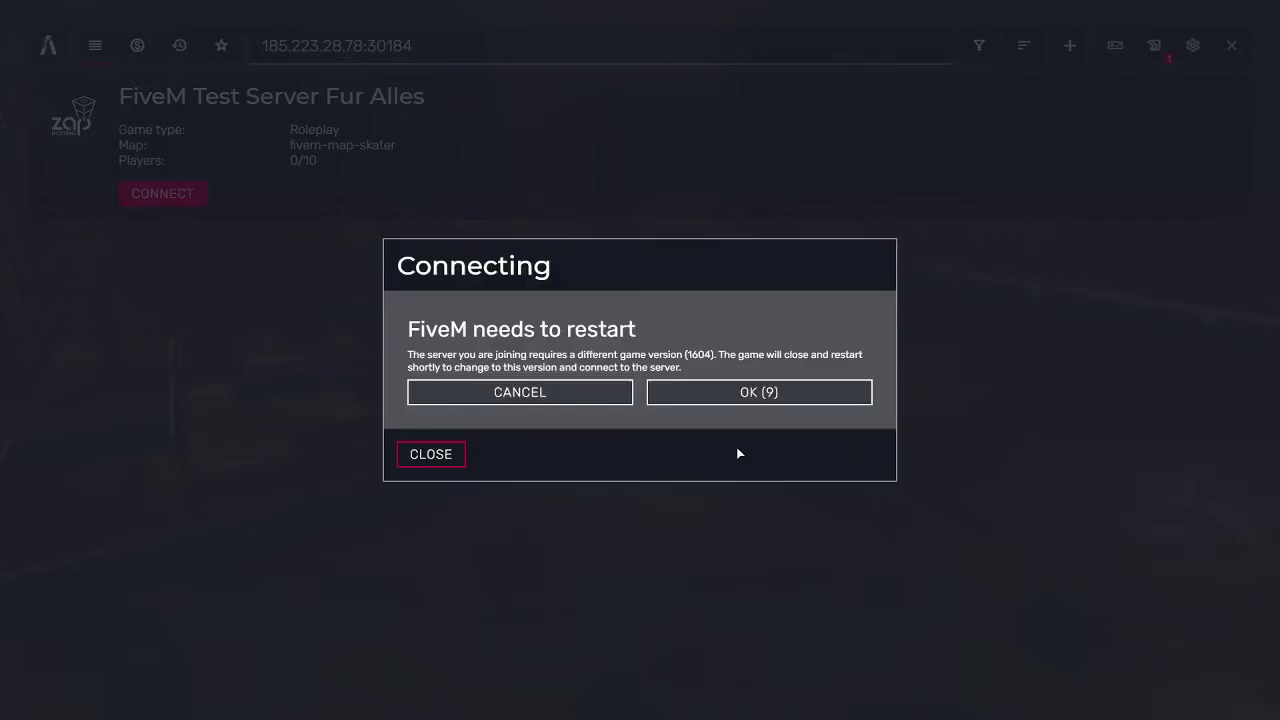
left_click(760, 385)
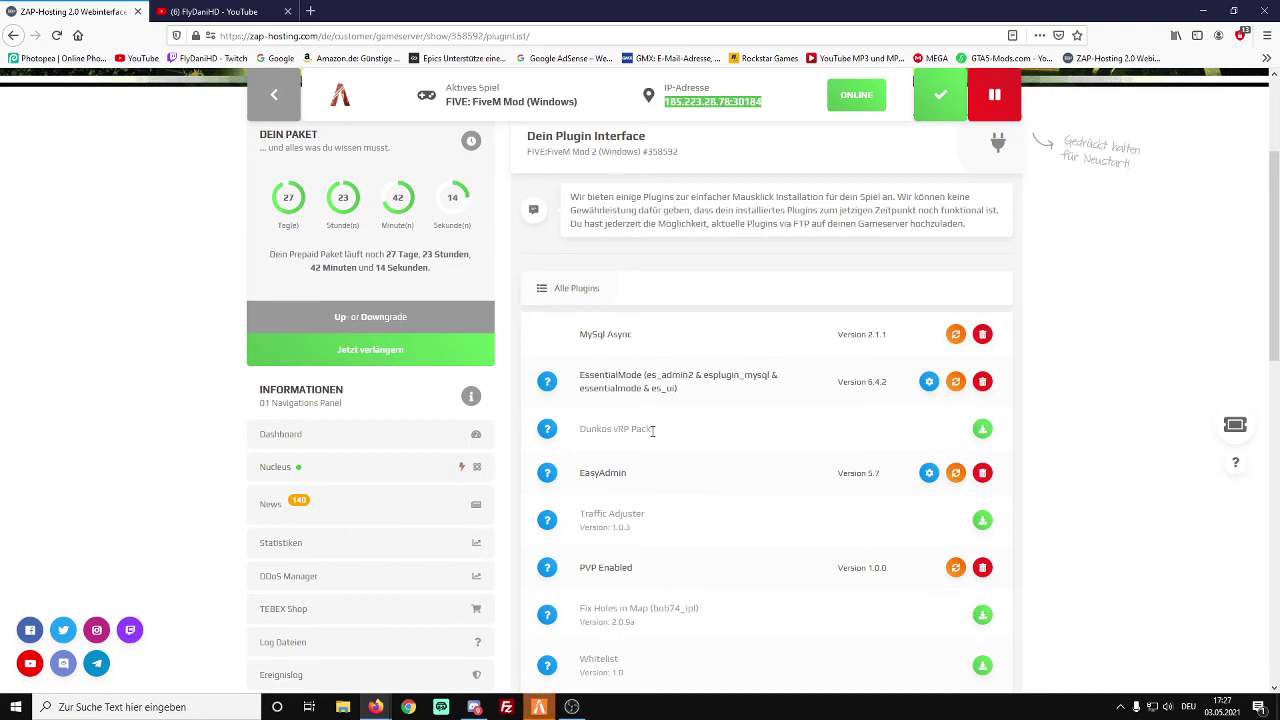
scroll(653, 430, "down", 3)
scroll(630, 300, "up", 3)
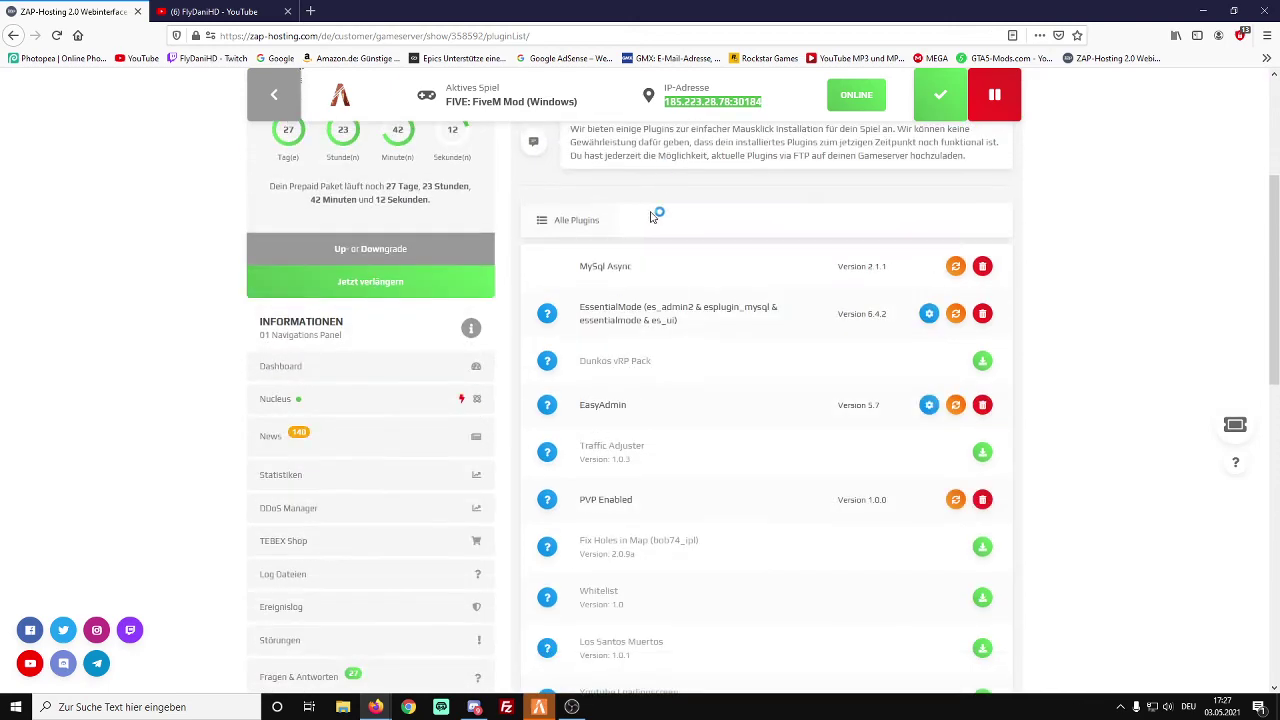
scroll(587, 490, "down", 1)
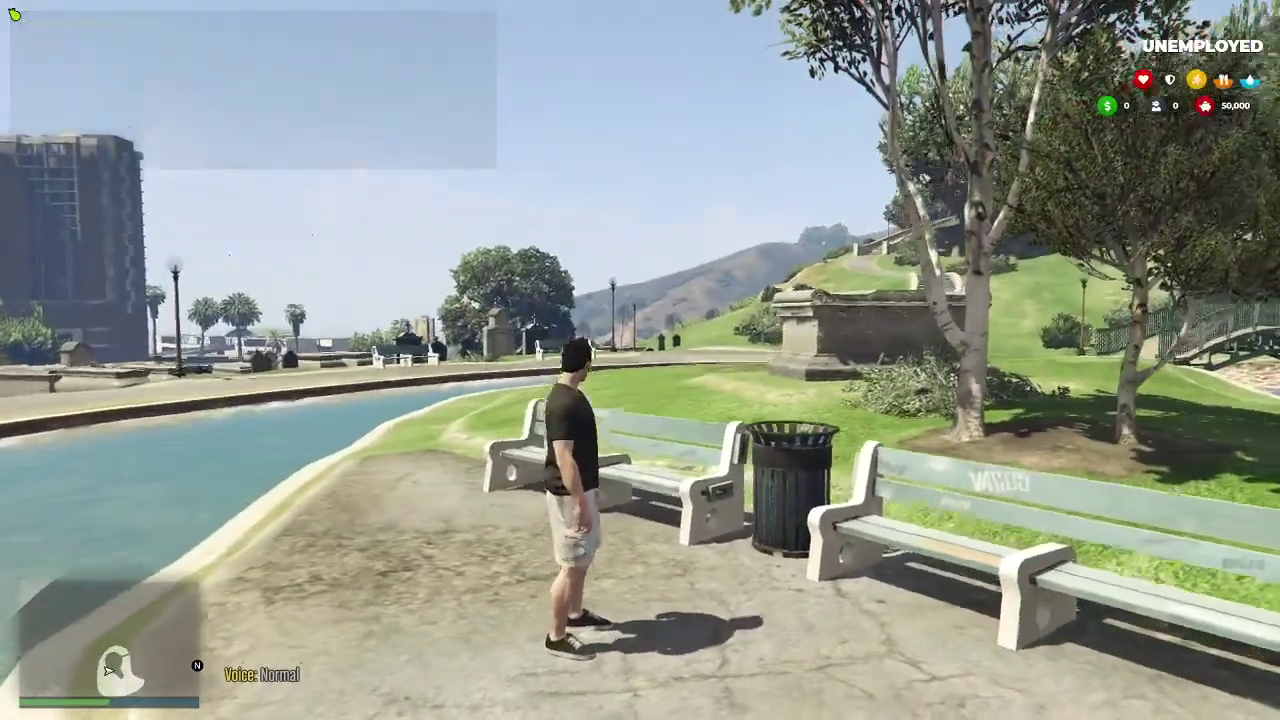
- Switch from the game to FileZilla and connect to the saved server at 185.223.28.78, accepting the insecure FTP connection
key("super")
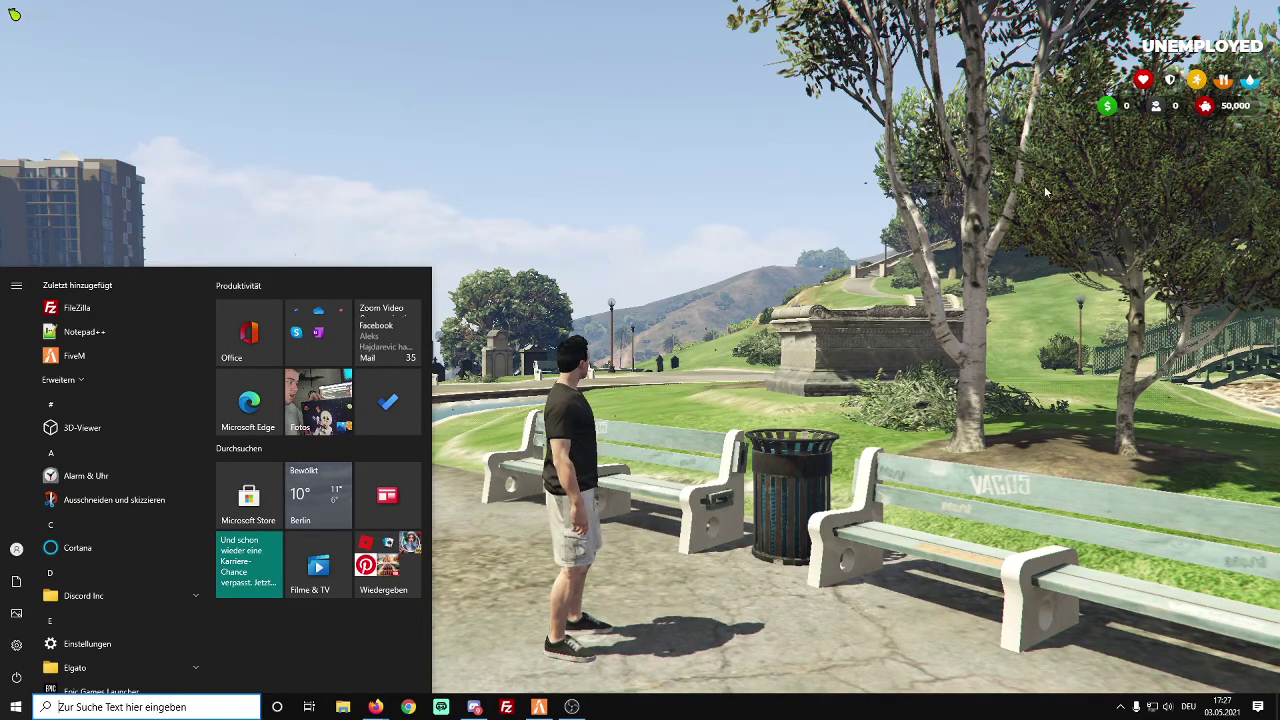
left_click(536, 709)
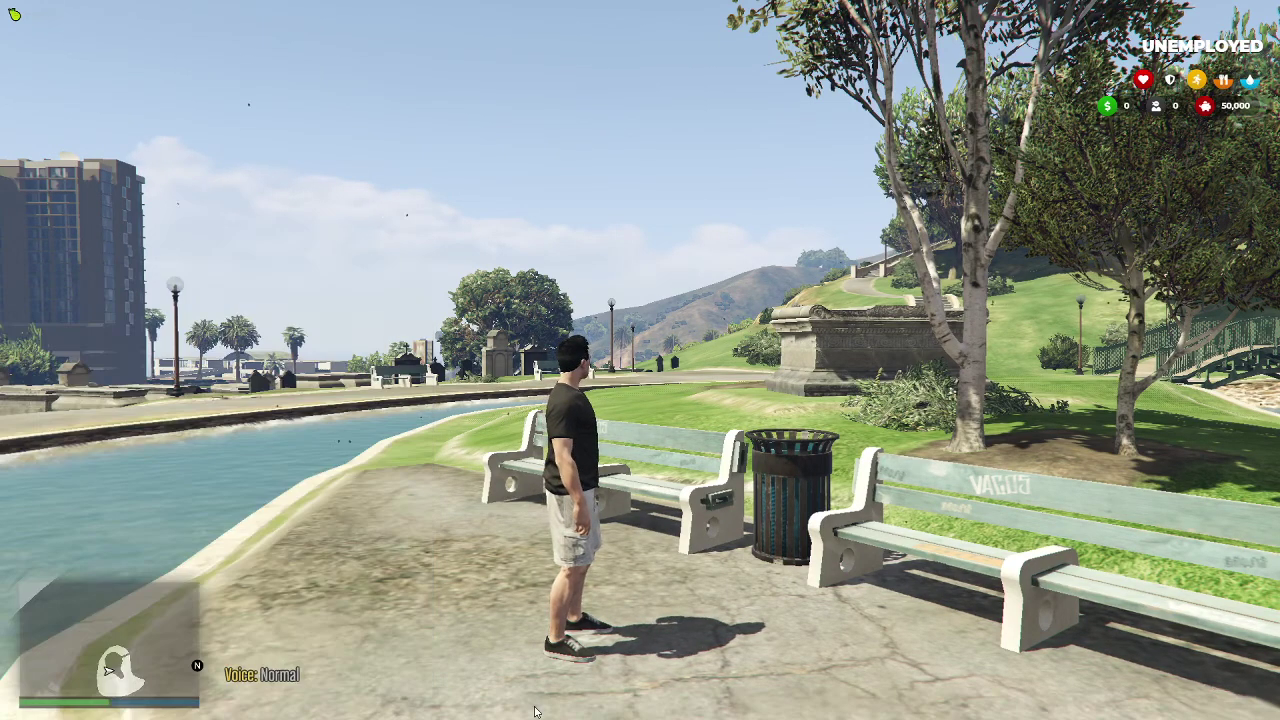
key("super")
key("alt+Tab")
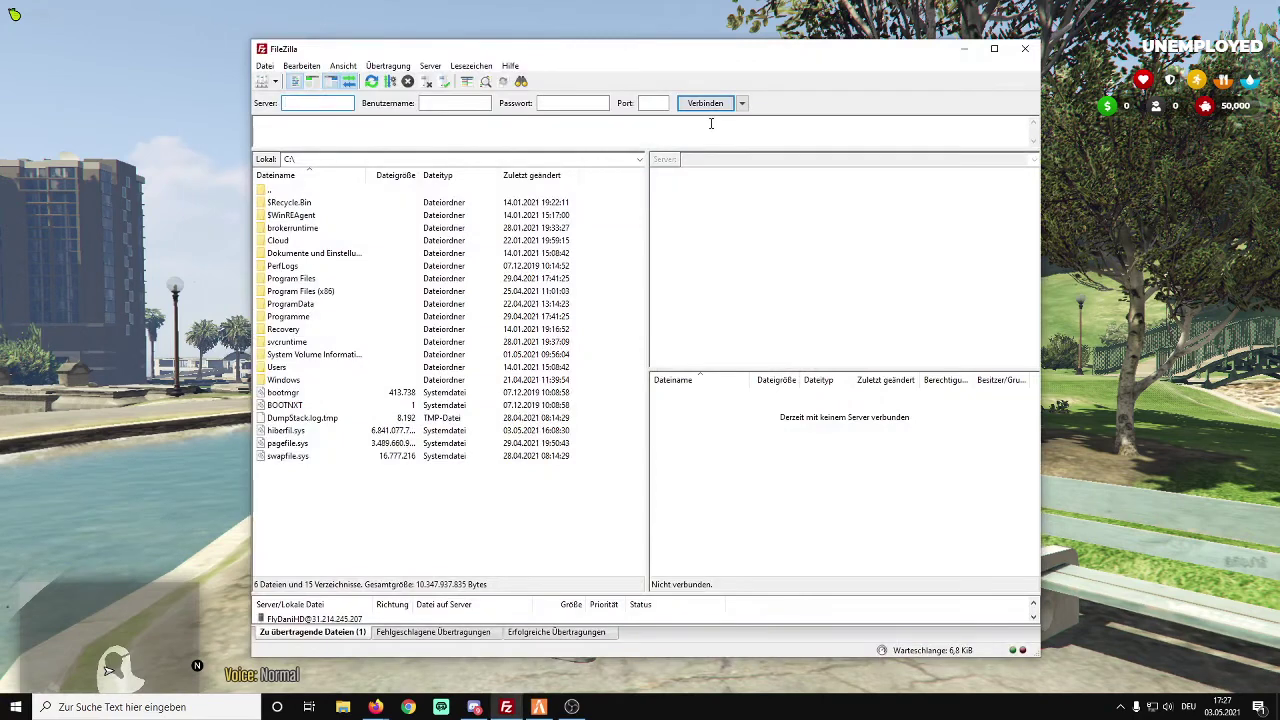
left_click(742, 104)
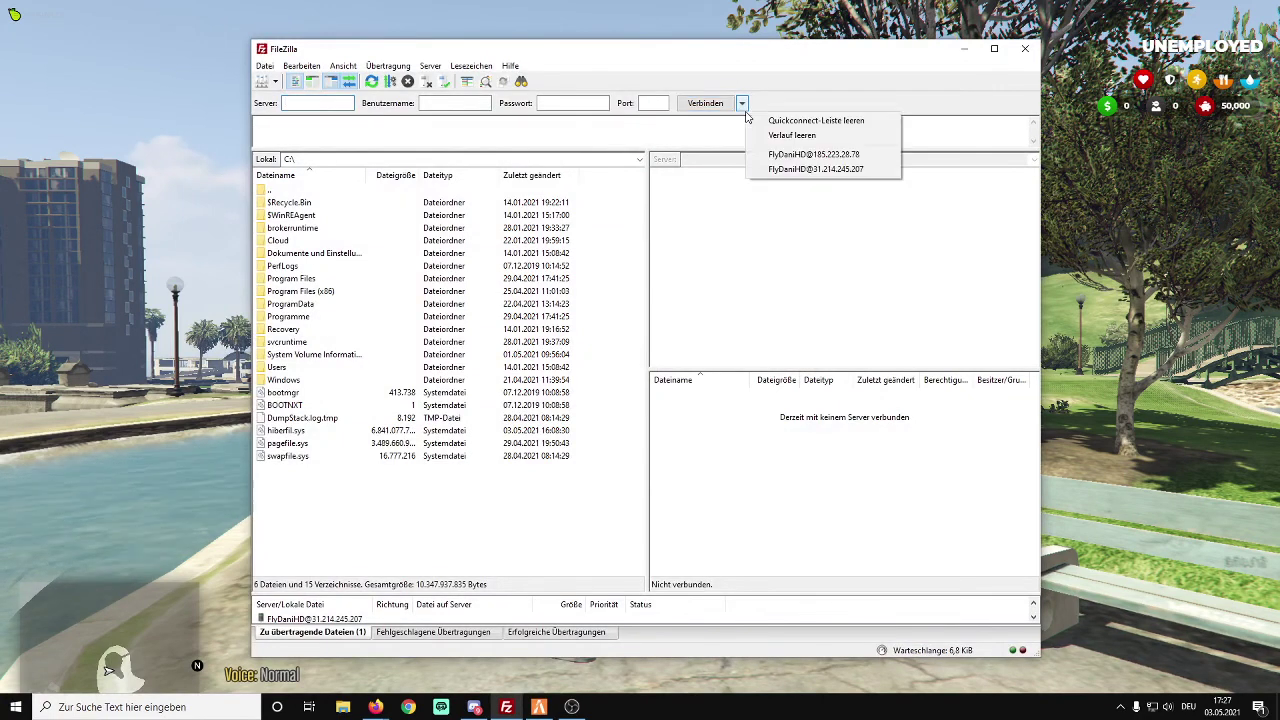
left_click(813, 154)
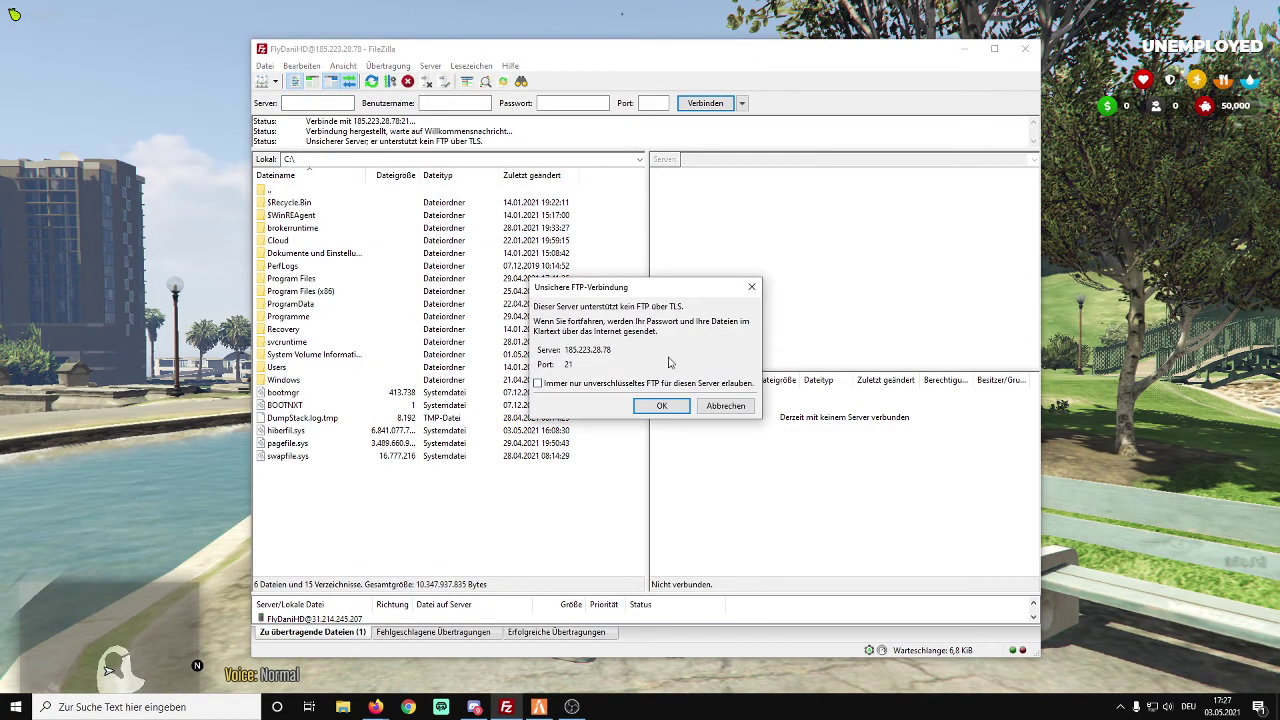
left_click(663, 406)
- Browse on the server to gta5-fivem/server-data/resources/trew_hud_ui and open config.lua for editing
double_click(690, 410)
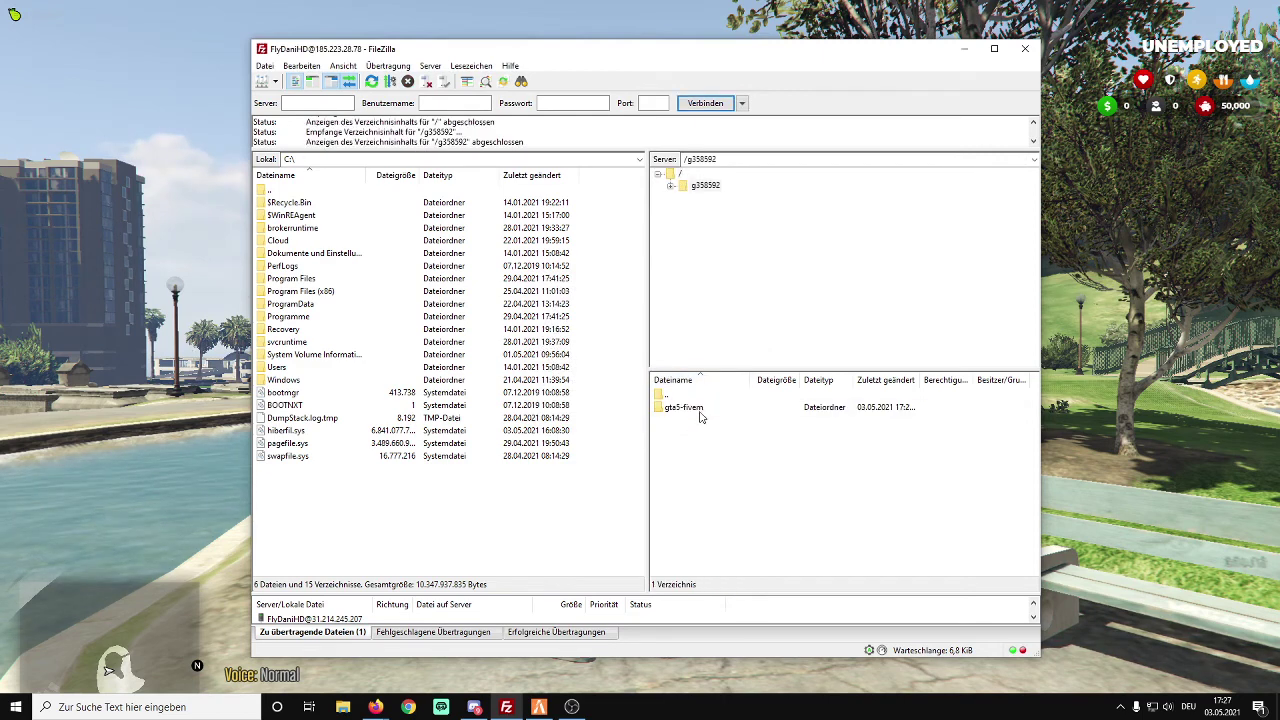
double_click(686, 412)
double_click(691, 433)
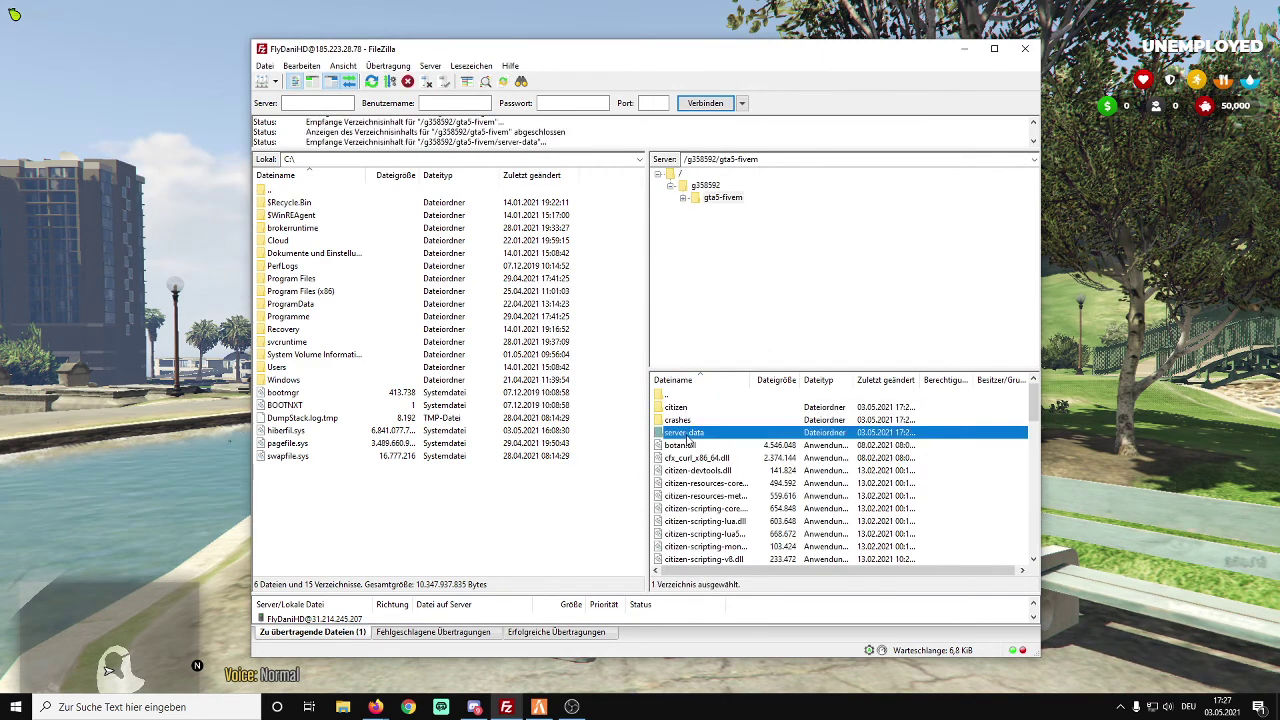
double_click(682, 420)
scroll(716, 510, "down", 10)
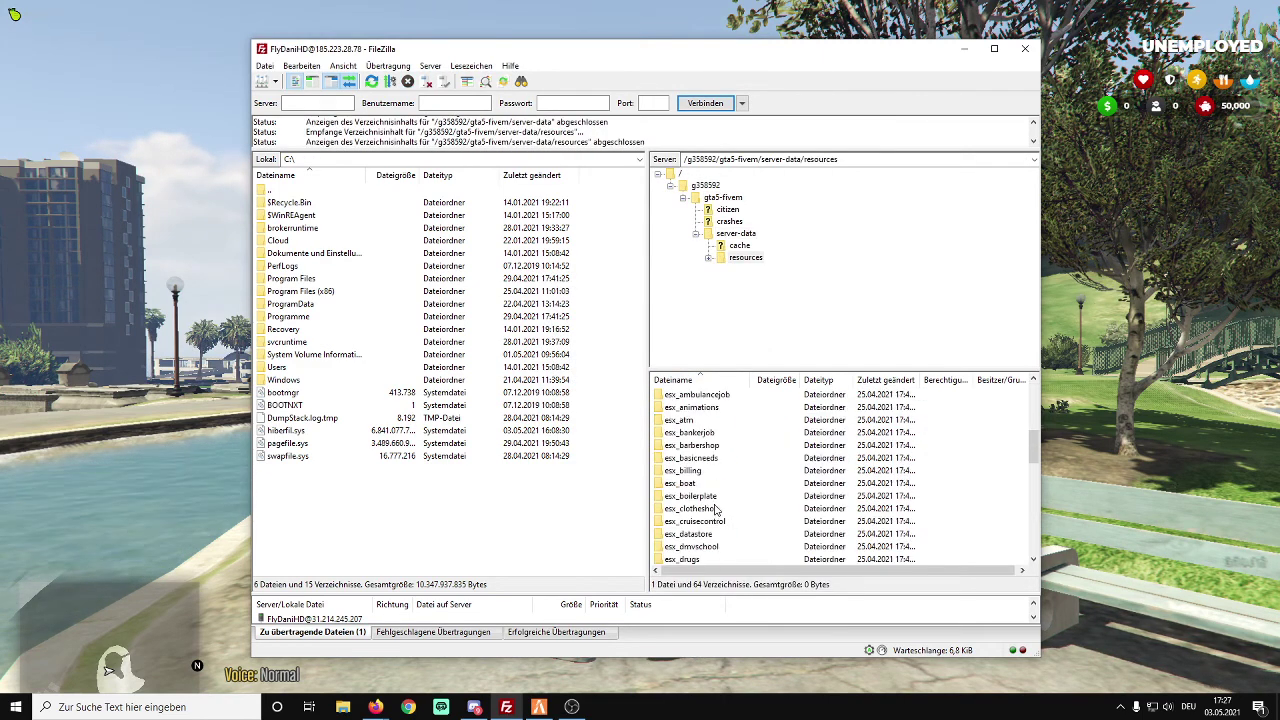
scroll(716, 510, "down", 3)
double_click(705, 535)
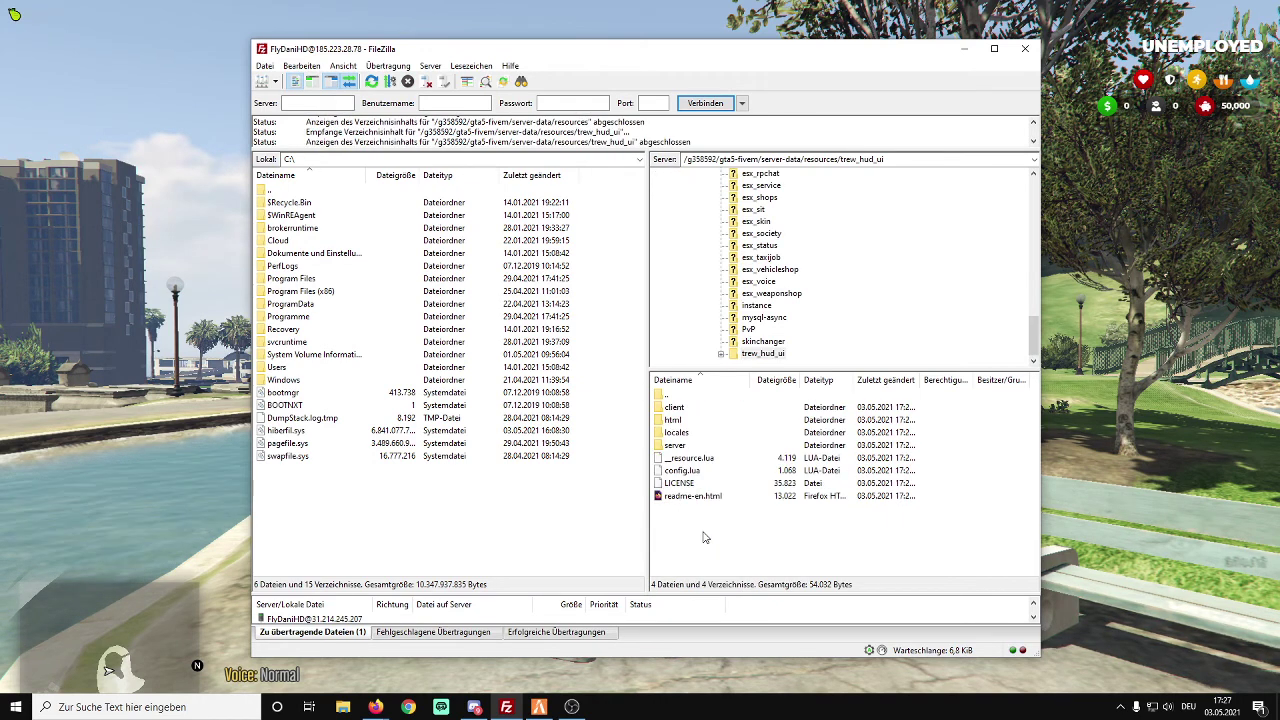
right_click(696, 470)
left_click(730, 511)
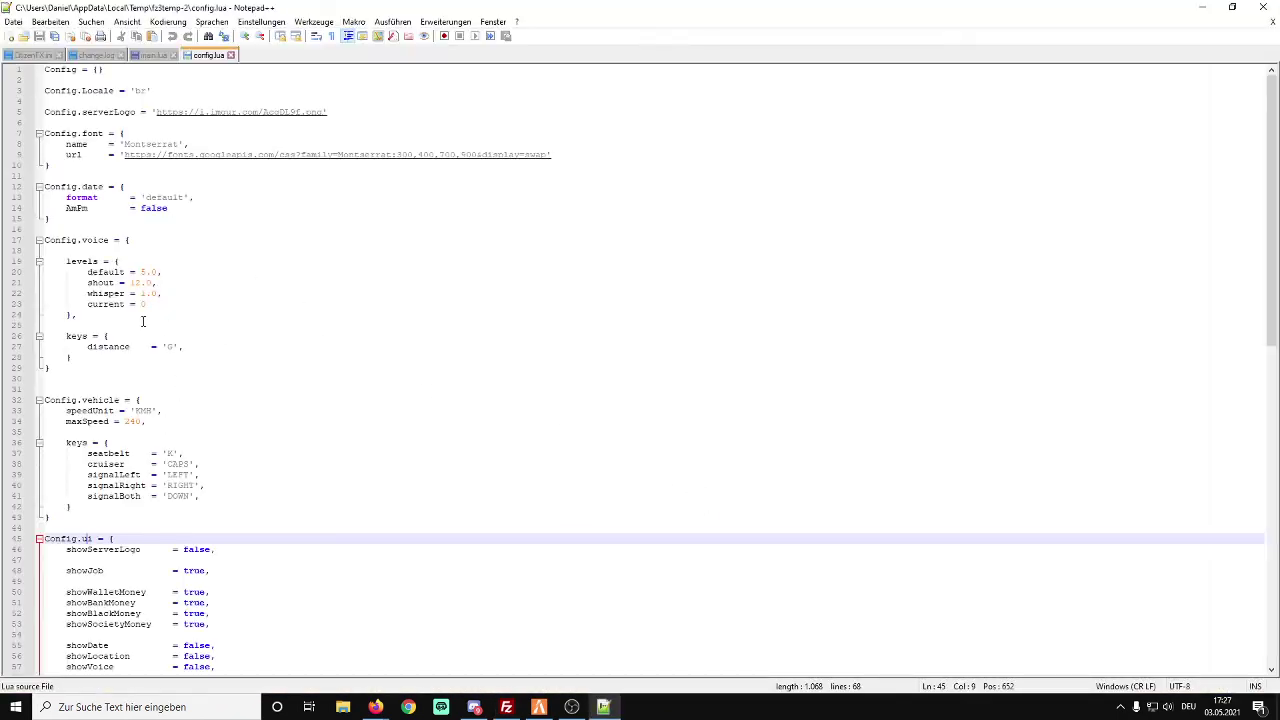
- Examine the true and false display options under Config.ui in config.lua, and close Notepad++ and FileZilla to return to the game
scroll(143, 321, "down", 6)
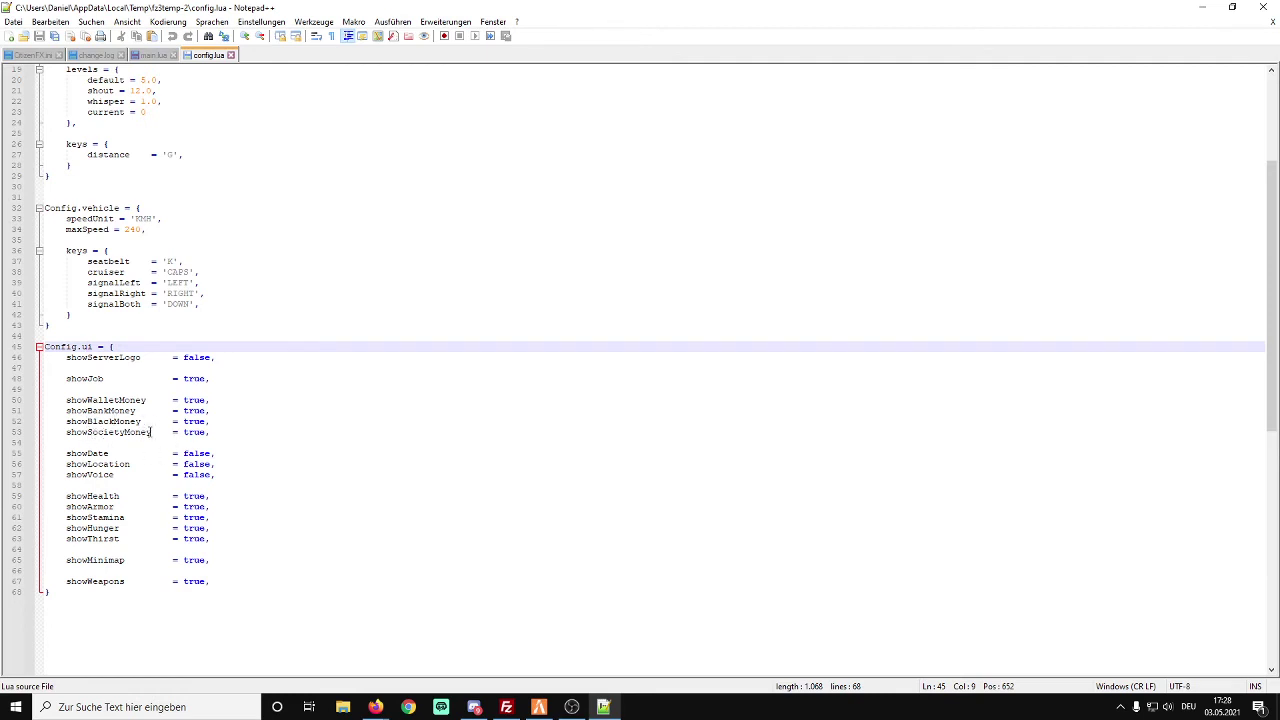
left_click(205, 496)
left_click_drag(188, 496, 184, 496)
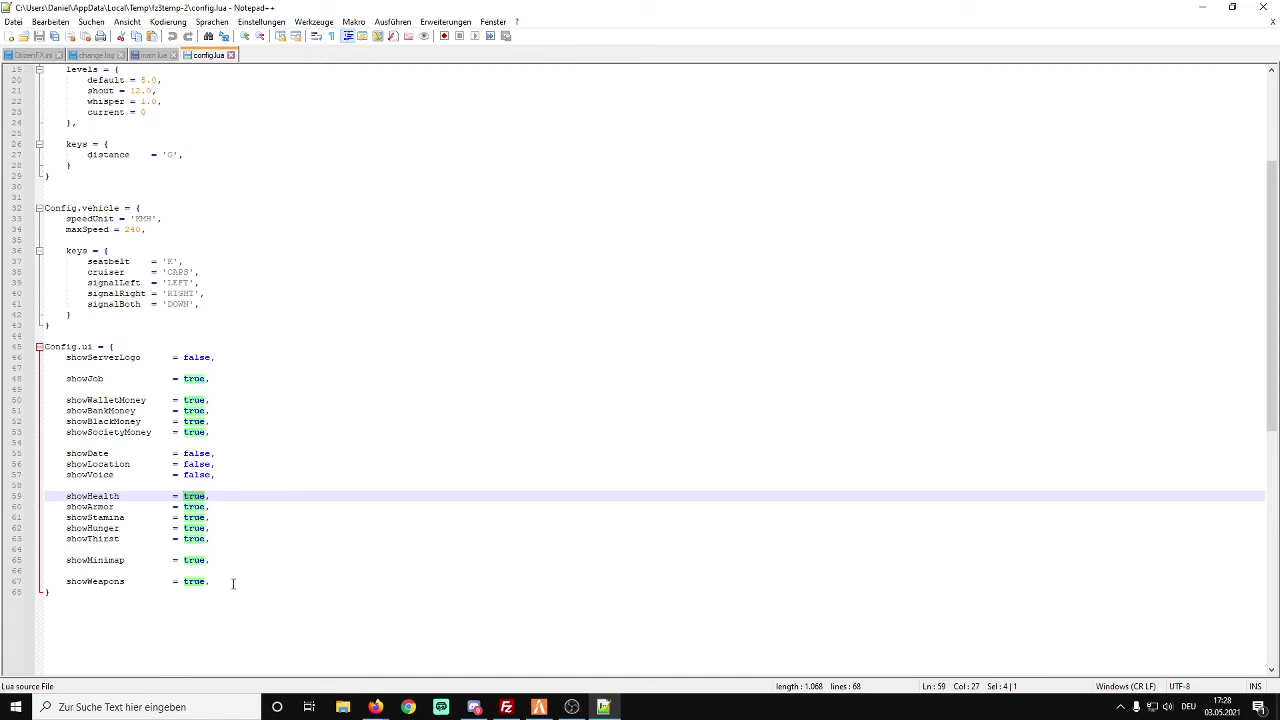
left_click_drag(184, 455, 211, 452)
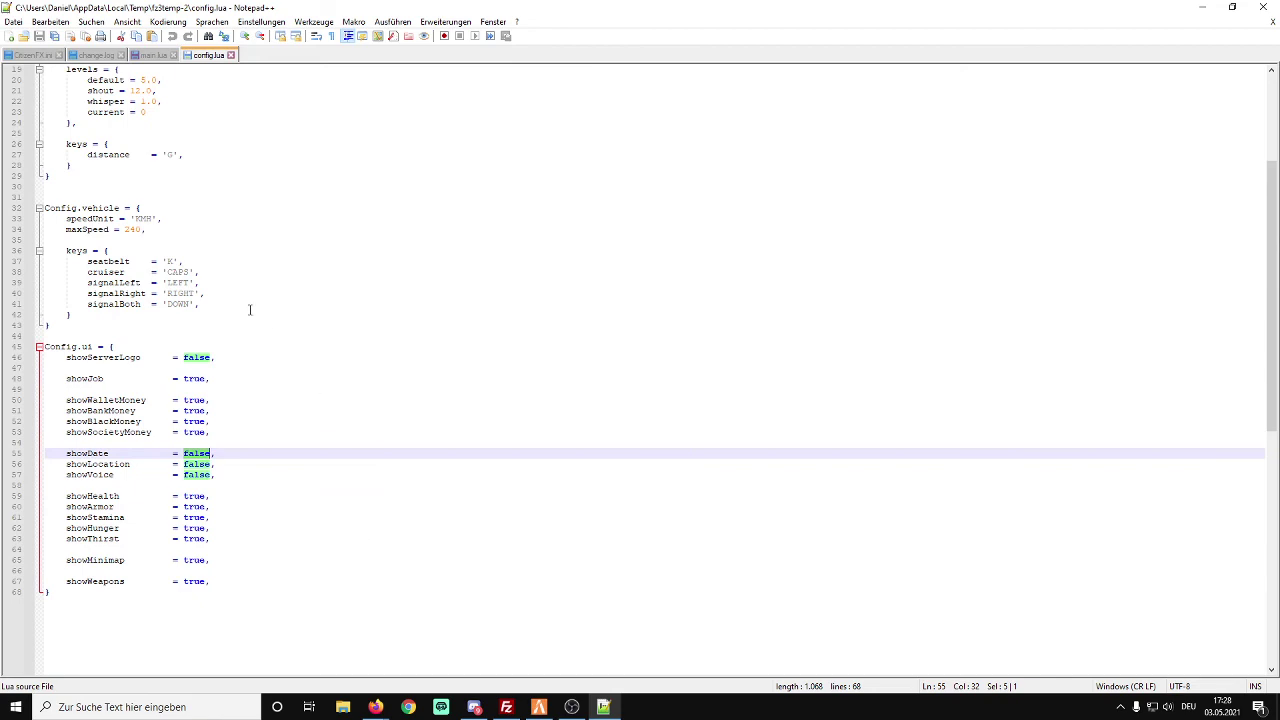
left_click(1263, 7)
left_click(1028, 50)
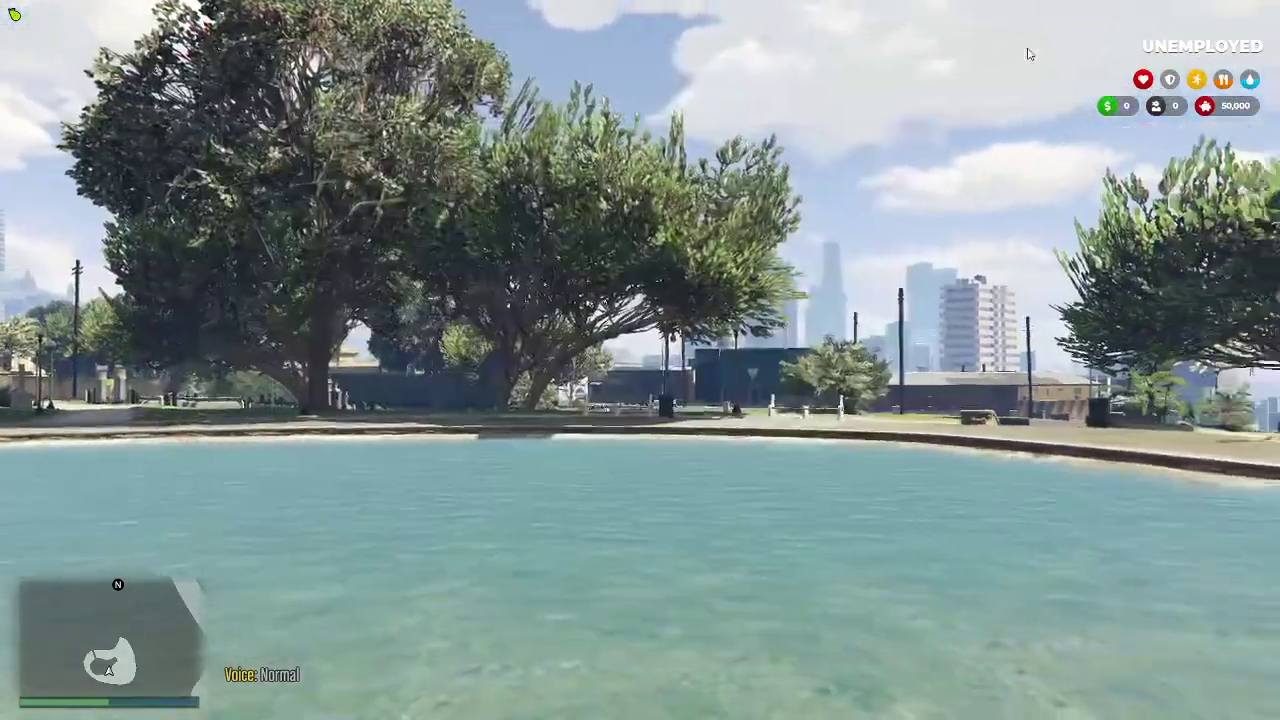